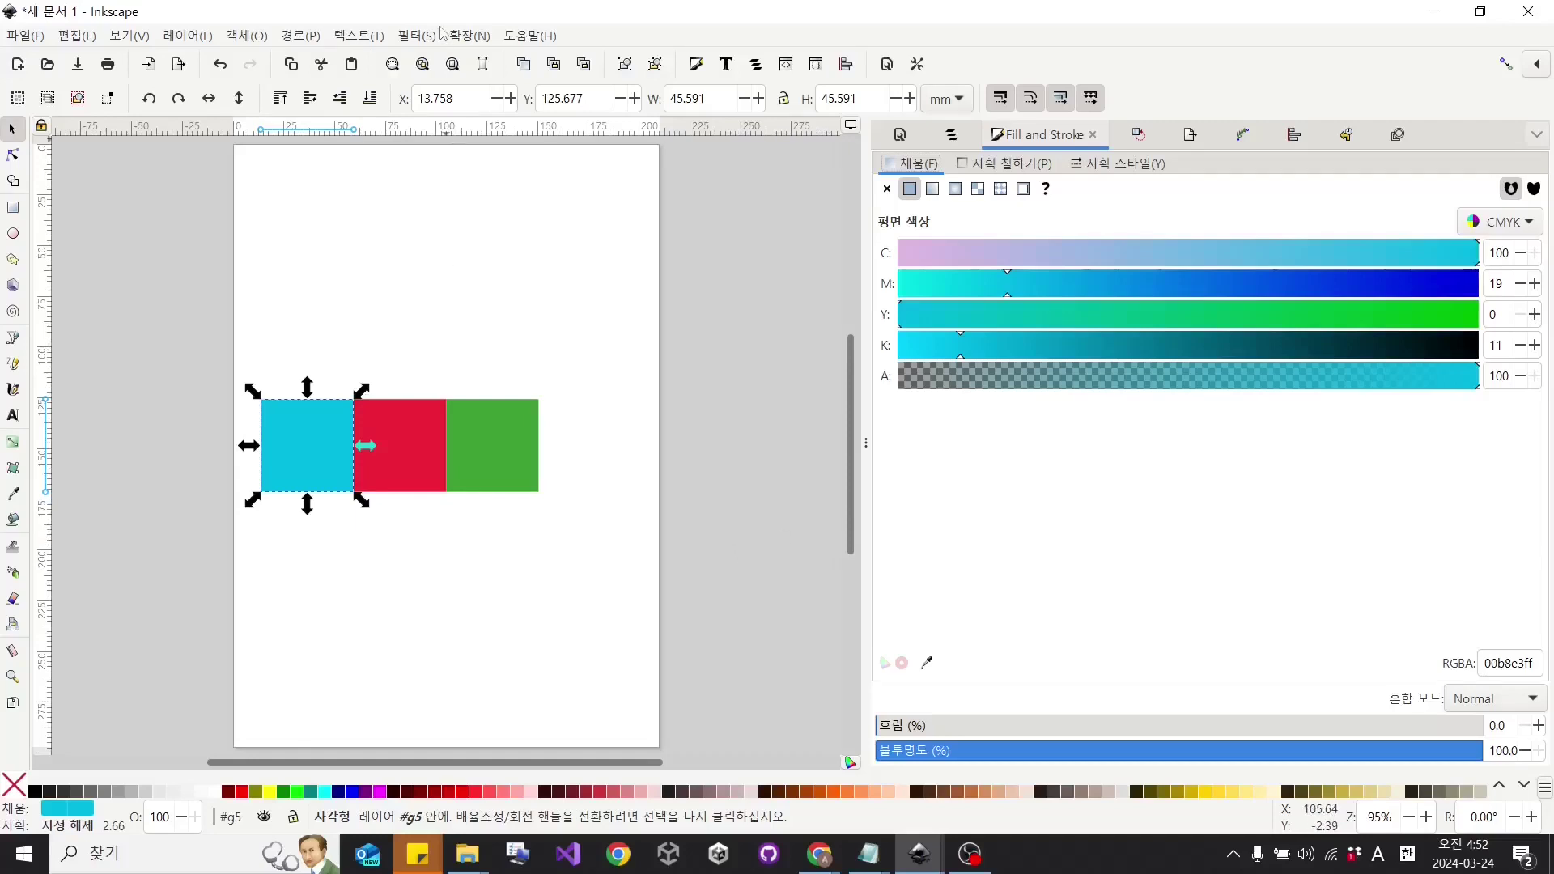
Set the document page to landscape orientation with a width of 640 mm and a height of 320 mm.
{"action": "left_click", "coordinate": [24, 36]}
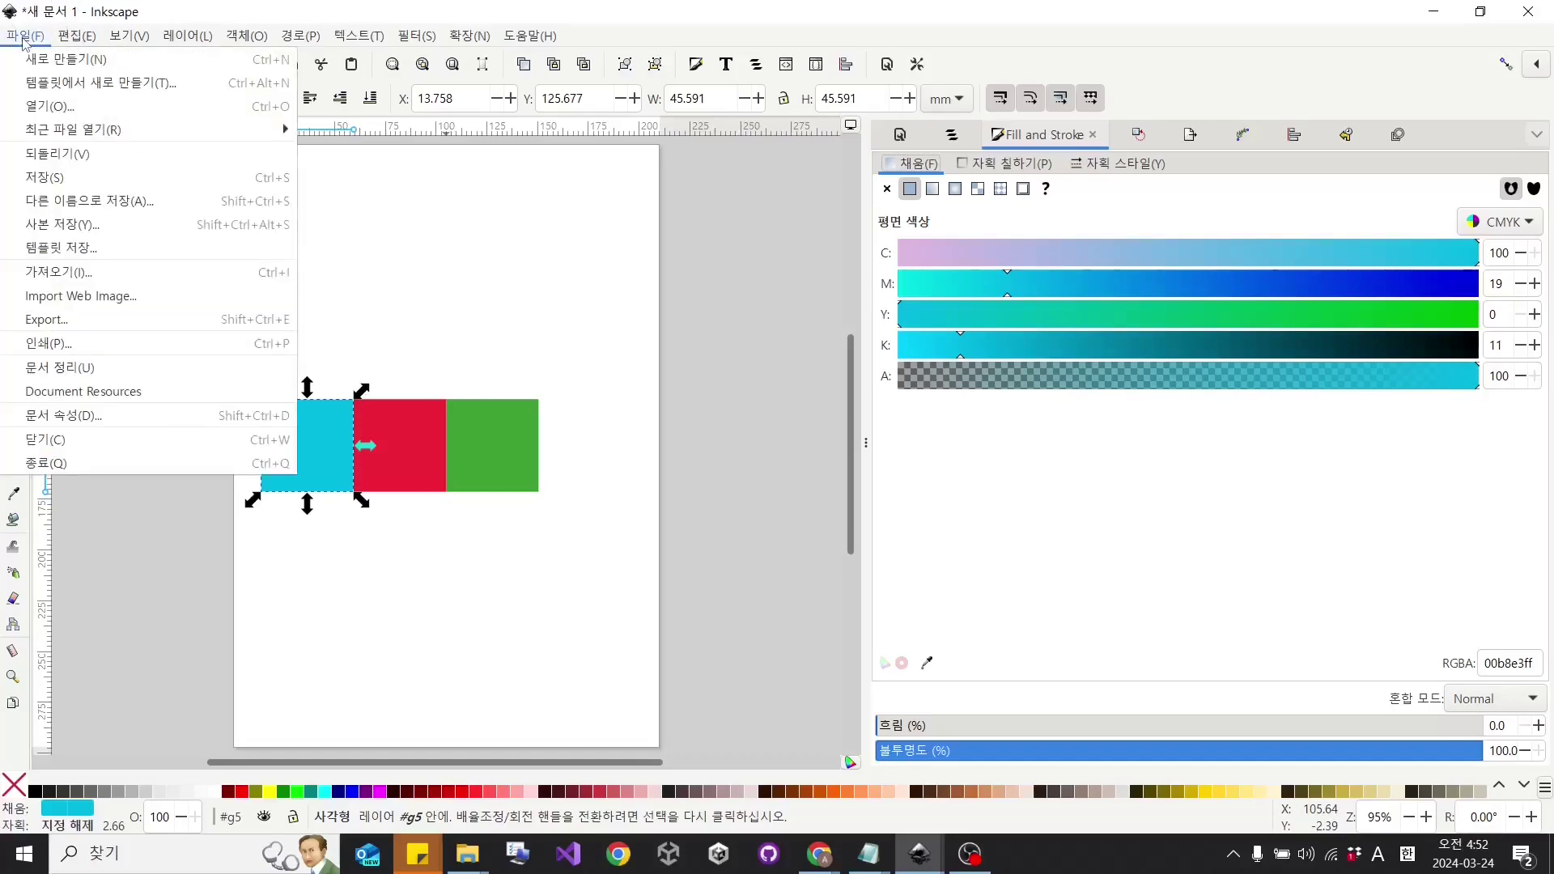
{"action": "left_click", "coordinate": [73, 416]}
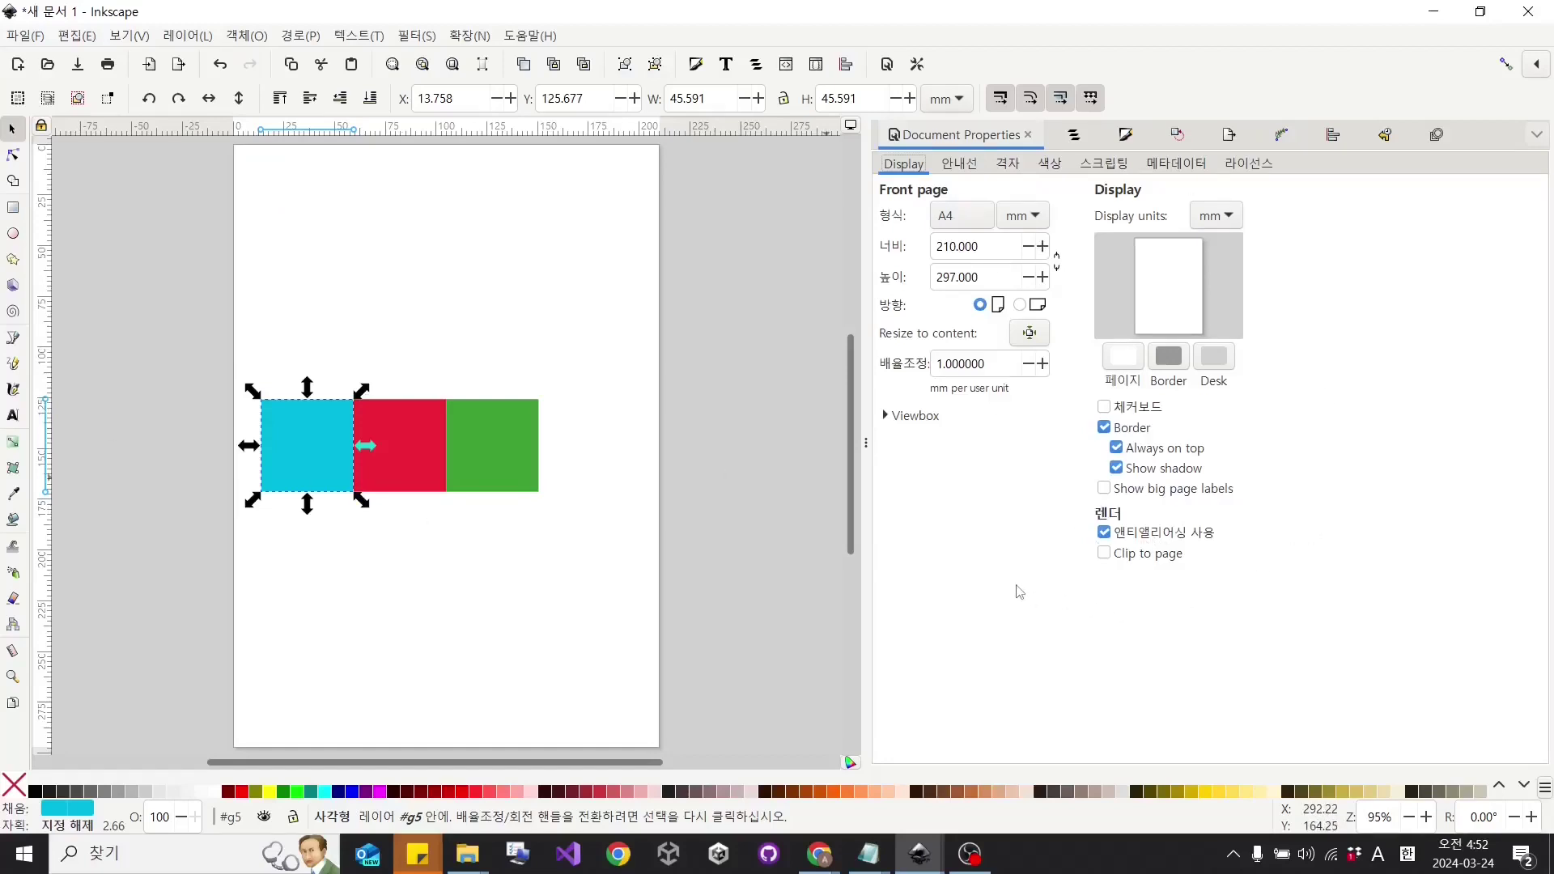
{"action": "left_click", "coordinate": [1022, 306]}
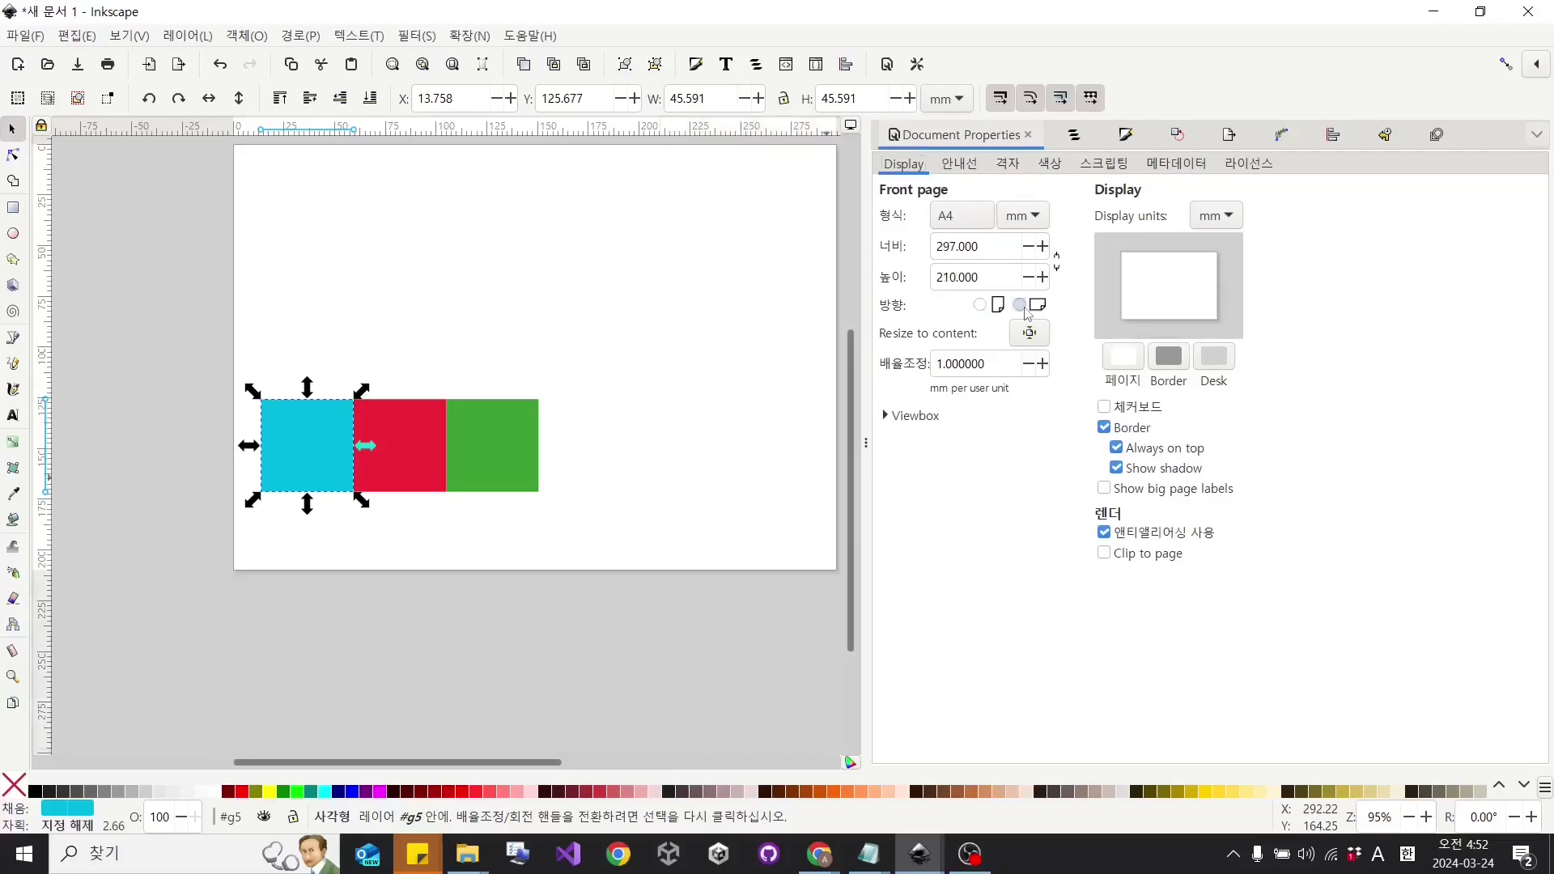
{"action": "triple_click", "coordinate": [1005, 250]}
{"action": "type", "text": "640"}
{"action": "key", "text": "Tab"}
{"action": "type", "text": "320"}
{"action": "key", "text": "Return"}
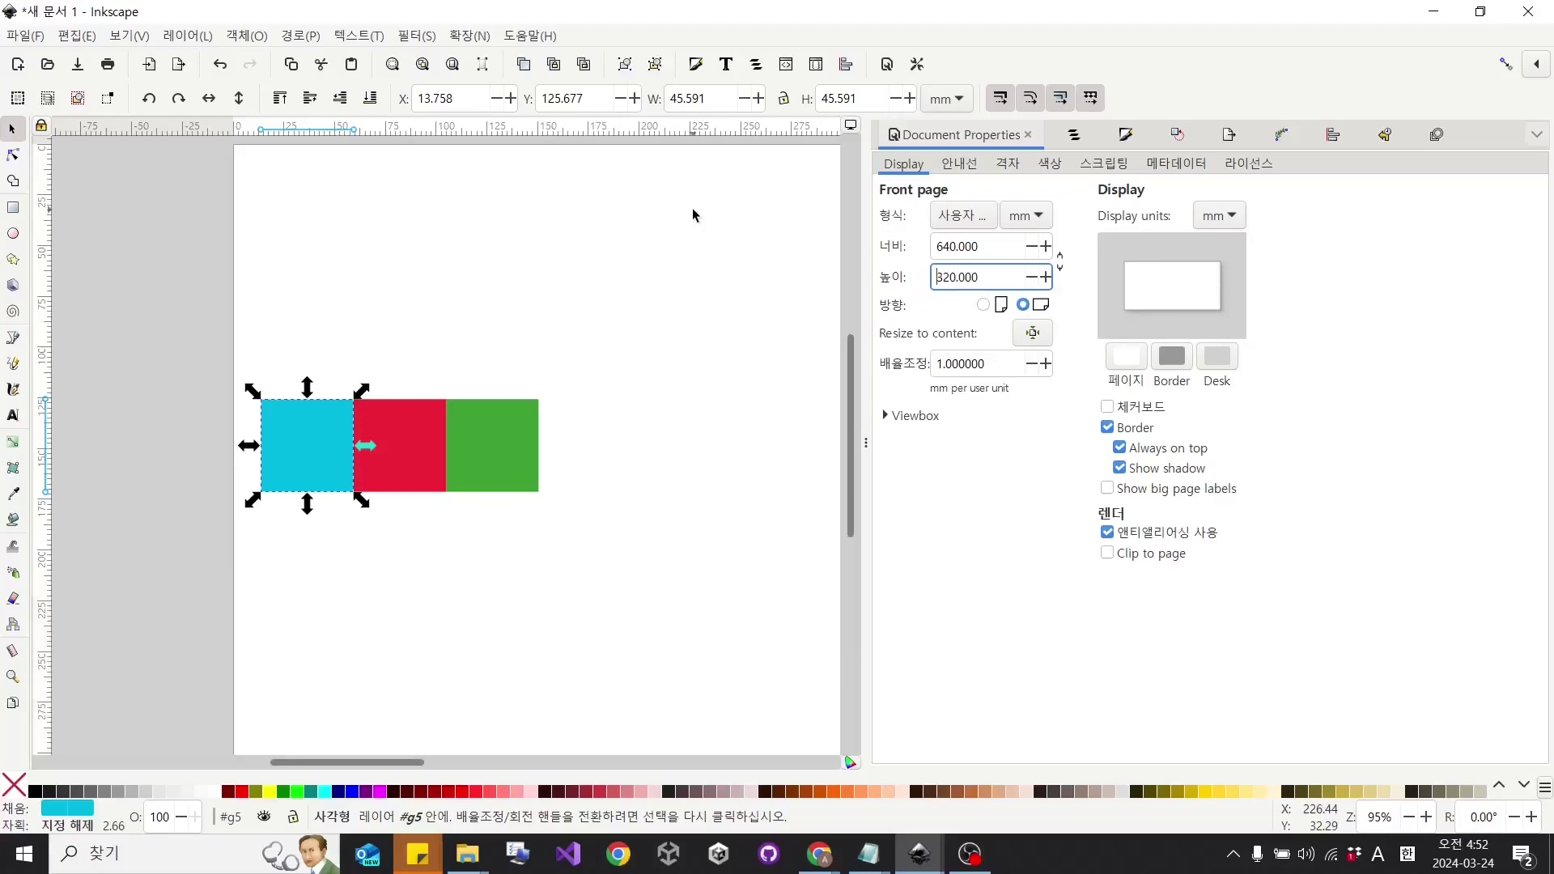
{"action": "left_click", "coordinate": [716, 441]}
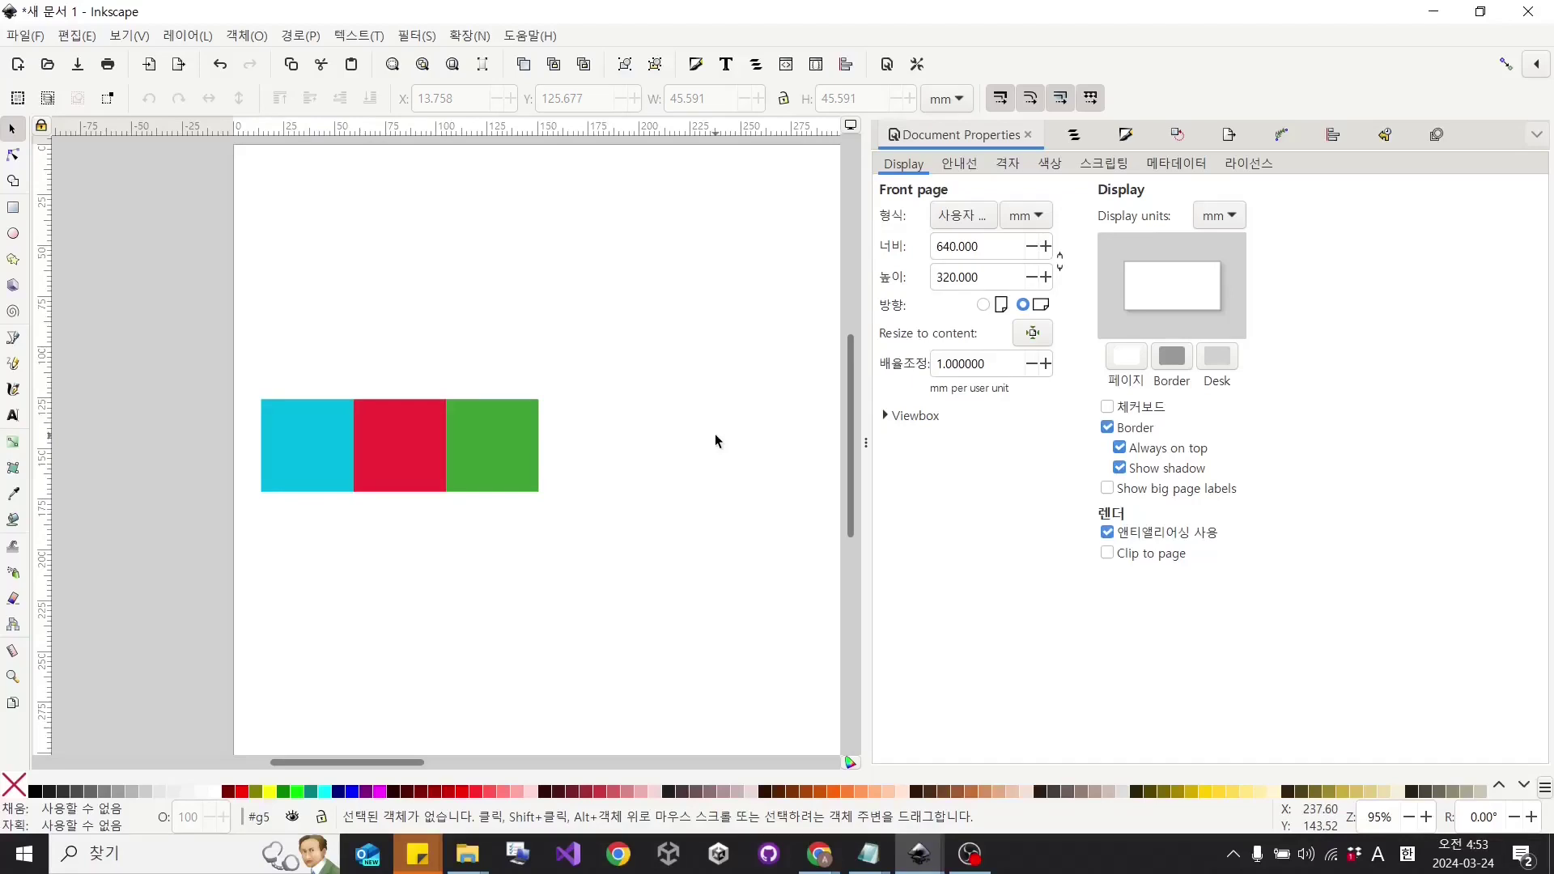
{"action": "key", "text": "5"}
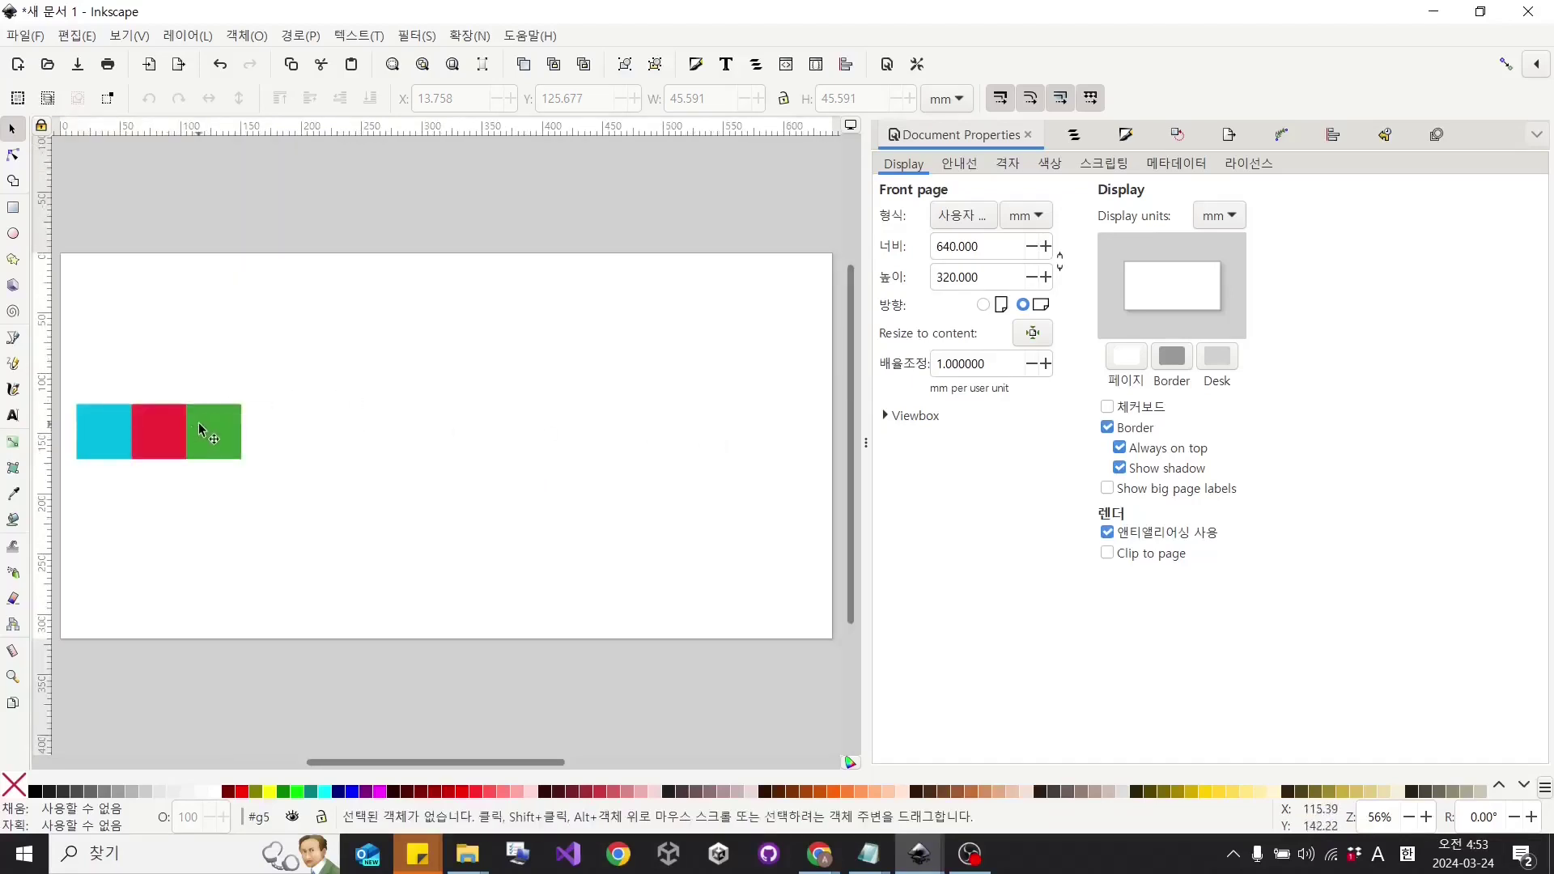
Show the layers and objects list and move the colour swatch group off the page, above its upper edge.
{"action": "key", "text": "ctrl+shift+l"}
{"action": "left_click_drag", "start_coordinate": [199, 429], "coordinate": [201, 211]}
{"action": "left_click", "coordinate": [436, 515]}
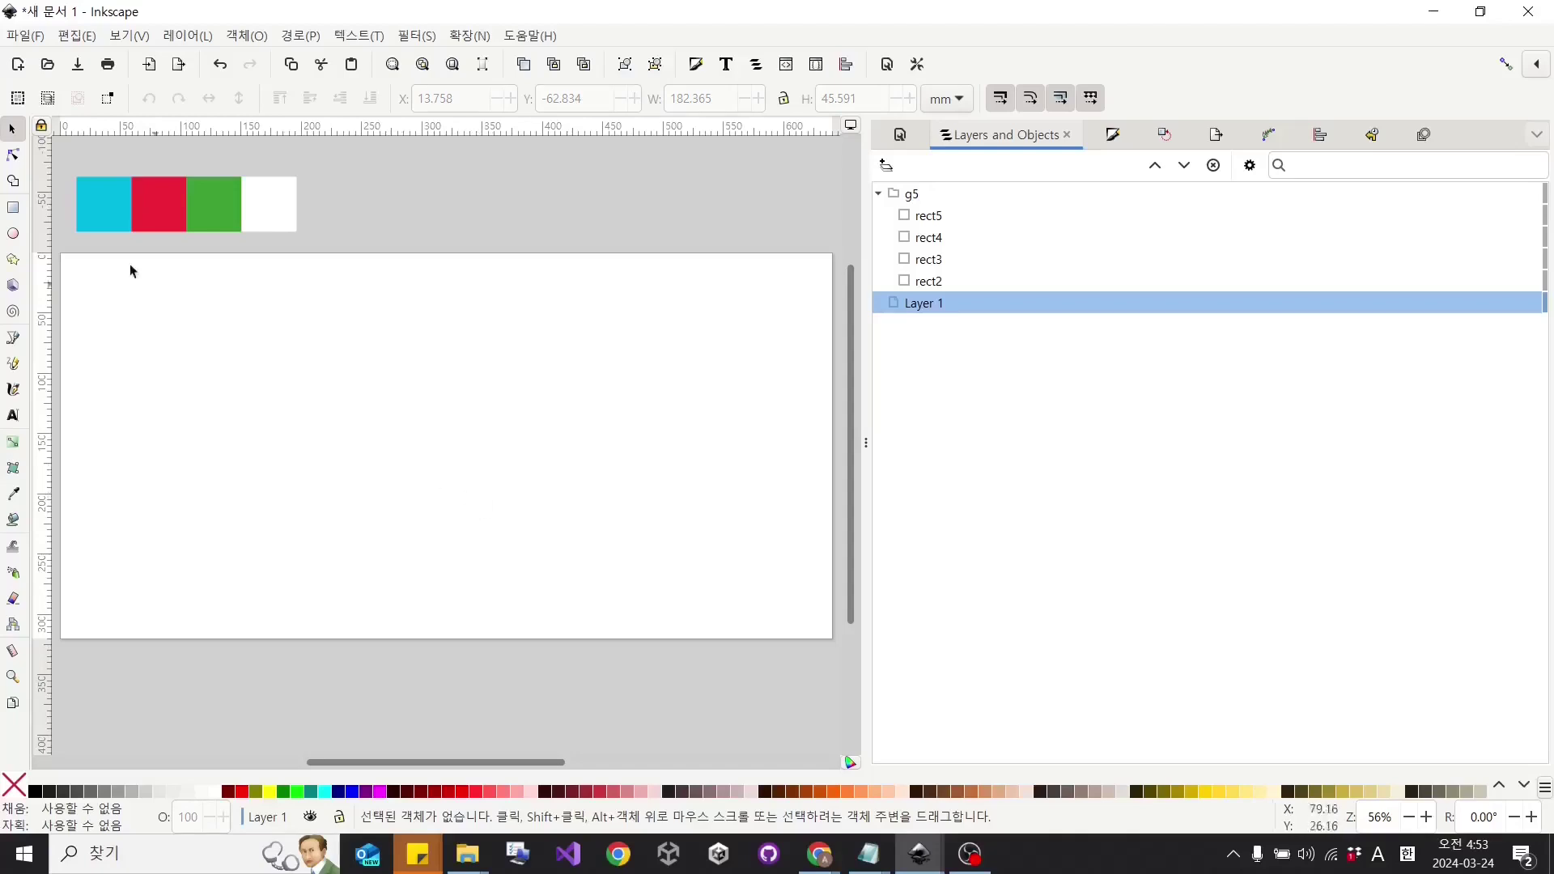
Draw a rectangle about 176 by 105 mm on the page and fill it with the blue swatch's colour.
{"action": "left_click", "coordinate": [14, 209]}
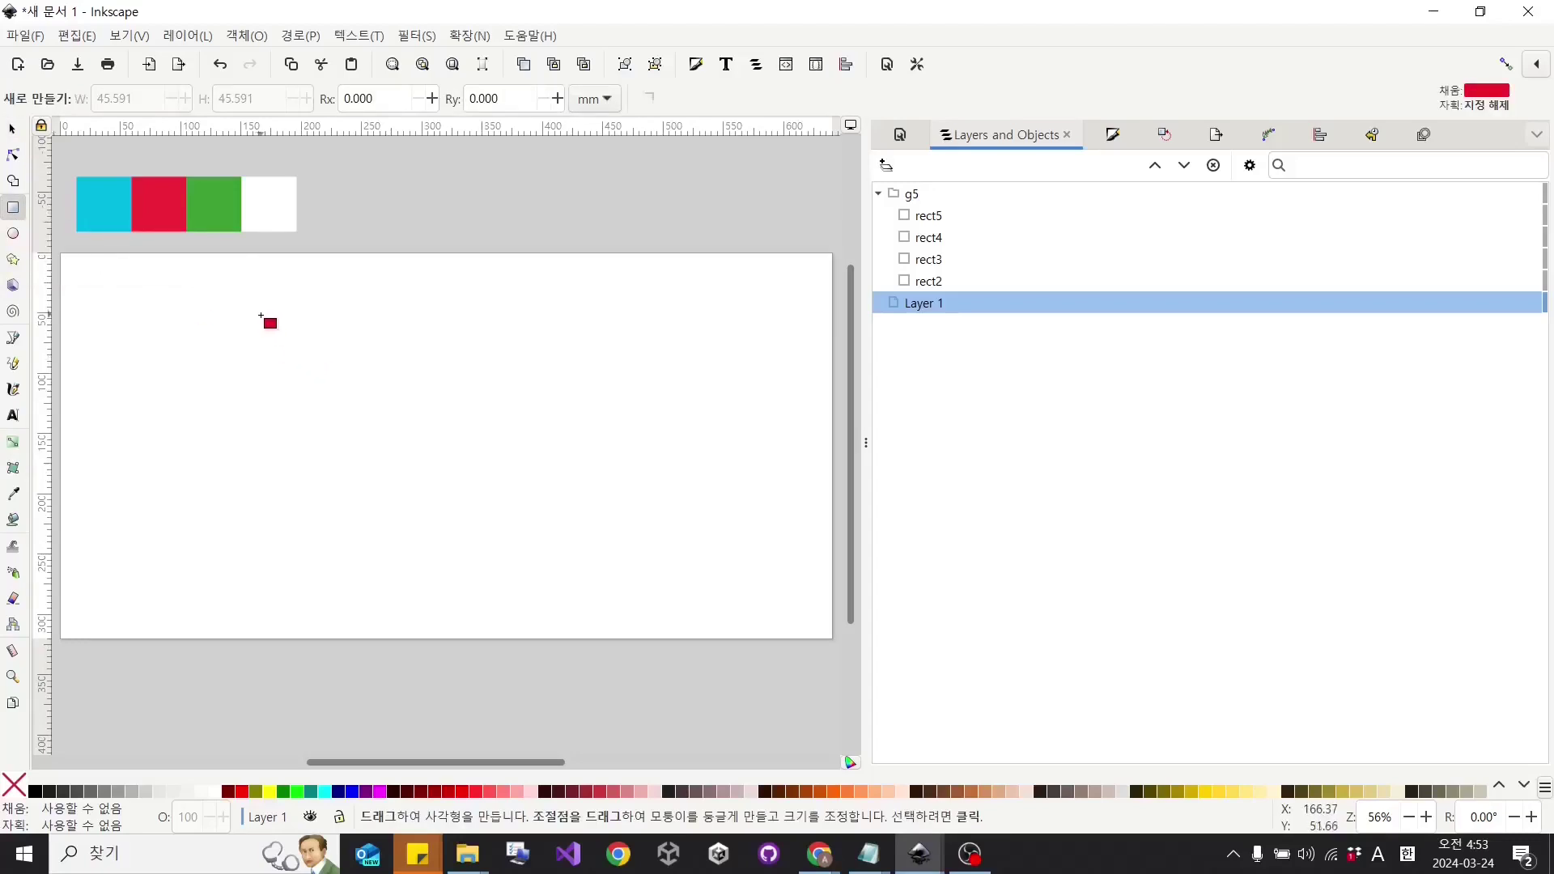
{"action": "left_click_drag", "start_coordinate": [267, 305], "coordinate": [479, 432]}
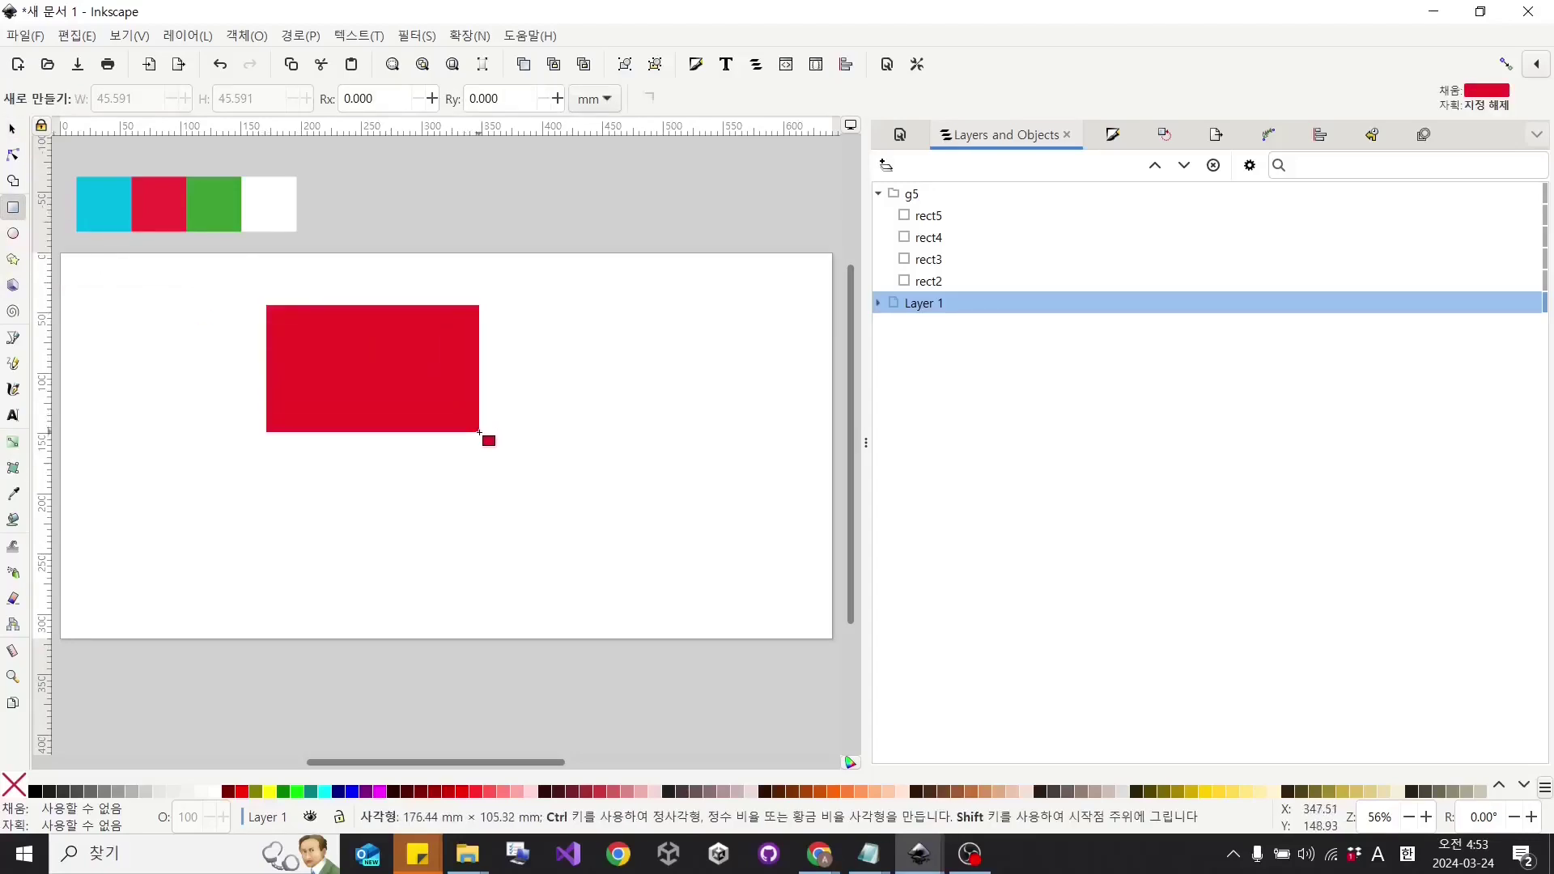
{"action": "key", "text": "d"}
{"action": "left_click", "coordinate": [113, 214]}
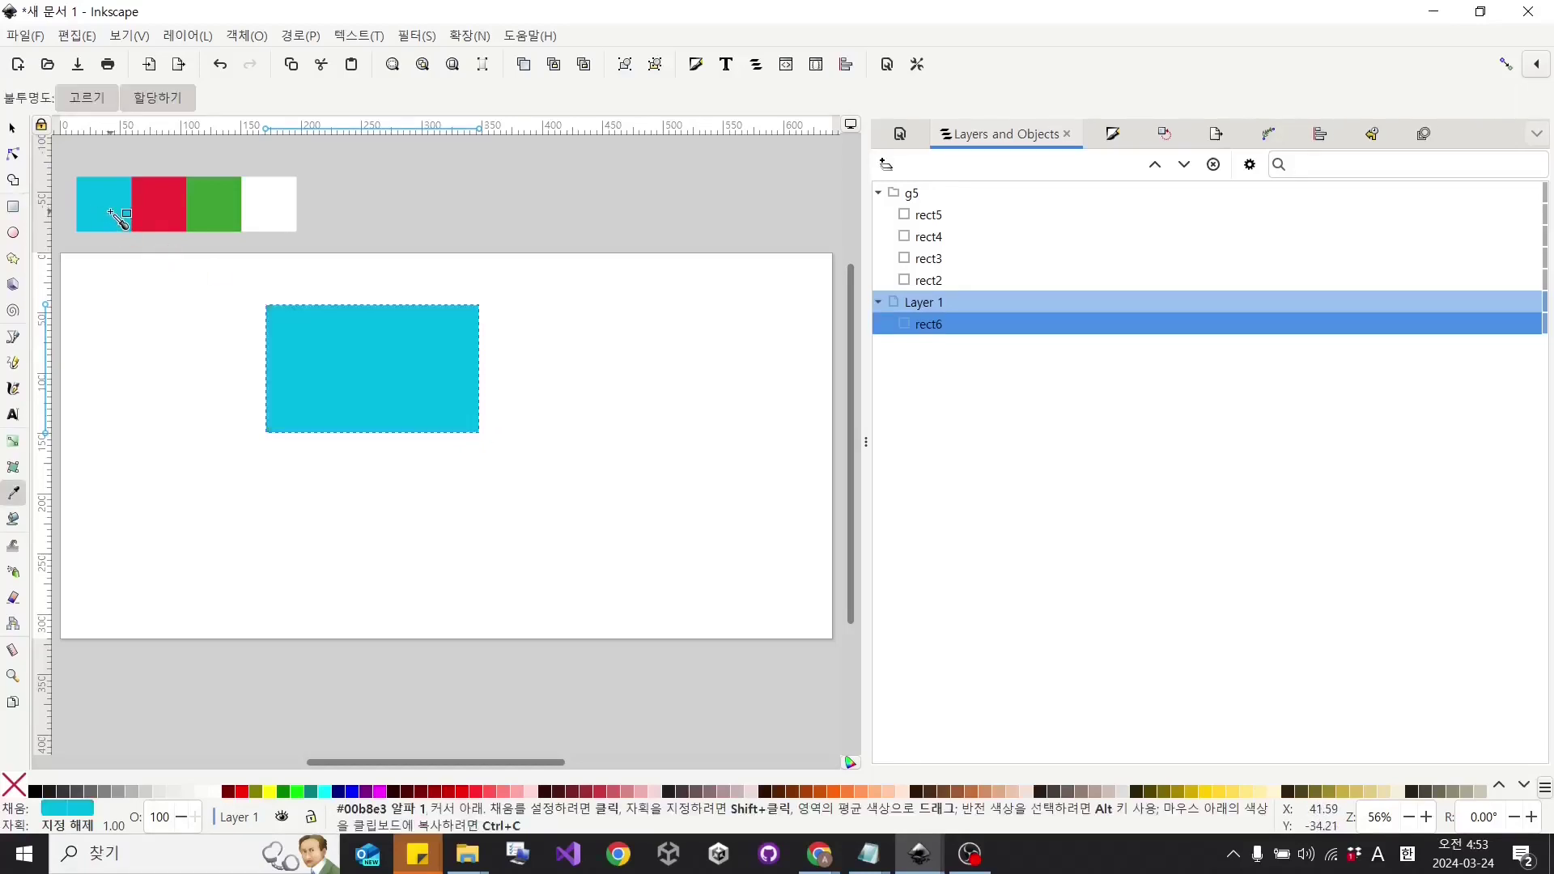
{"action": "key", "text": "s"}
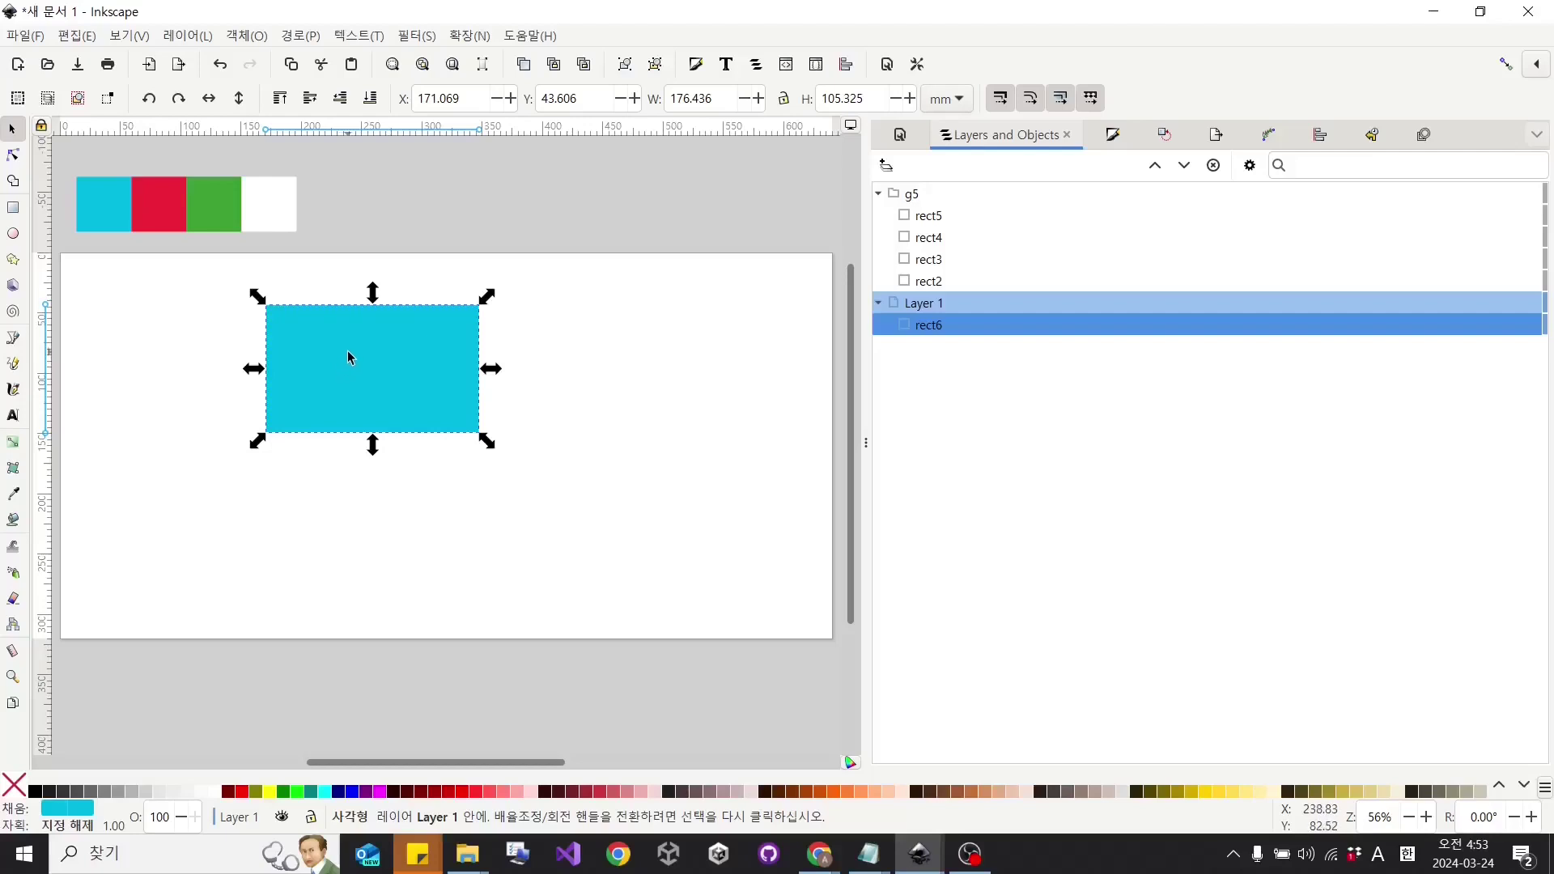
Position the blue rectangle at X 0 and Y 0.
{"action": "left_click", "coordinate": [468, 98]}
{"action": "type", "text": "0"}
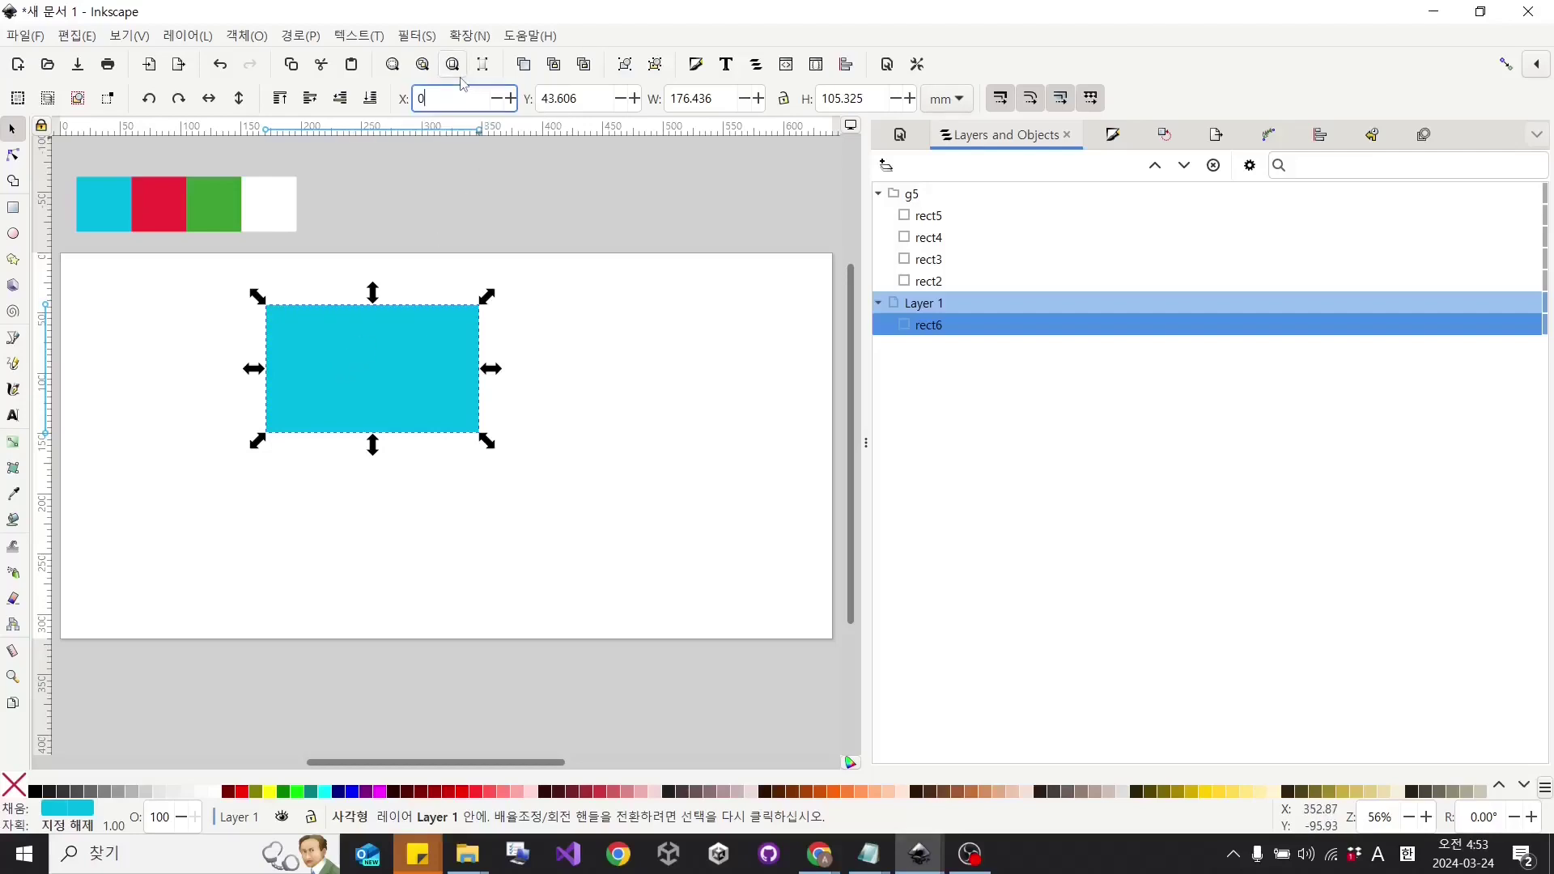
{"action": "key", "text": "Tab"}
{"action": "type", "text": "0"}
{"action": "key", "text": "Return"}
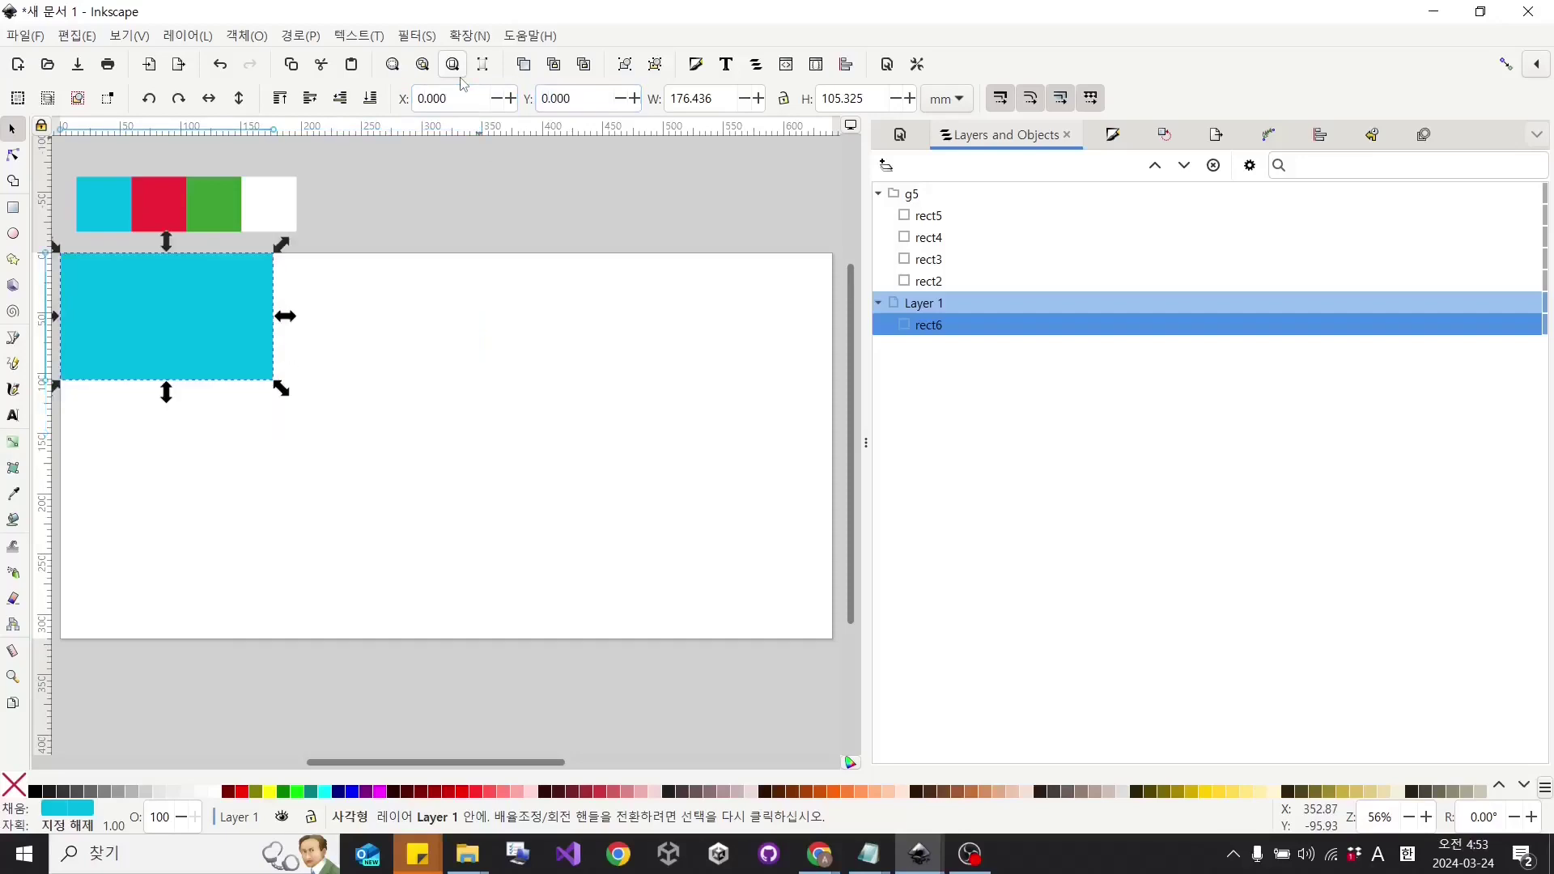
Resize the blue rectangle to 640 mm wide and 106.667 mm high.
{"action": "left_click", "coordinate": [718, 107]}
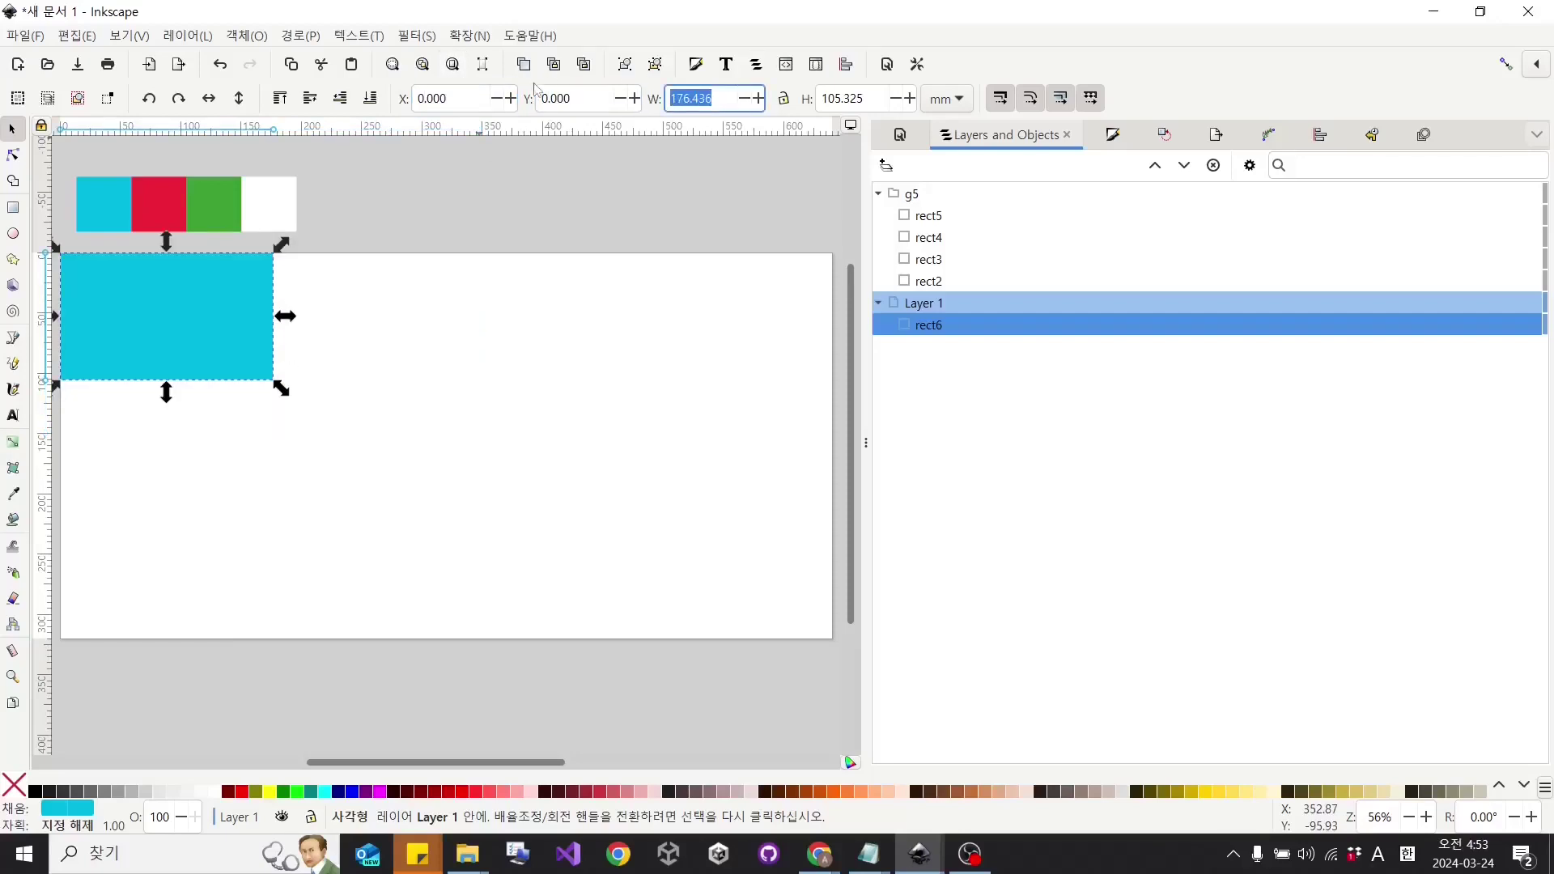
{"action": "type", "text": "640"}
{"action": "key", "text": "Return"}
{"action": "left_click", "coordinate": [859, 89]}
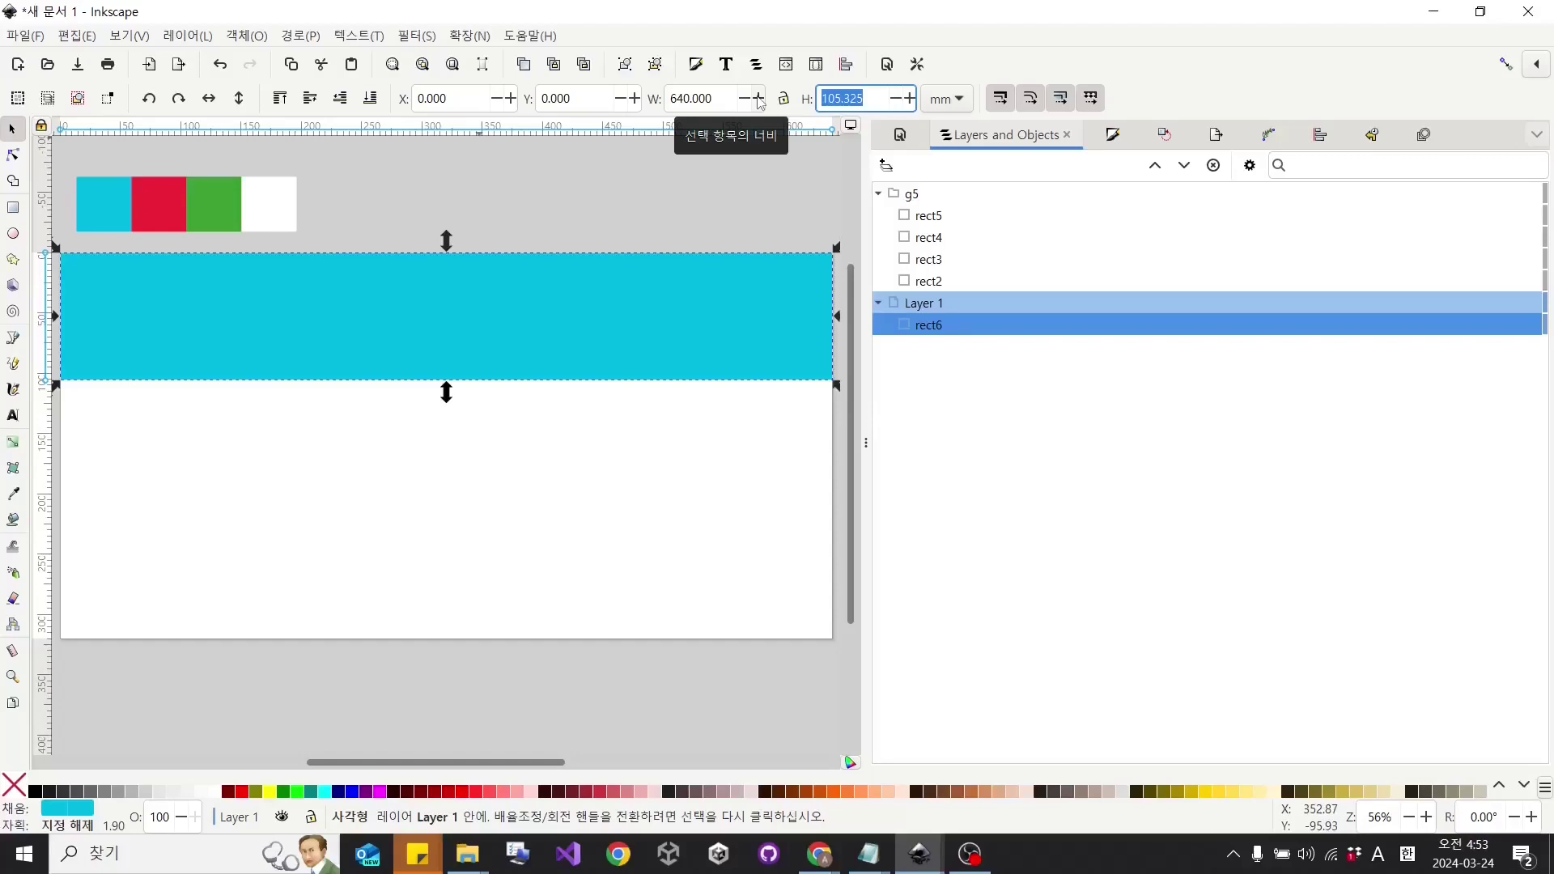
{"action": "type", "text": "10"}
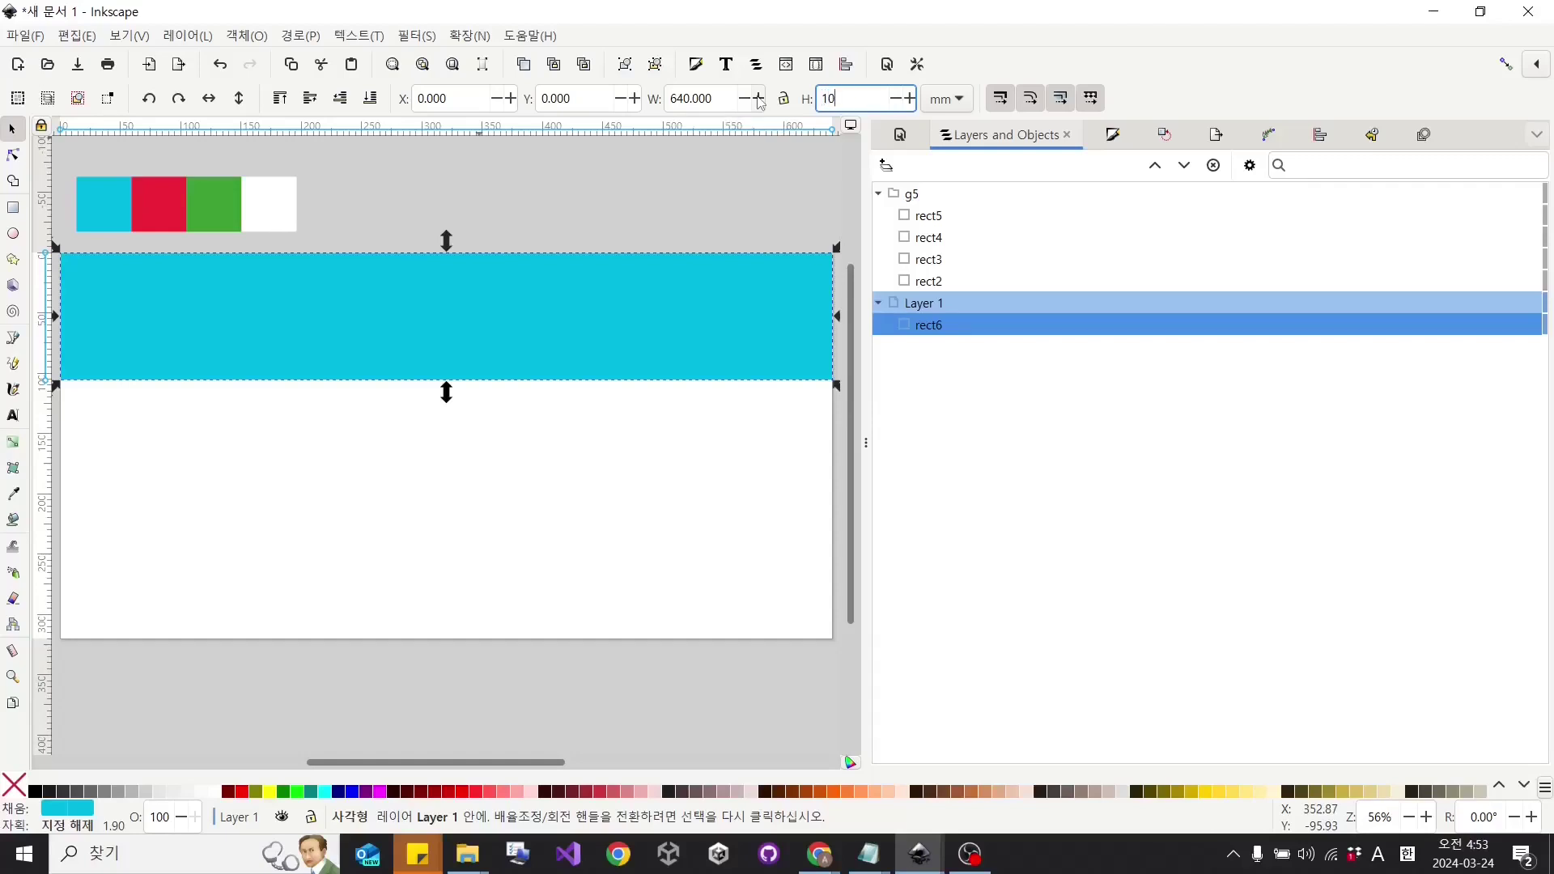
{"action": "type", "text": "6.667"}
{"action": "key", "text": "Return"}
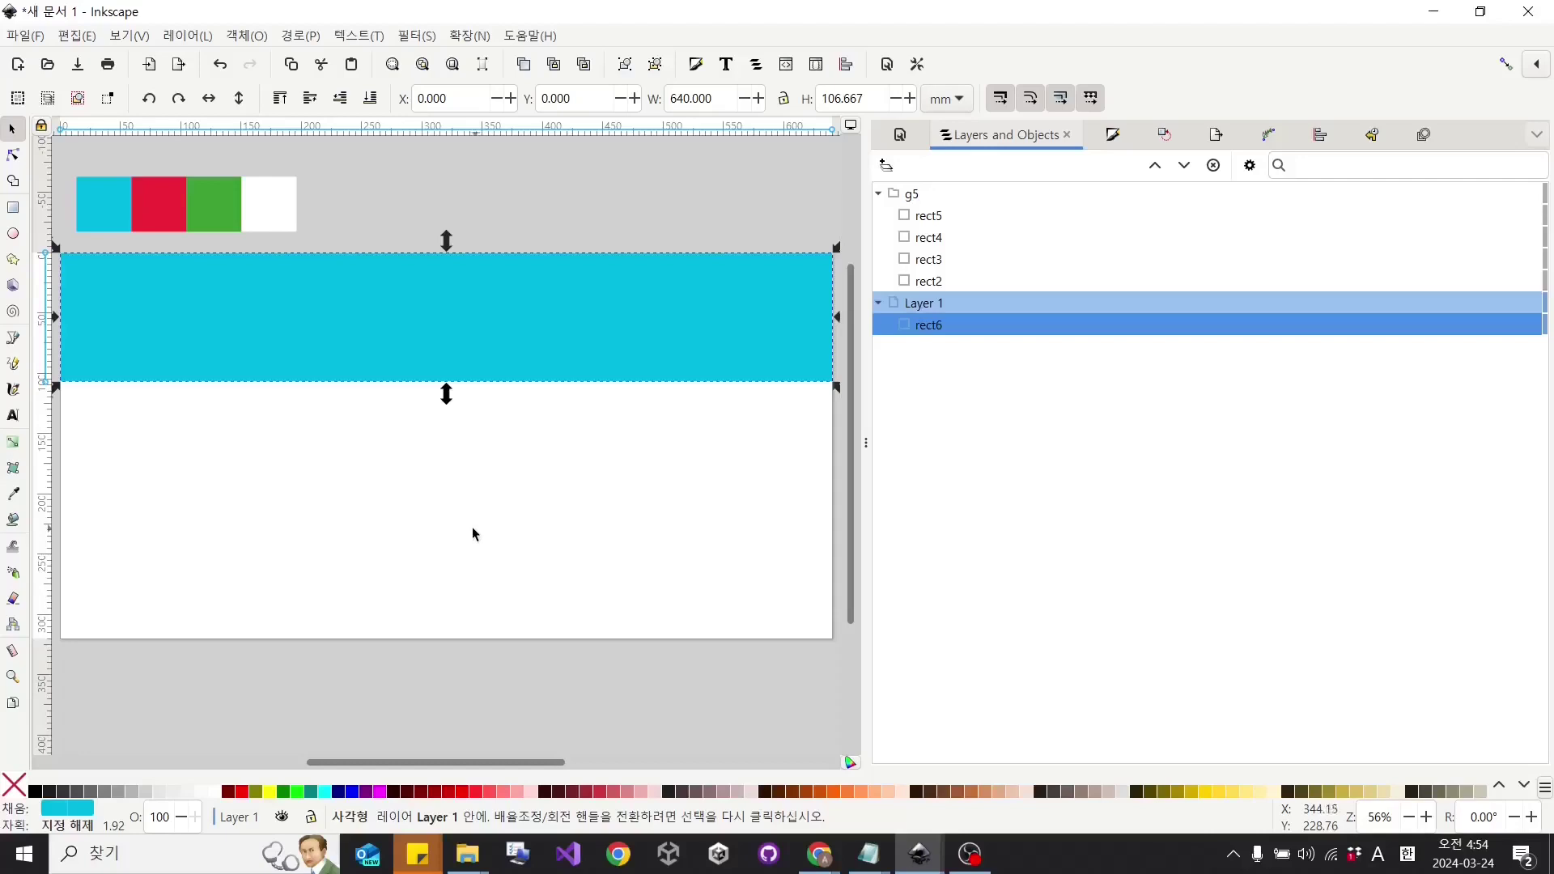
Draw a second rectangle about 107 by 70 mm below the blue stripe and fill it with the red swatch's colour.
{"action": "key", "text": "r"}
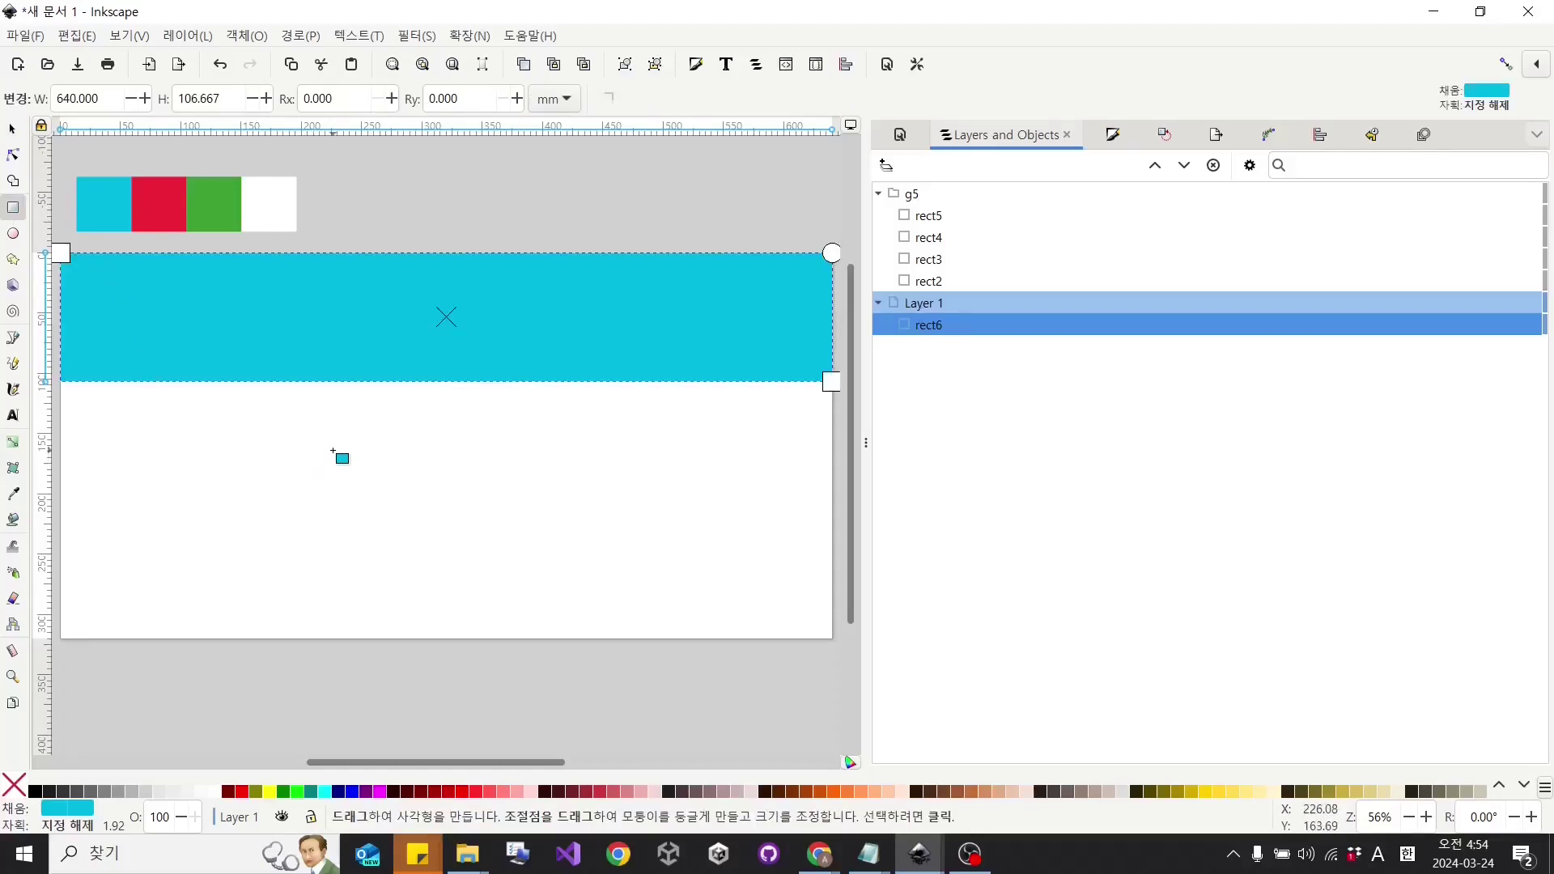
{"action": "left_click_drag", "start_coordinate": [340, 425], "coordinate": [469, 508]}
{"action": "key", "text": "d"}
{"action": "left_click", "coordinate": [181, 229]}
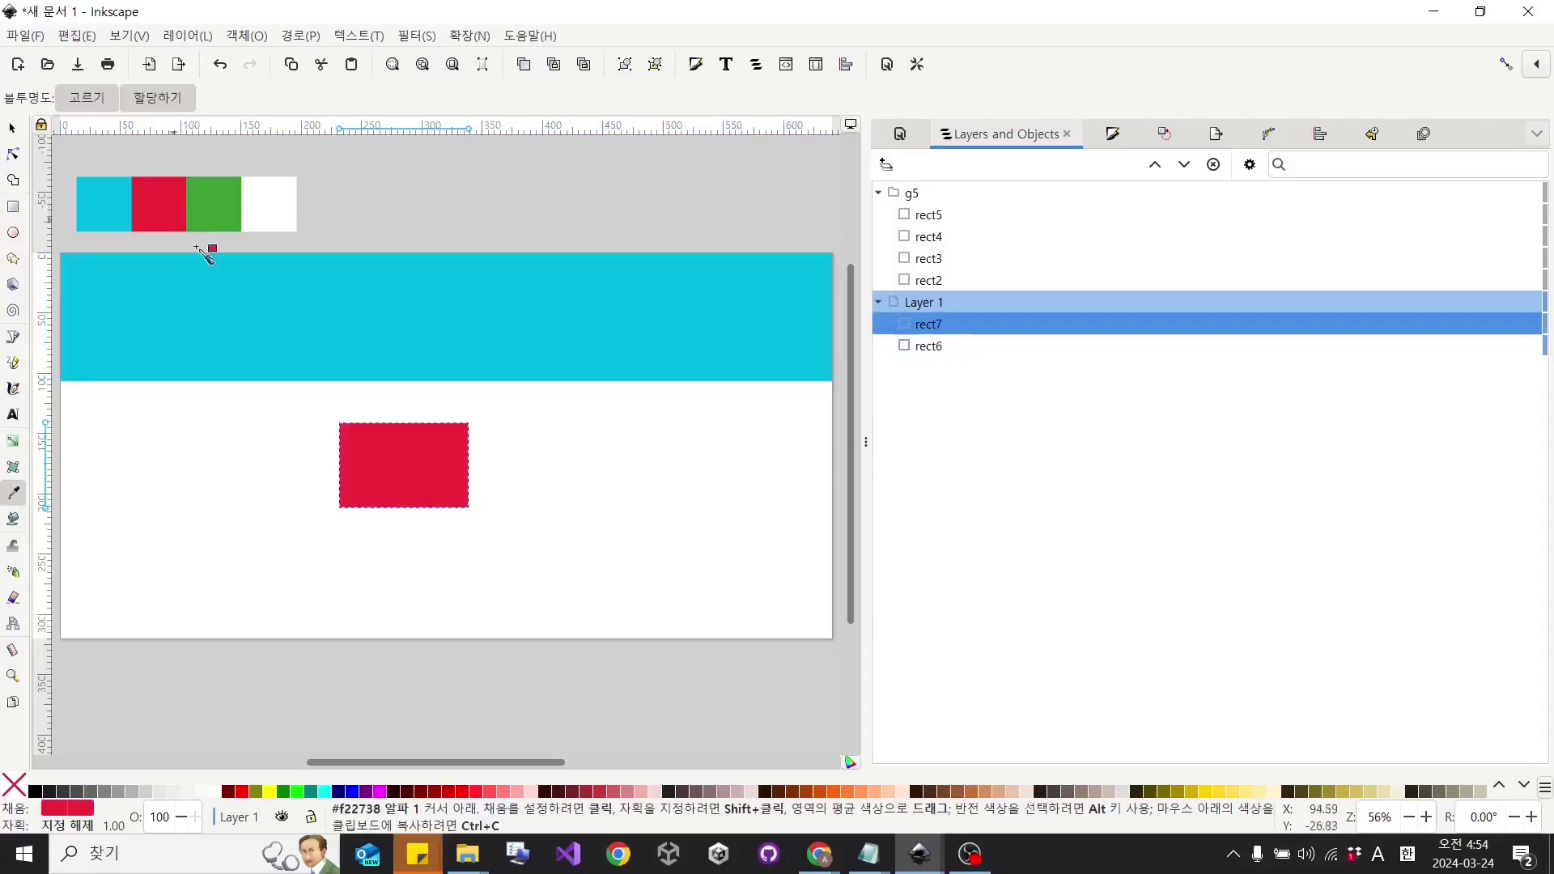
{"action": "key", "text": "s"}
Resize the red rectangle to 640 mm wide and 106.667 mm high.
{"action": "left_click", "coordinate": [696, 98]}
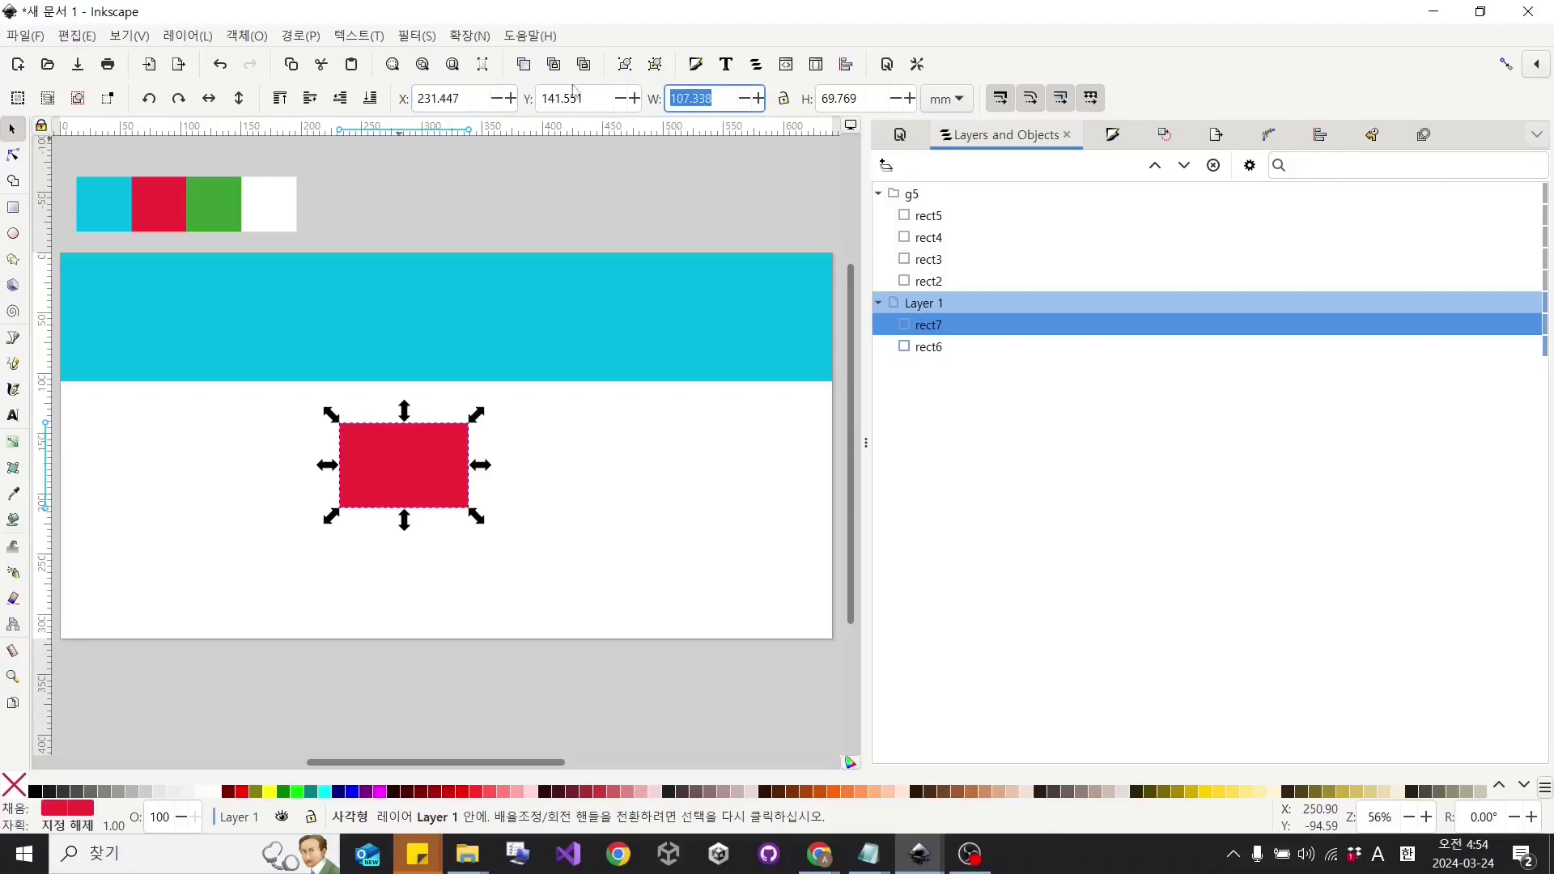
{"action": "type", "text": "640"}
{"action": "key", "text": "Tab"}
{"action": "type", "text": "1"}
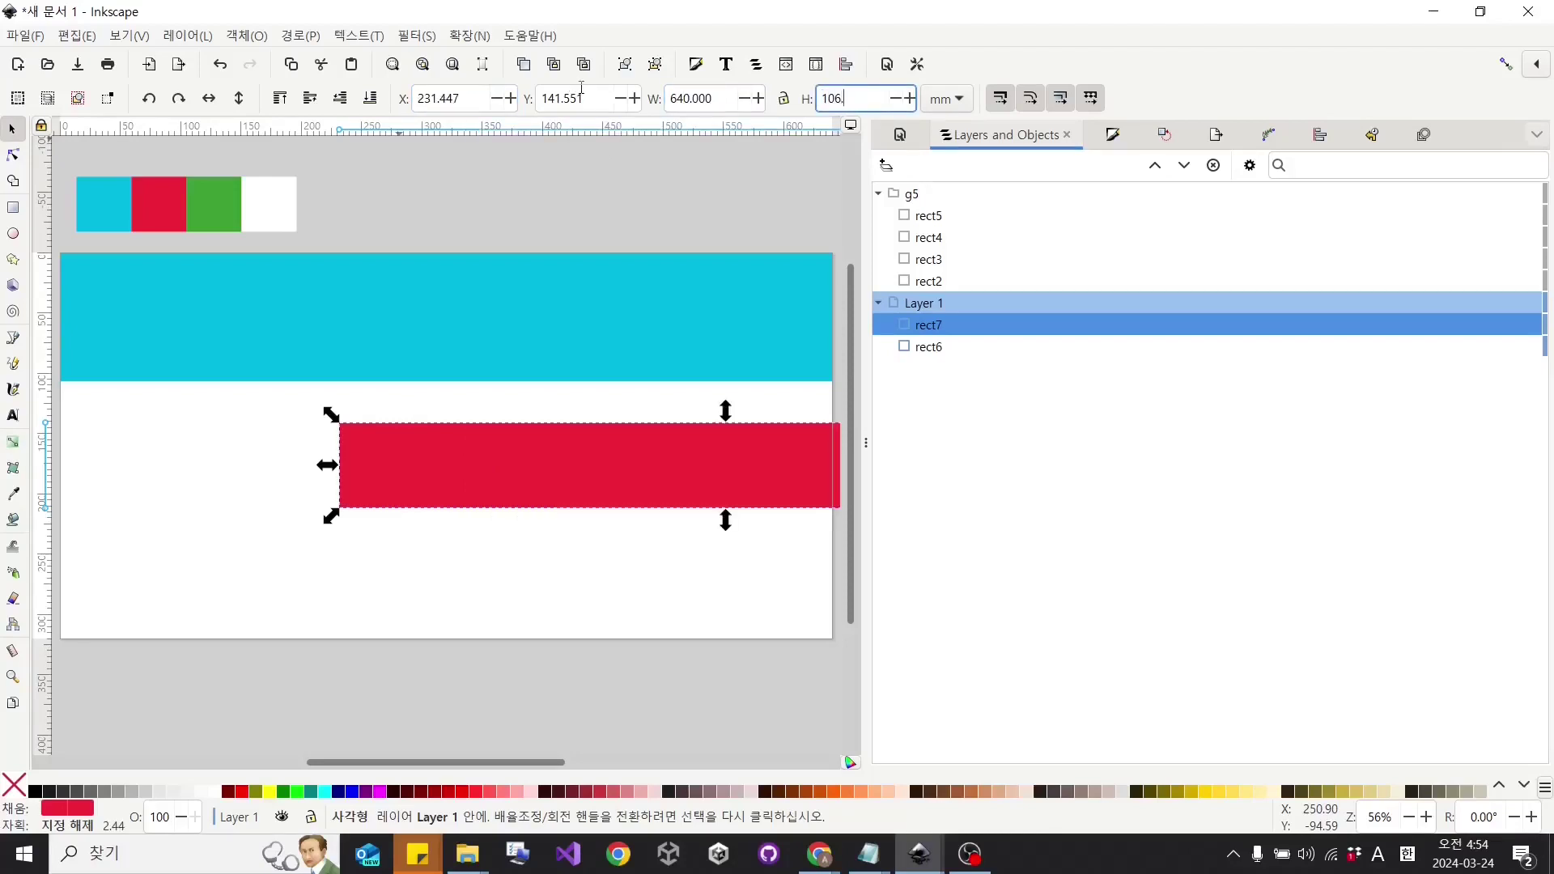
{"action": "type", "text": "06.667"}
{"action": "key", "text": "Tab"}
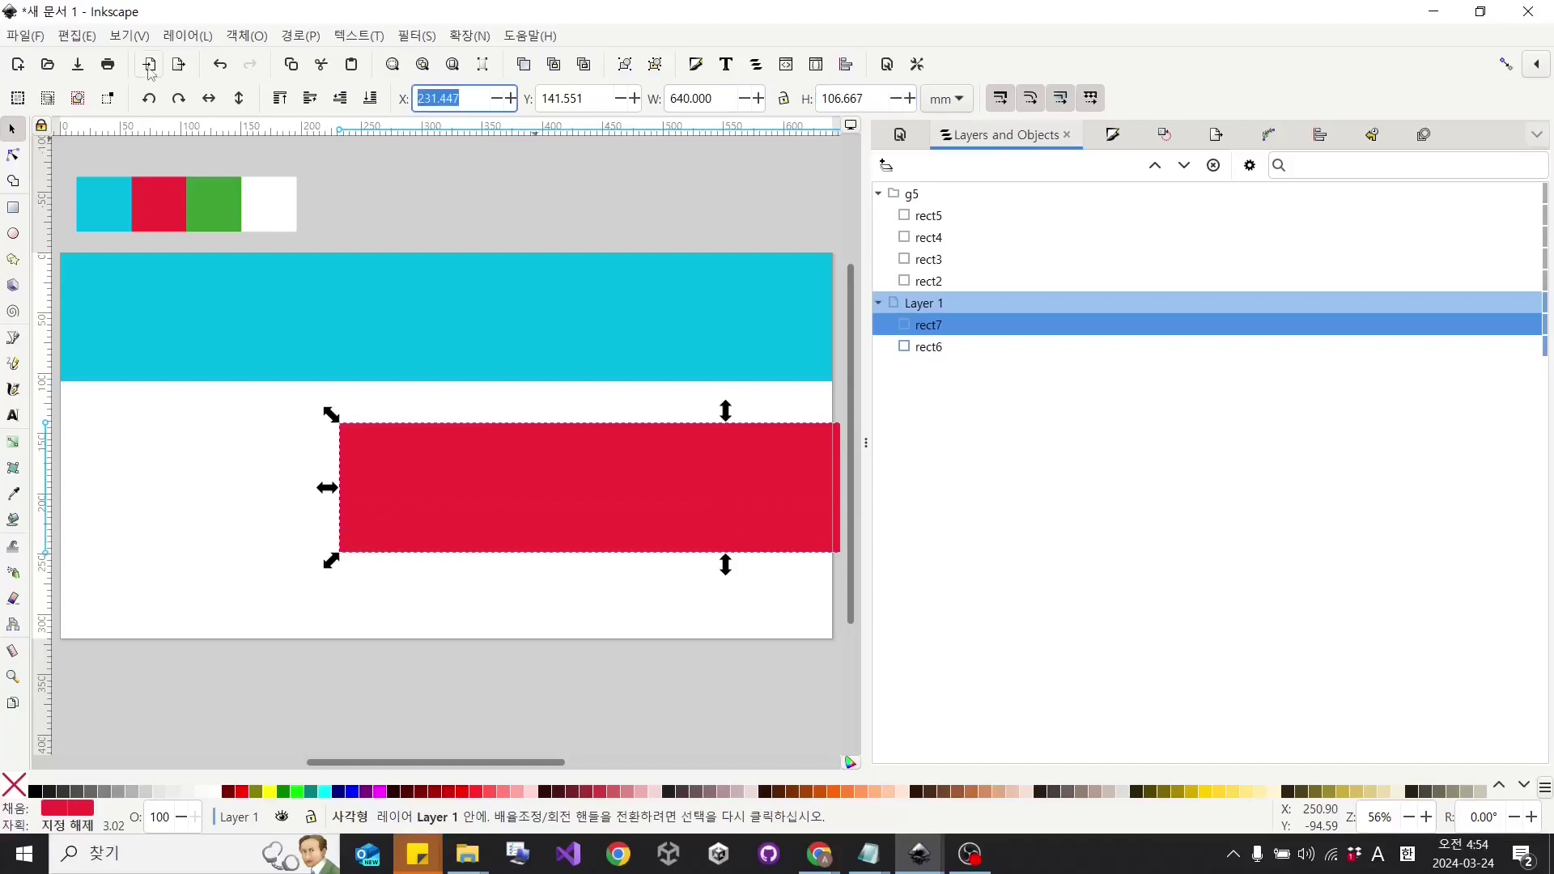
Position the red rectangle directly under the blue stripe at X 0 and Y 106.667 mm.
{"action": "type", "text": "0"}
{"action": "key", "text": "Tab"}
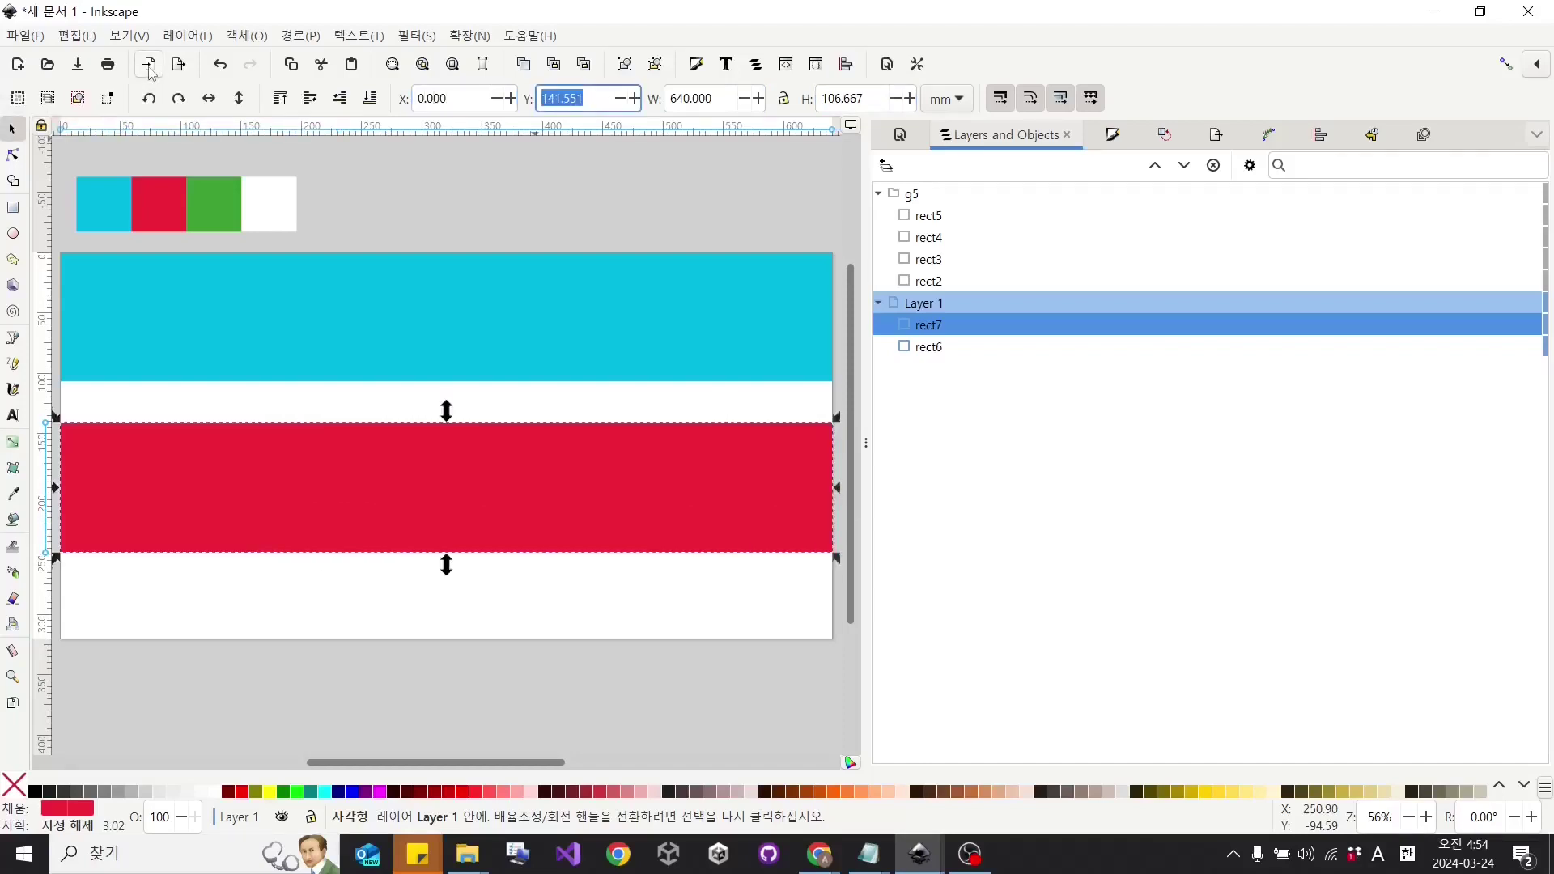
{"action": "type", "text": "106.667"}
{"action": "key", "text": "Return"}
Draw a third rectangle about 133 by 56 mm below the red stripe and fill it with the green swatch's colour.
{"action": "key", "text": "r"}
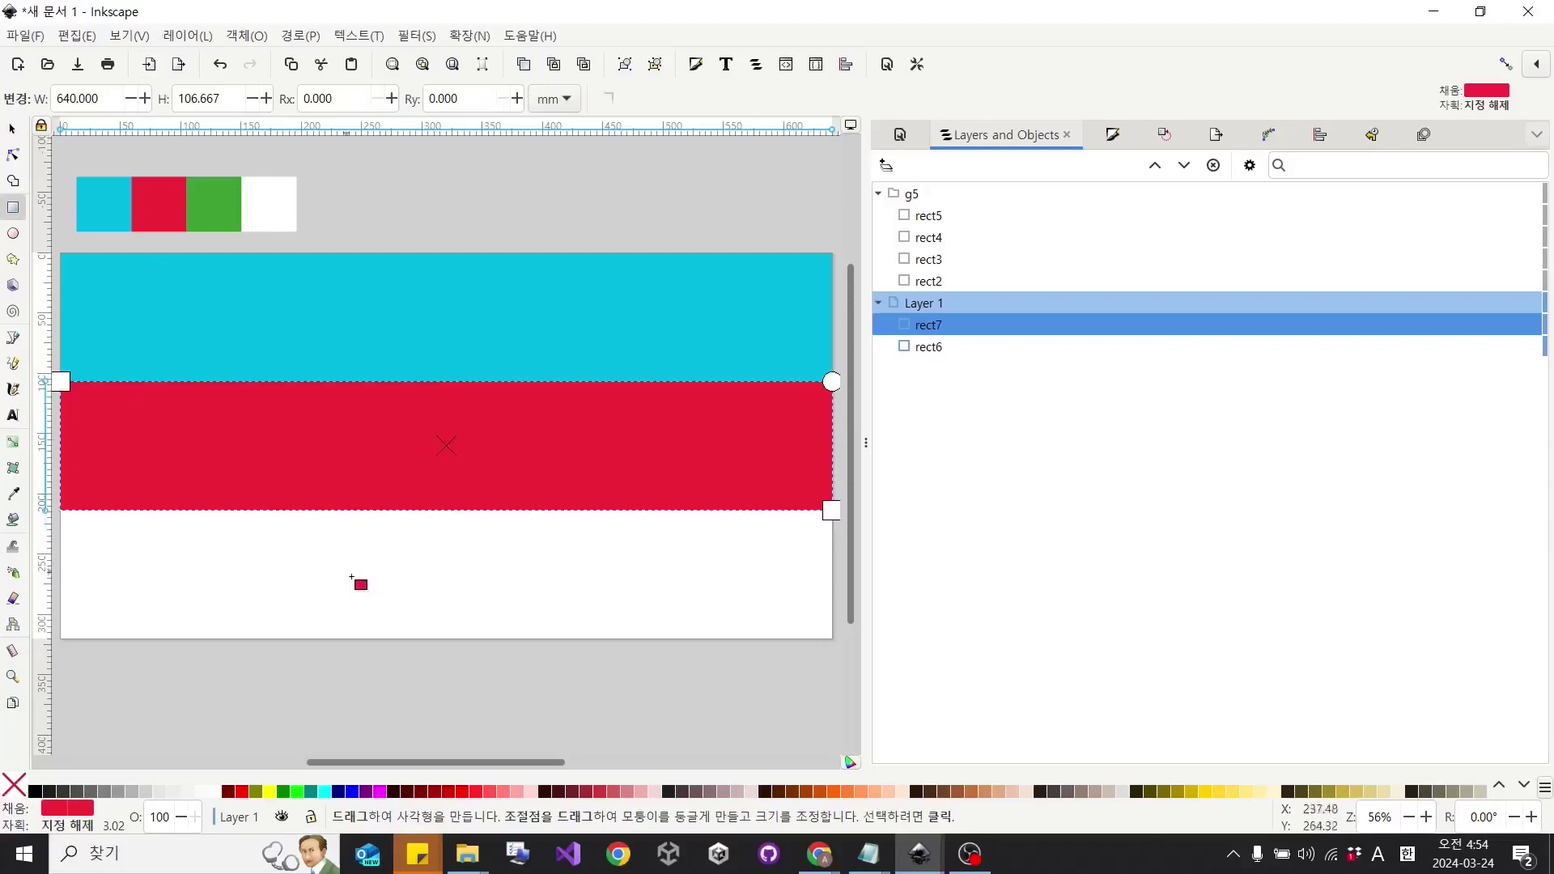
{"action": "left_click_drag", "start_coordinate": [336, 563], "coordinate": [496, 629]}
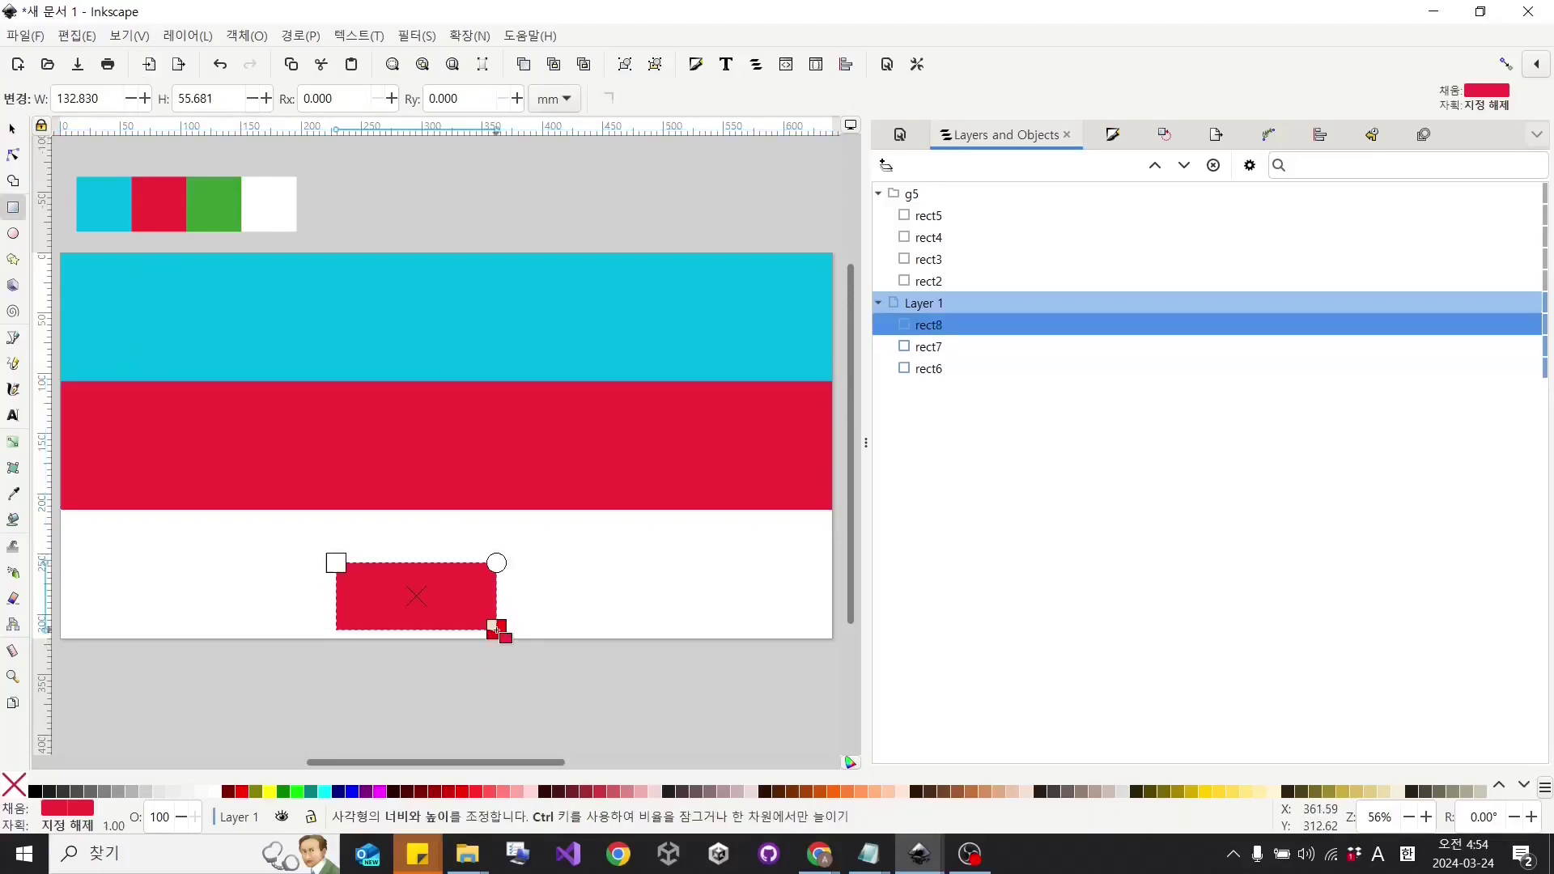
{"action": "key", "text": "d"}
{"action": "left_click", "coordinate": [217, 212]}
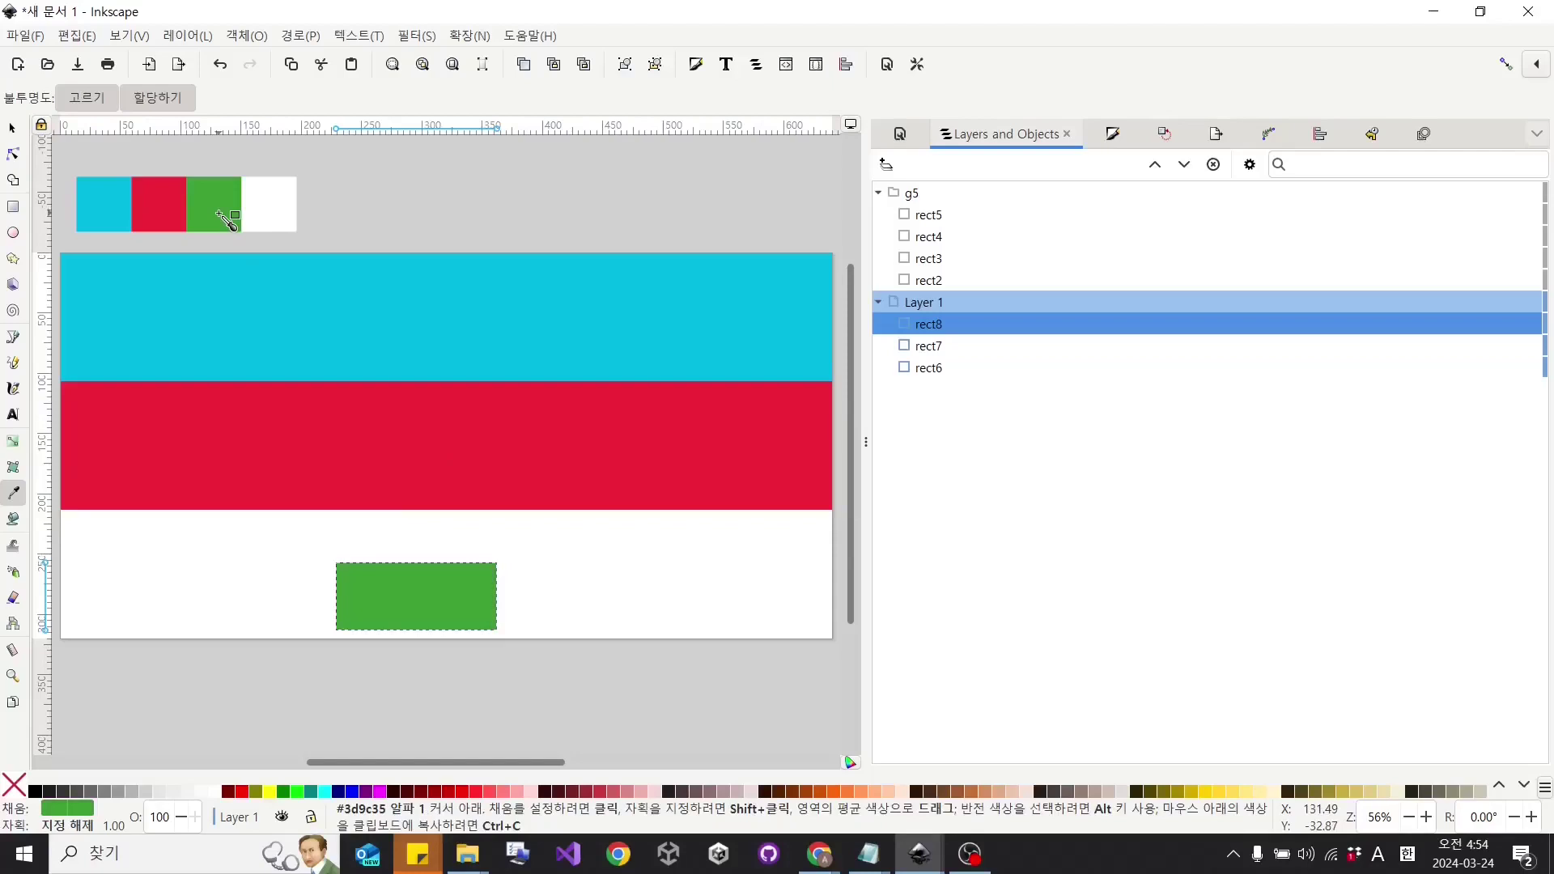
{"action": "key", "text": "s"}
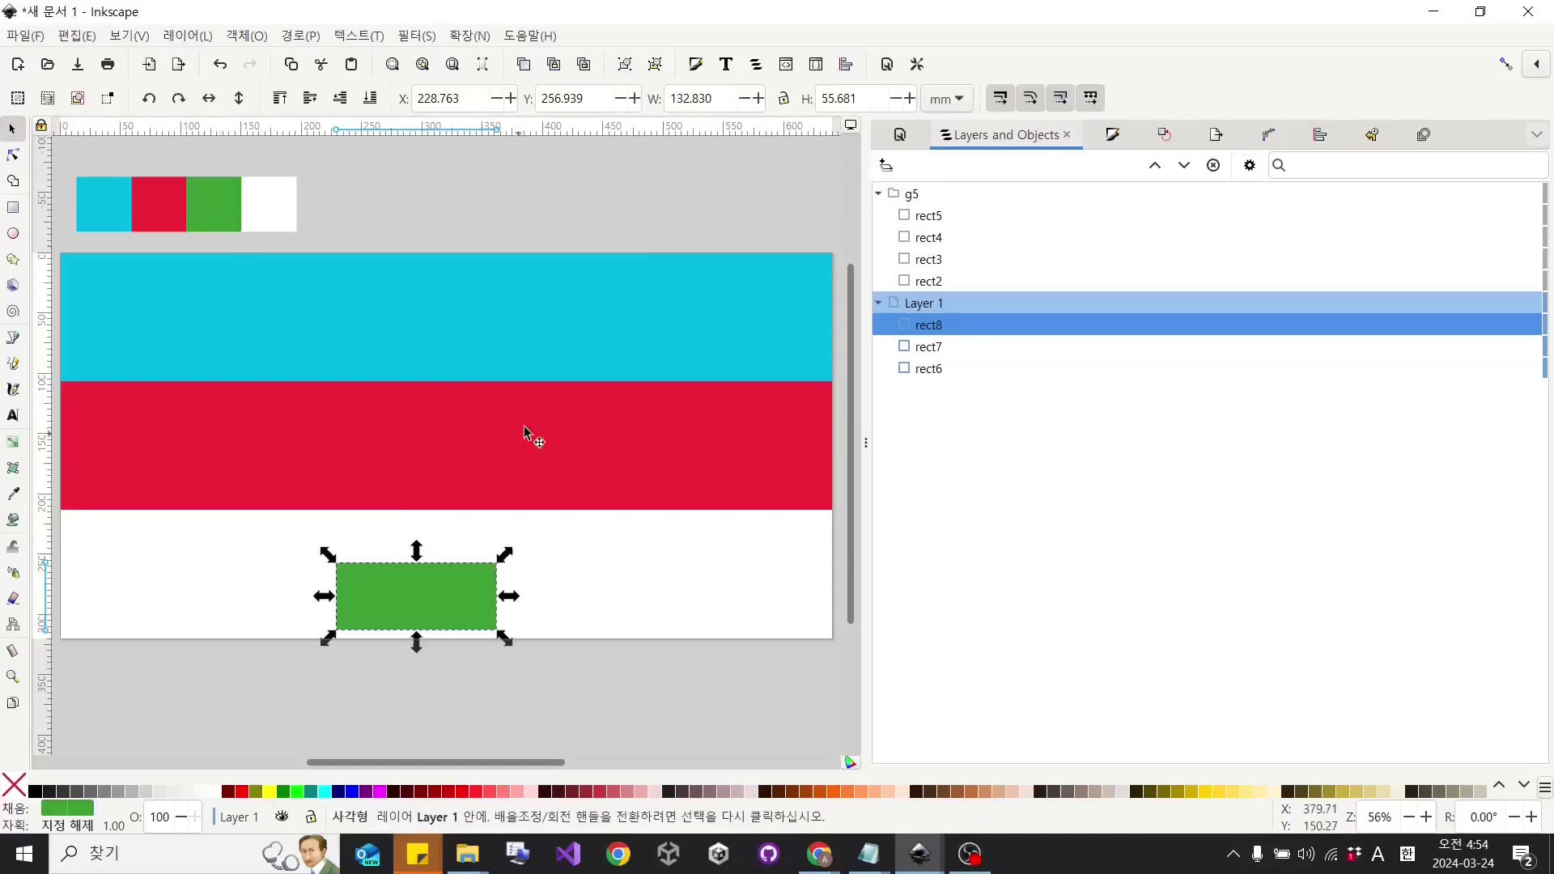
Resize the green rectangle to 640 mm wide and 106.667 mm high.
{"action": "left_click", "coordinate": [694, 98]}
{"action": "type", "text": "320"}
{"action": "key", "text": "Return"}
{"action": "type", "text": "640"}
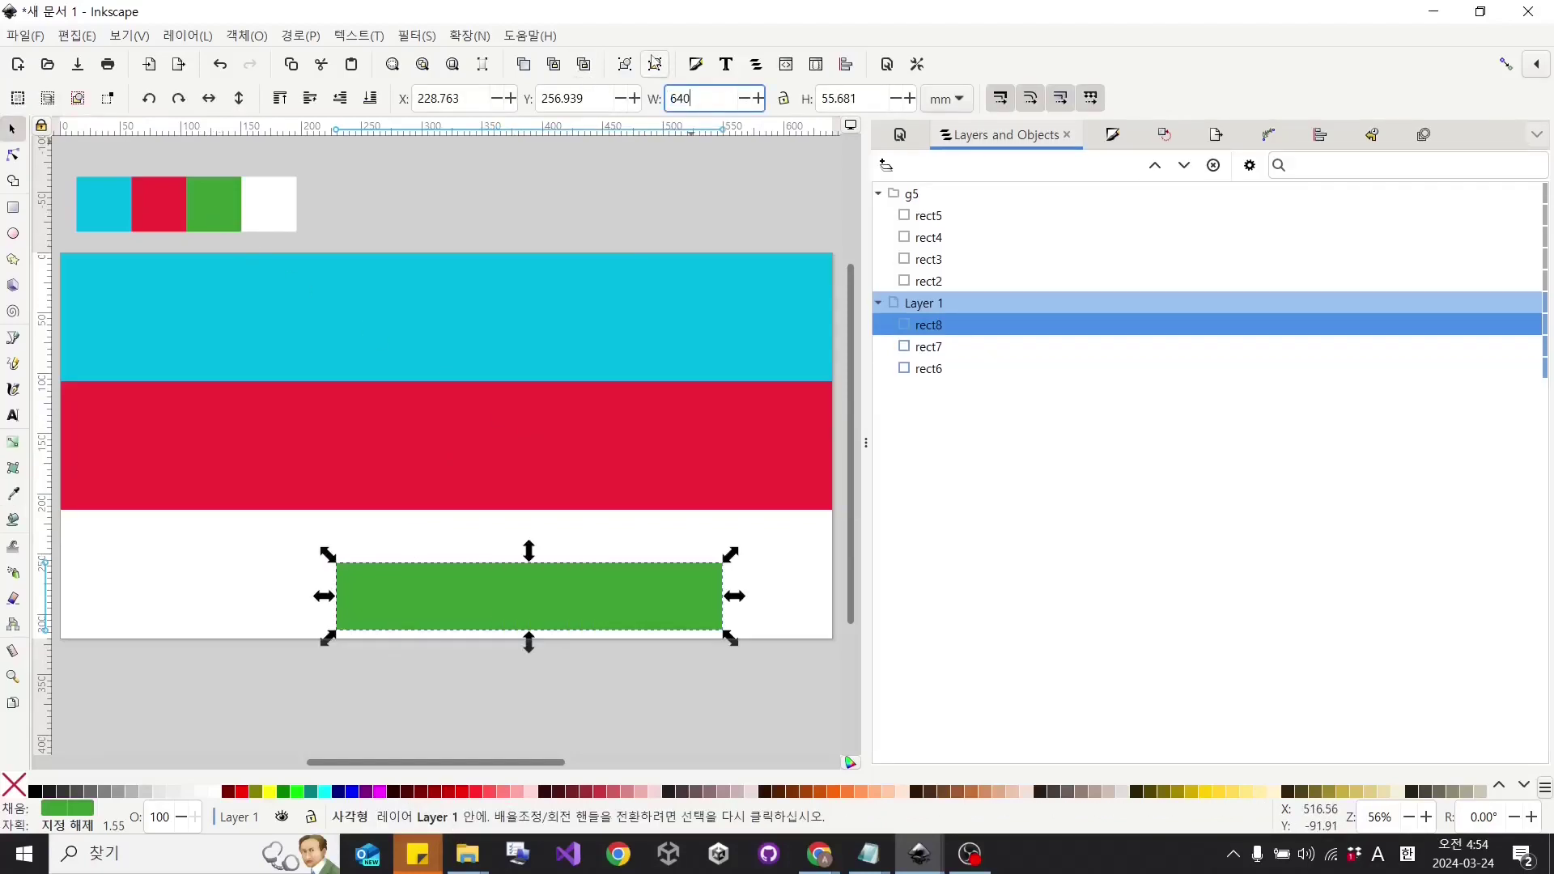
{"action": "key", "text": "Return"}
{"action": "key", "text": "Tab"}
{"action": "key", "text": "Tab"}
{"action": "type", "text": "1"}
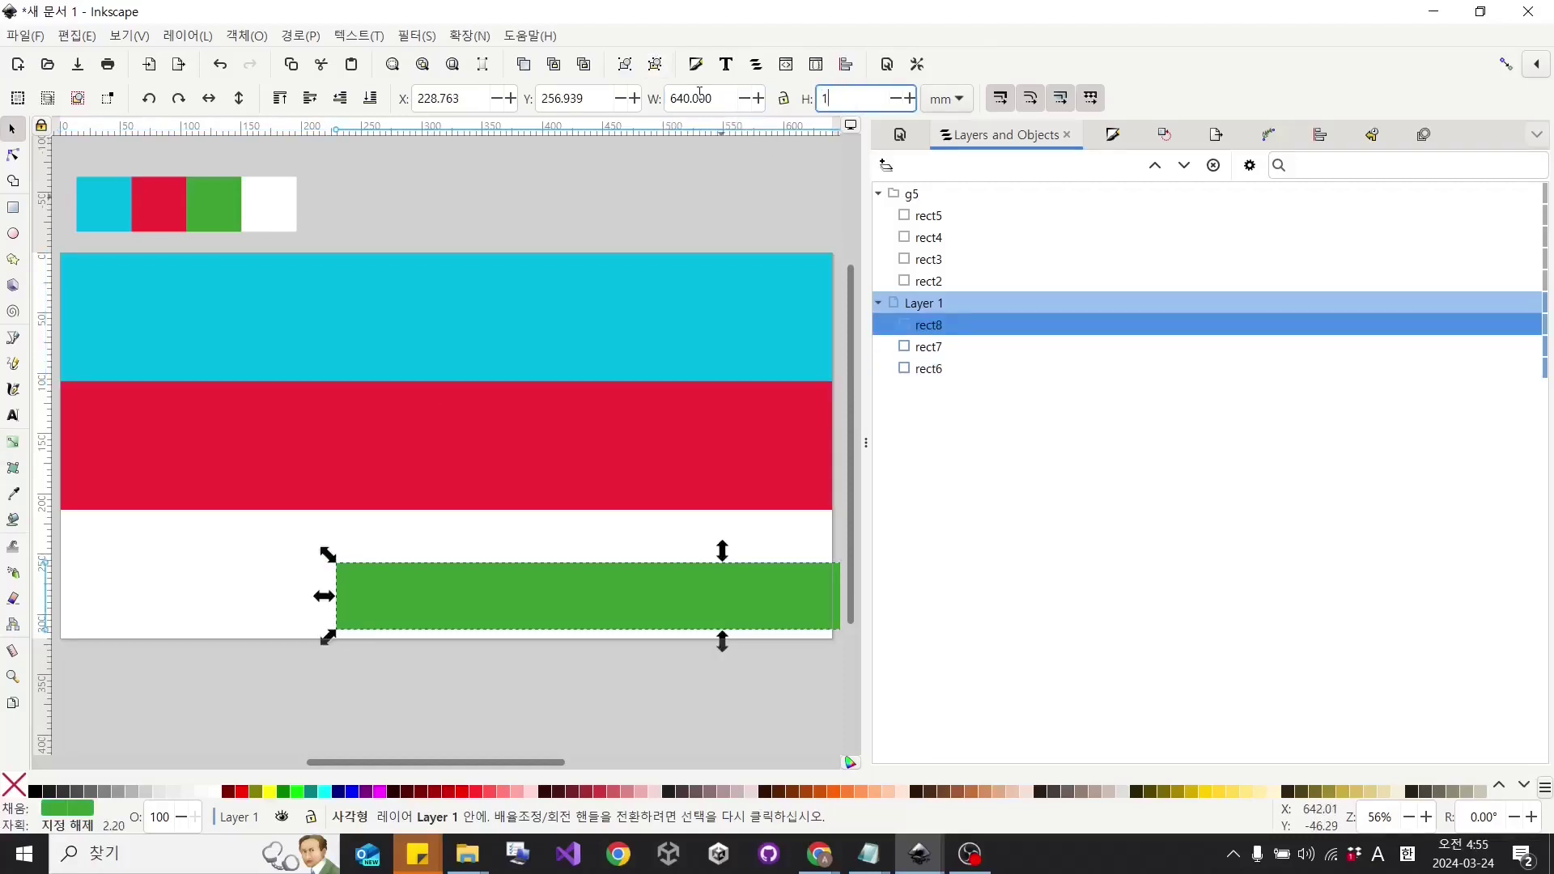
{"action": "key", "text": "Return"}
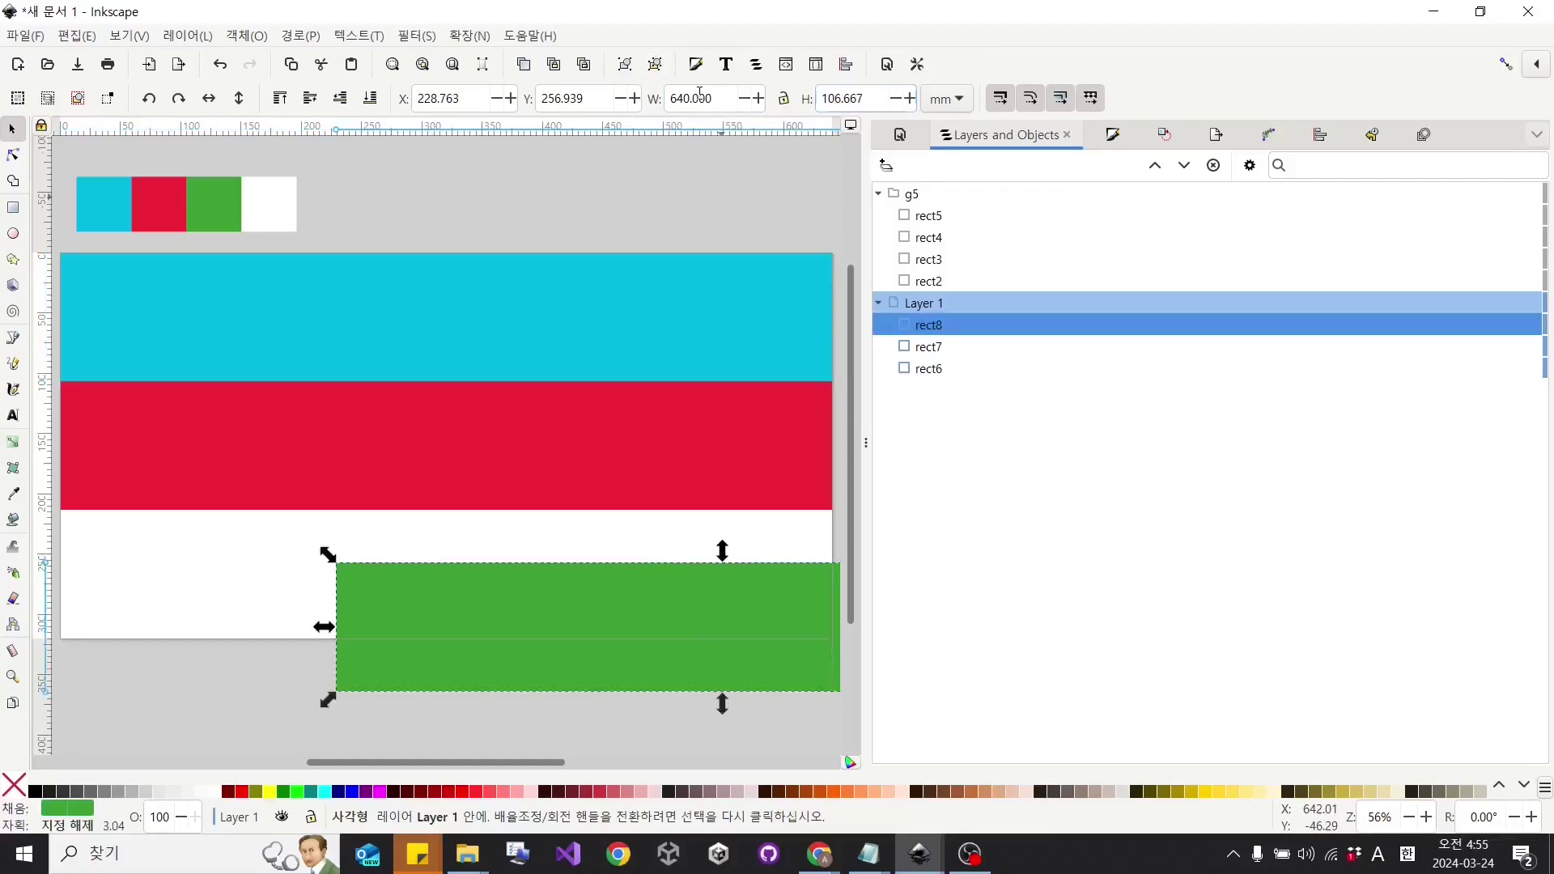
Position the green rectangle under the red stripe at X 0 and Y 213.333 mm, and clear the selection.
{"action": "triple_click", "coordinate": [441, 98]}
{"action": "type", "text": "0"}
{"action": "key", "text": "Return"}
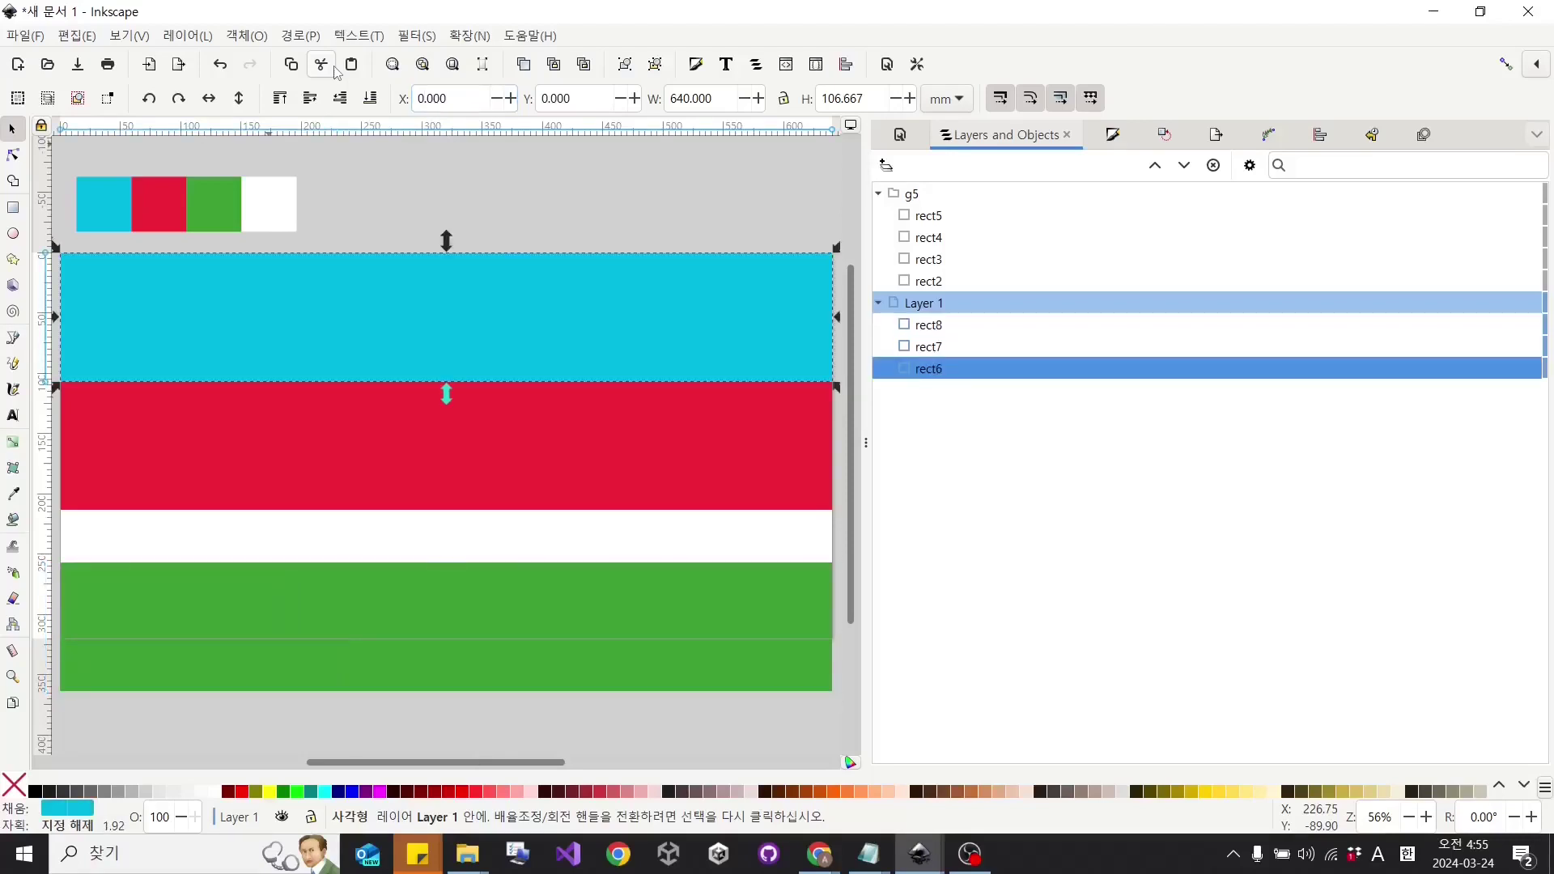
{"action": "key", "text": "Tab"}
{"action": "type", "text": "213.333"}
{"action": "key", "text": "Return"}
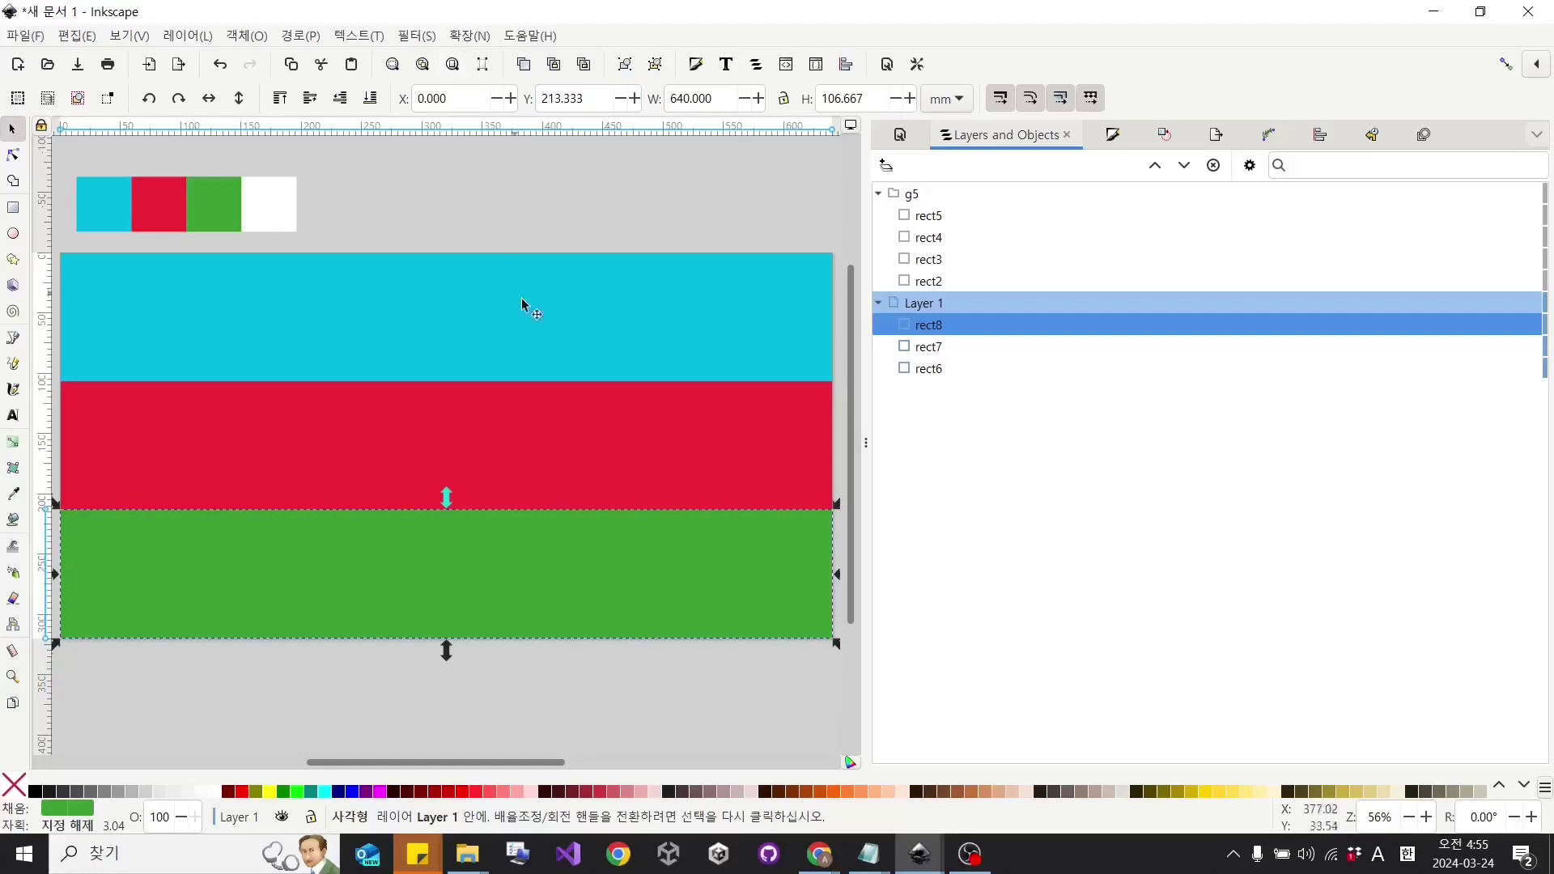
{"action": "left_click", "coordinate": [454, 708]}
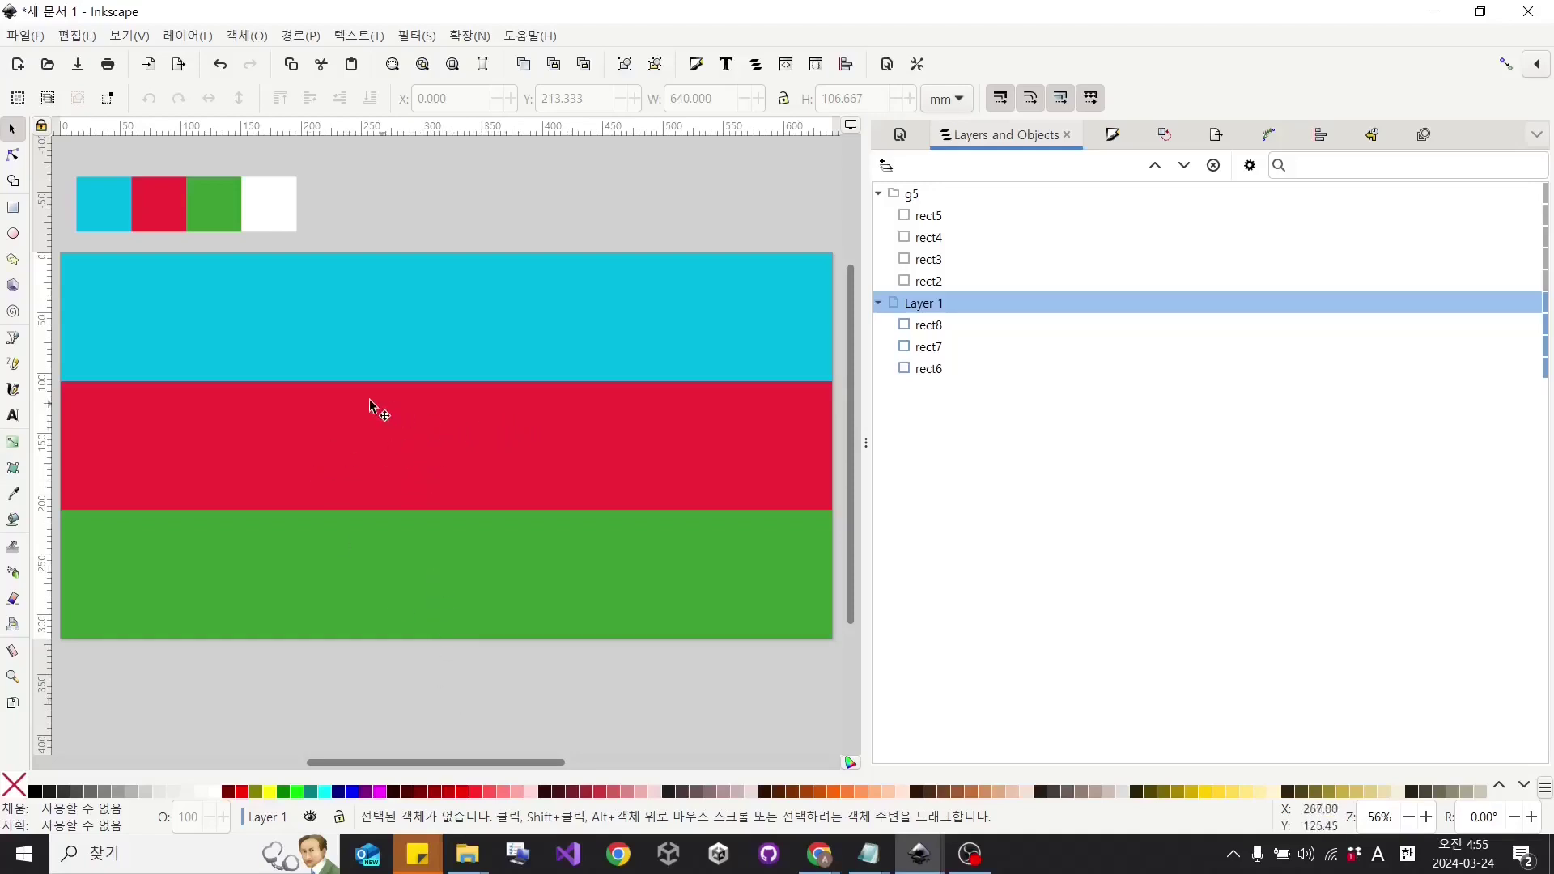
Draw a circle about 94 mm across on the red stripe and fill it with the white swatch's colour.
{"action": "left_click", "coordinate": [12, 237]}
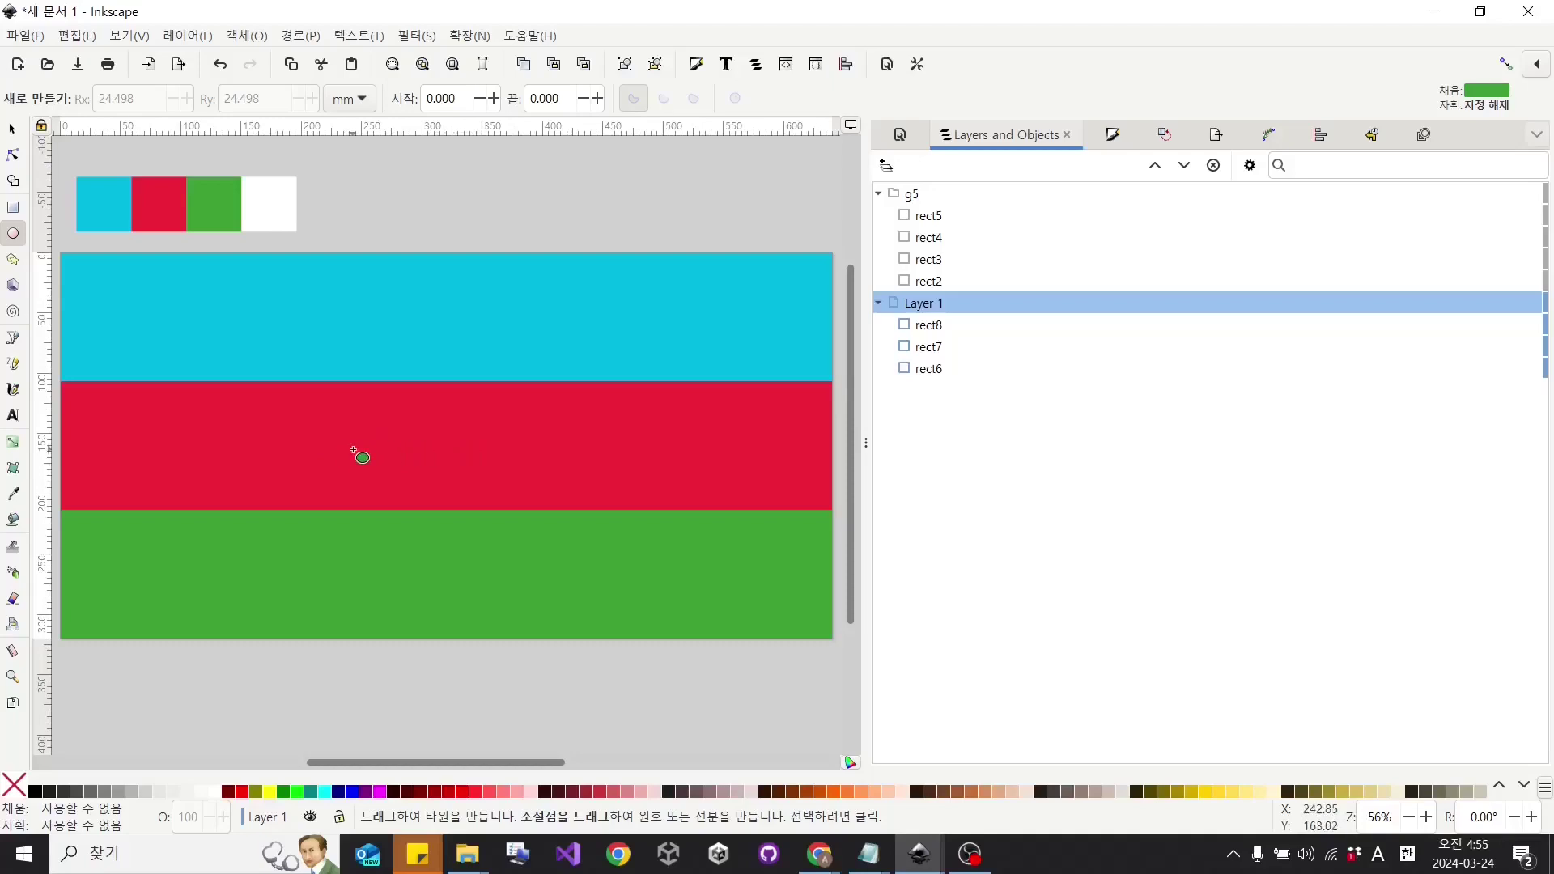
{"action": "mouse_move", "coordinate": [384, 449]}
{"action": "left_mouse_down"}
{"action": "mouse_move", "coordinate": [485, 514]}
{"action": "mouse_move", "coordinate": [439, 506]}
{"action": "left_mouse_up"}
{"action": "key", "text": "d"}
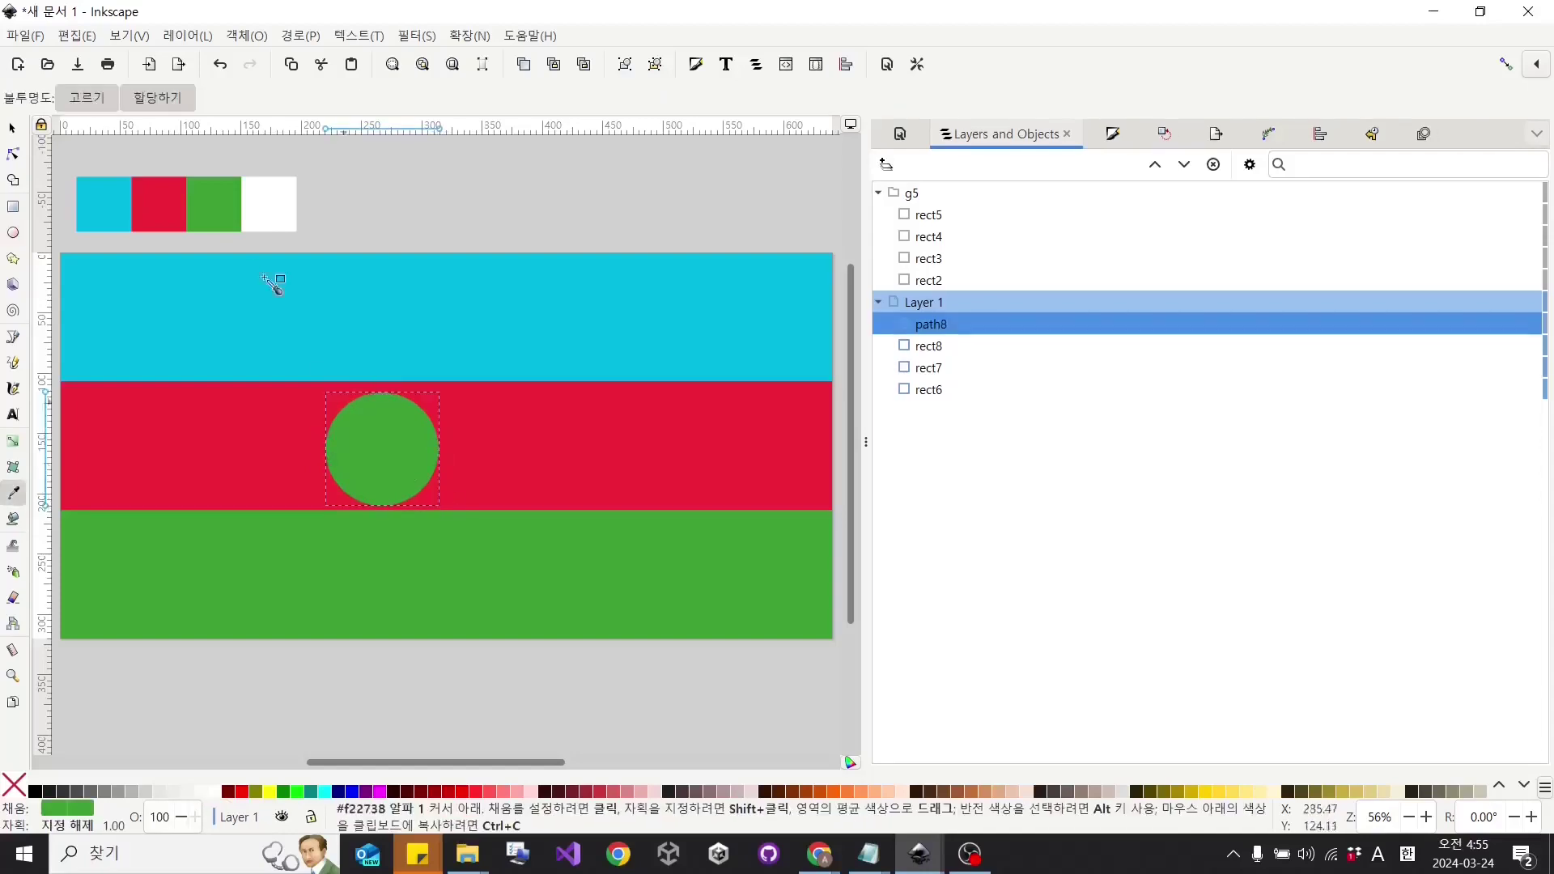
{"action": "left_click", "coordinate": [275, 205]}
{"action": "key", "text": "s"}
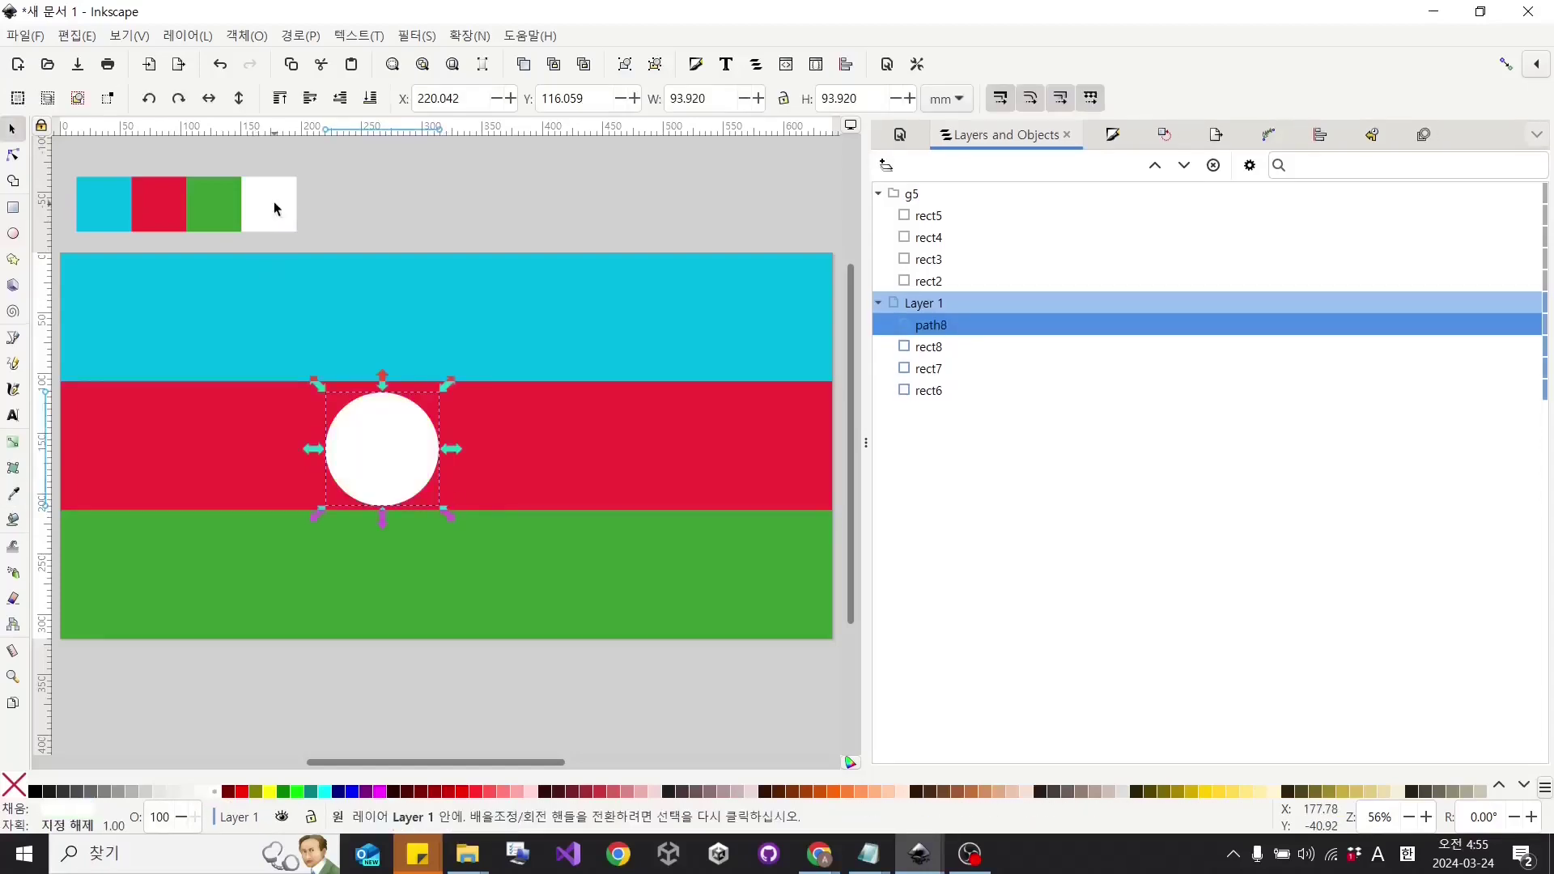
Draw a second circle about 74 mm across over the white circle's right part and fill it with the red stripe's colour.
{"action": "left_click", "coordinate": [13, 234]}
{"action": "left_click_drag", "start_coordinate": [414, 448], "coordinate": [459, 499]}
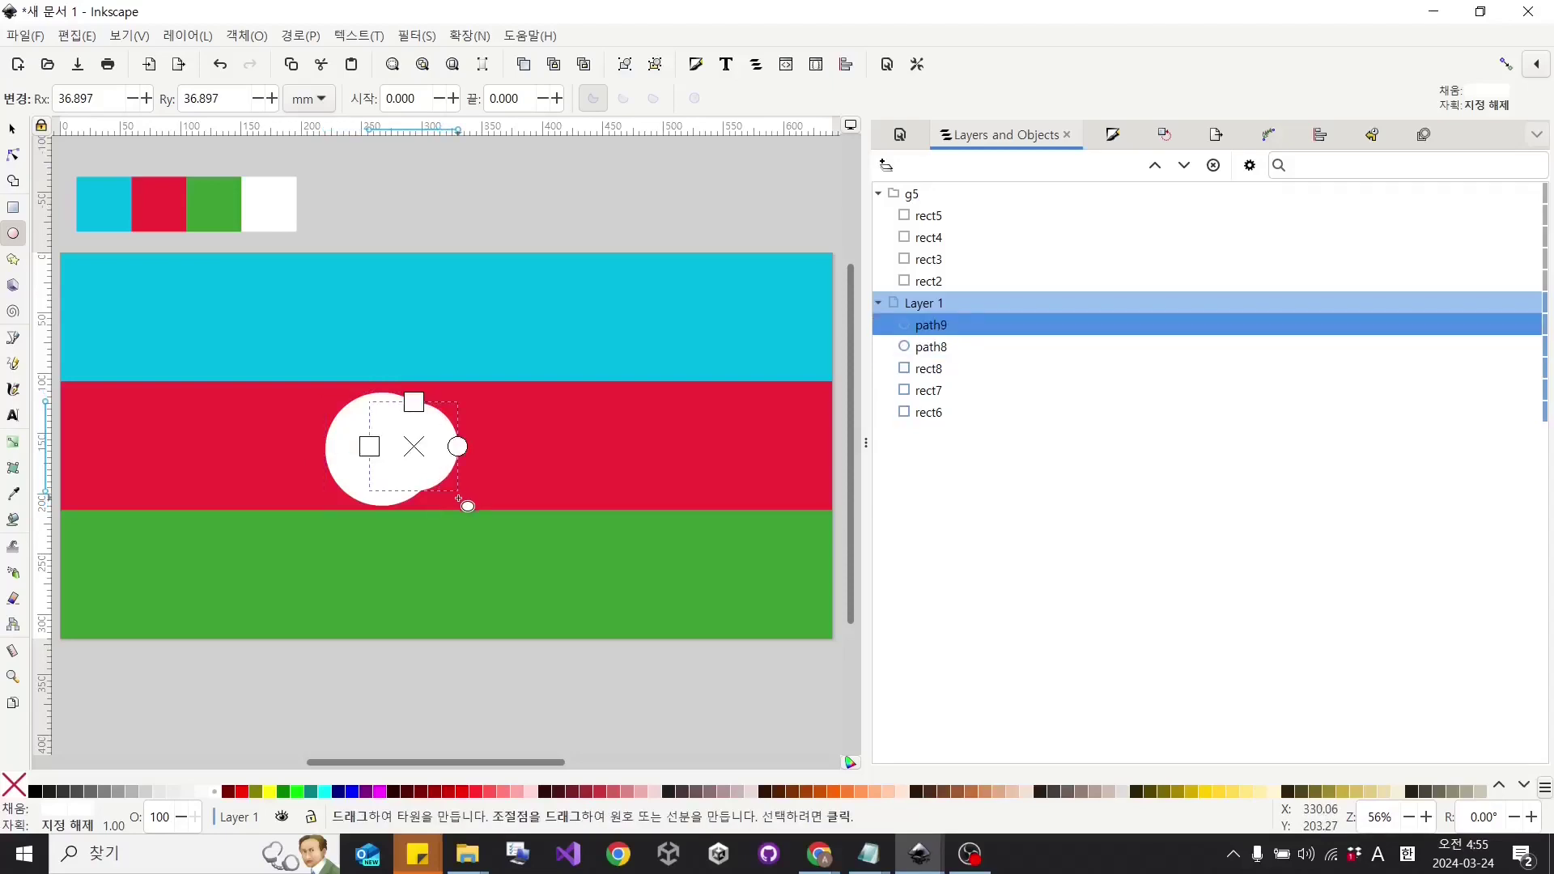
{"action": "key", "text": "d"}
{"action": "left_click", "coordinate": [576, 458]}
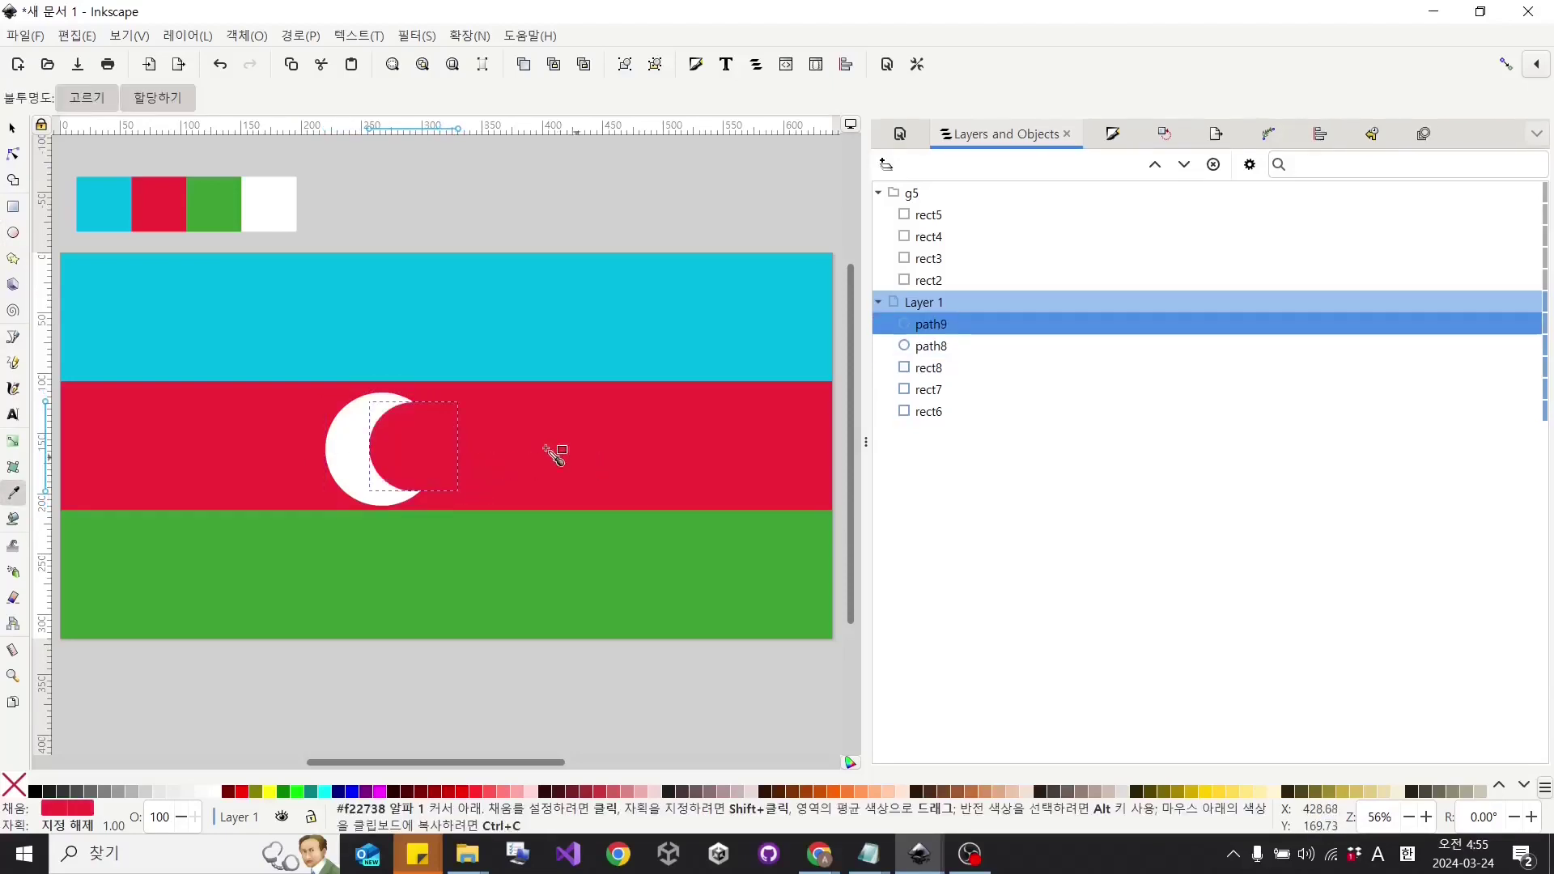
{"action": "key", "text": "s"}
Move and enlarge the red circle to about 85 mm across, leaving a thin white crescent open to the right, and clear the selection.
{"action": "left_click_drag", "start_coordinate": [430, 459], "coordinate": [406, 459]}
{"action": "left_click_drag", "start_coordinate": [438, 499], "coordinate": [450, 513]}
{"action": "left_click_drag", "start_coordinate": [401, 450], "coordinate": [395, 445]}
{"action": "left_click_drag", "start_coordinate": [451, 449], "coordinate": [450, 450]}
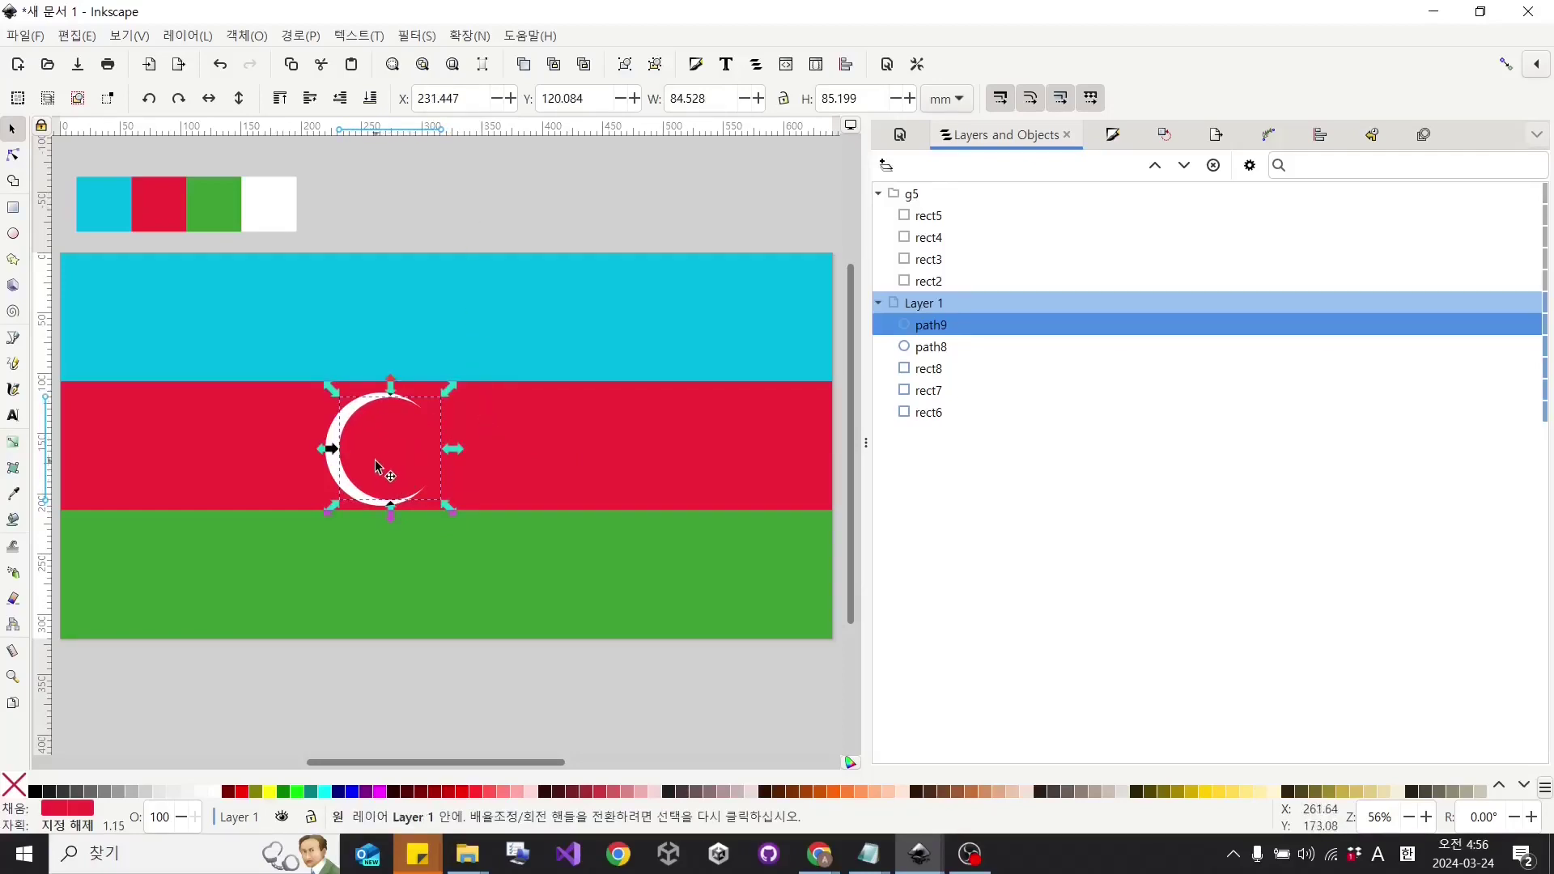
{"action": "key", "text": "Escape"}
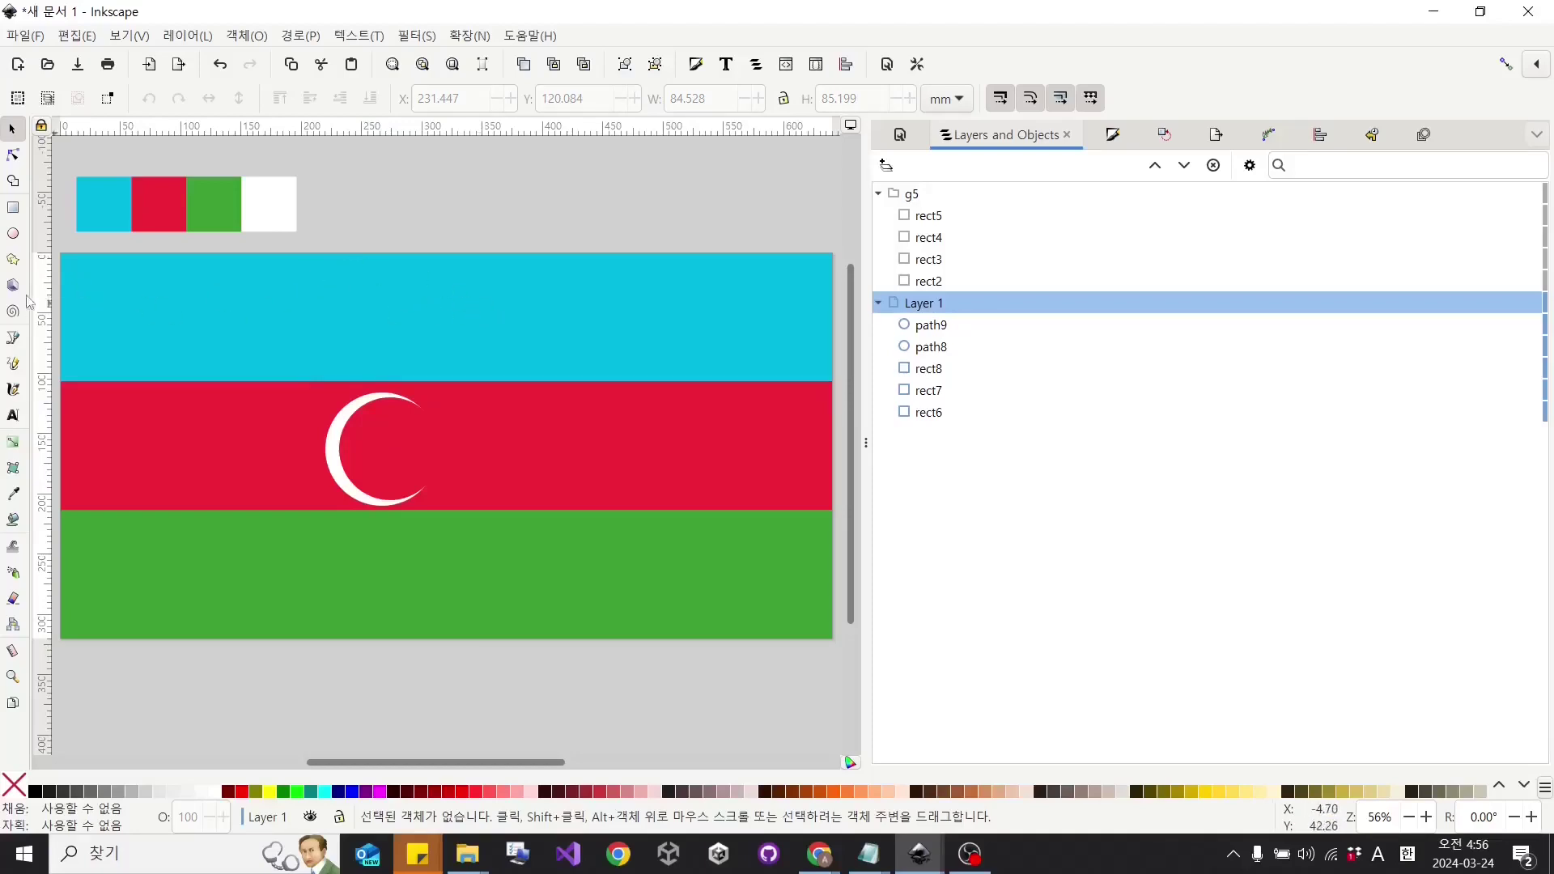
Draw an eight-pointed star about 55 mm across to the right of the crescent, in the white swatch's colour.
{"action": "left_click", "coordinate": [13, 260]}
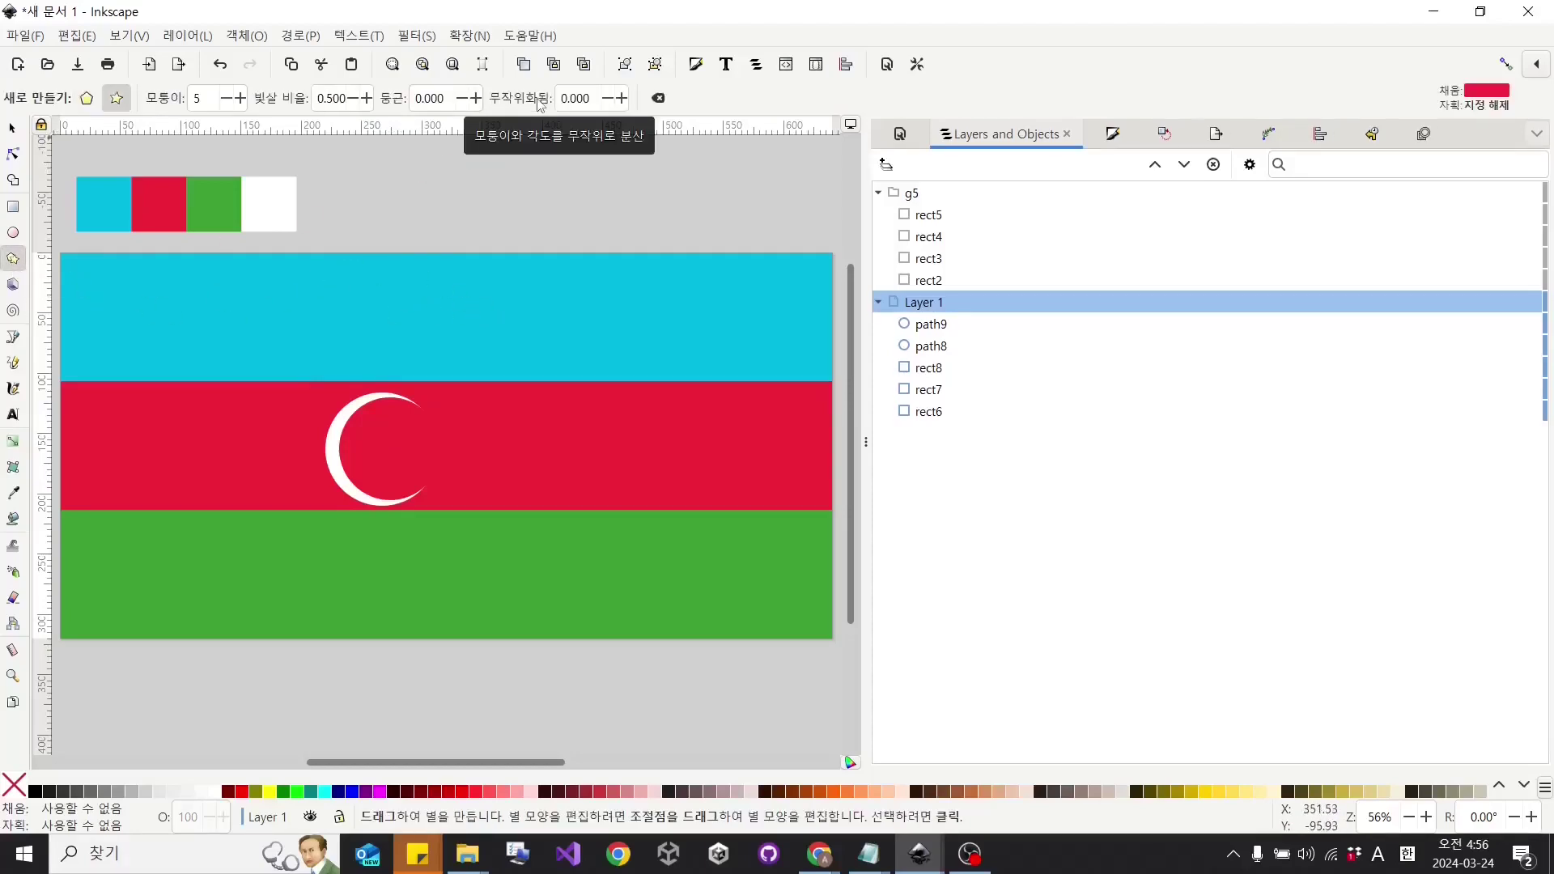
{"action": "double_click", "coordinate": [216, 100]}
{"action": "type", "text": "8"}
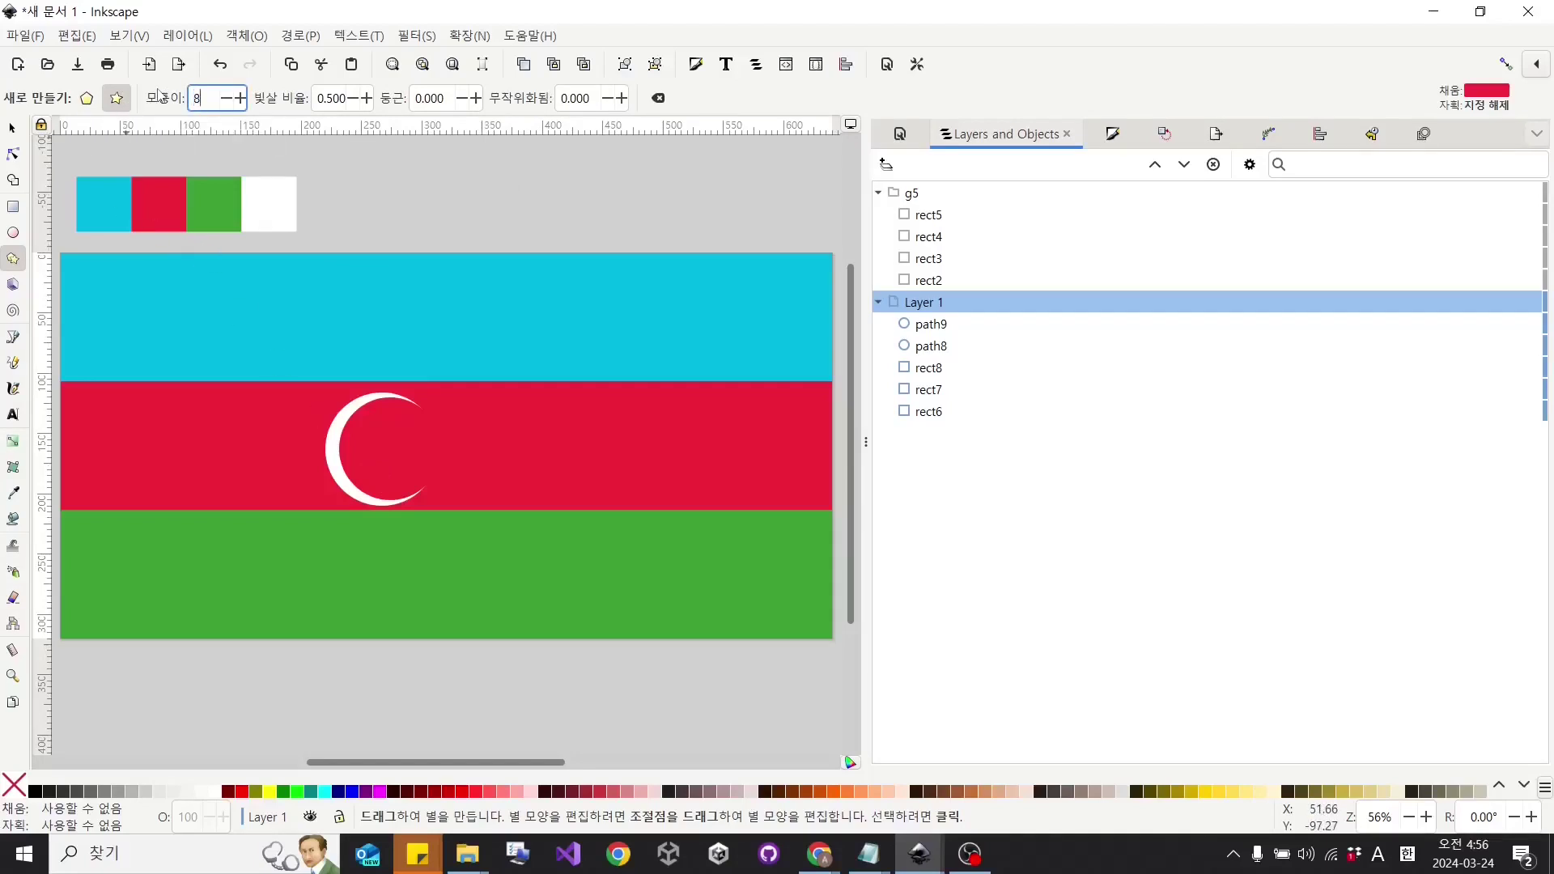
{"action": "type", "text": "d"}
{"action": "left_click", "coordinate": [284, 202]}
{"action": "left_click_drag", "start_coordinate": [442, 463], "coordinate": [445, 451]}
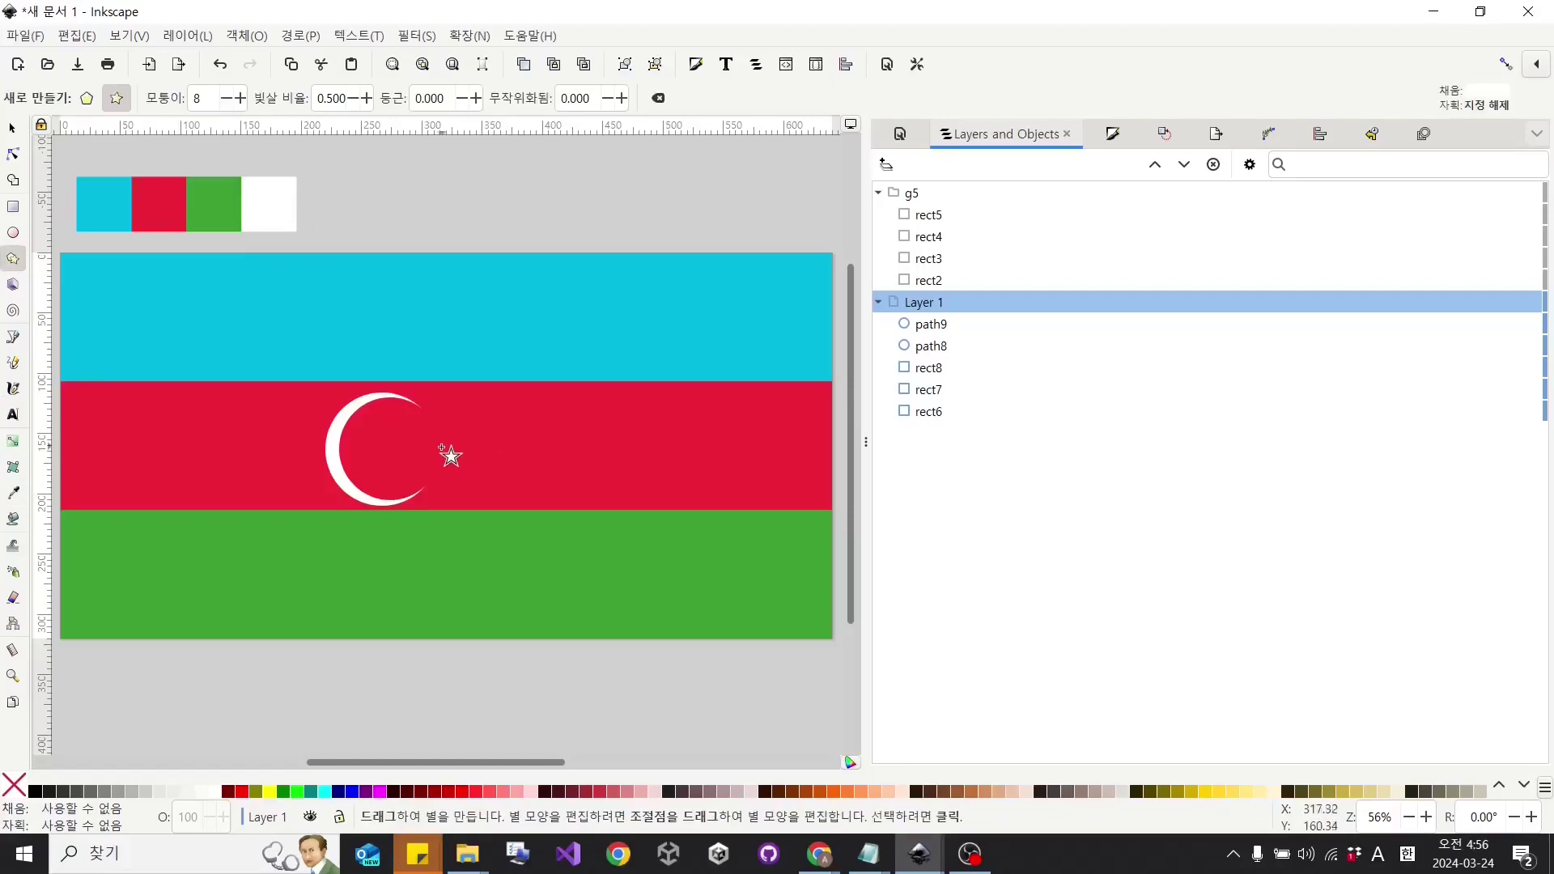
{"action": "key", "text": "ctrl"}
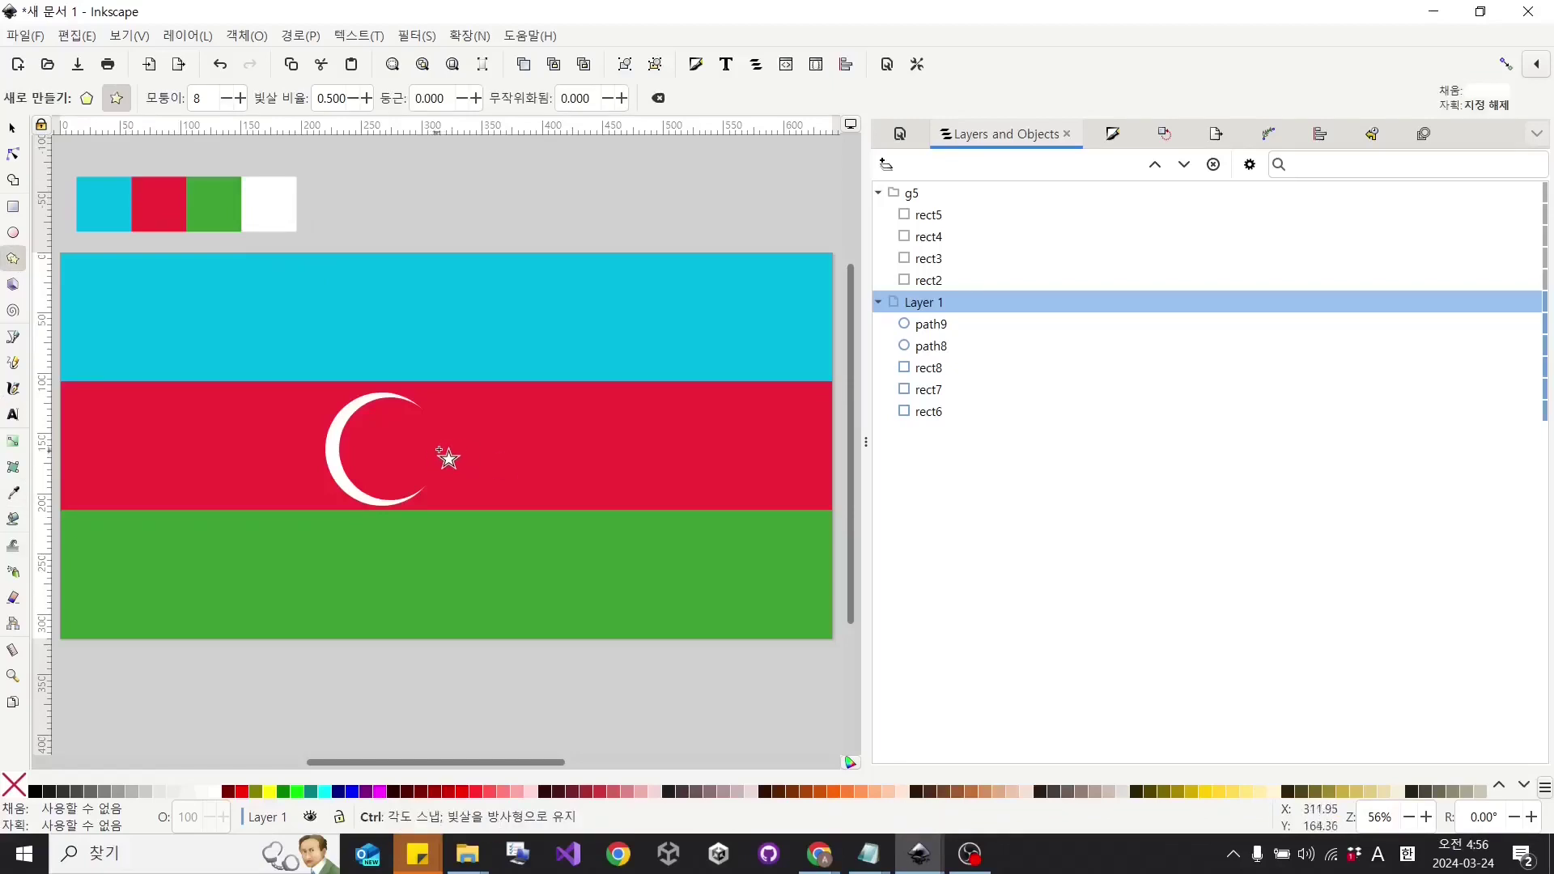
{"action": "left_click_drag", "start_coordinate": [443, 450], "coordinate": [483, 458]}
{"action": "key", "text": "s"}
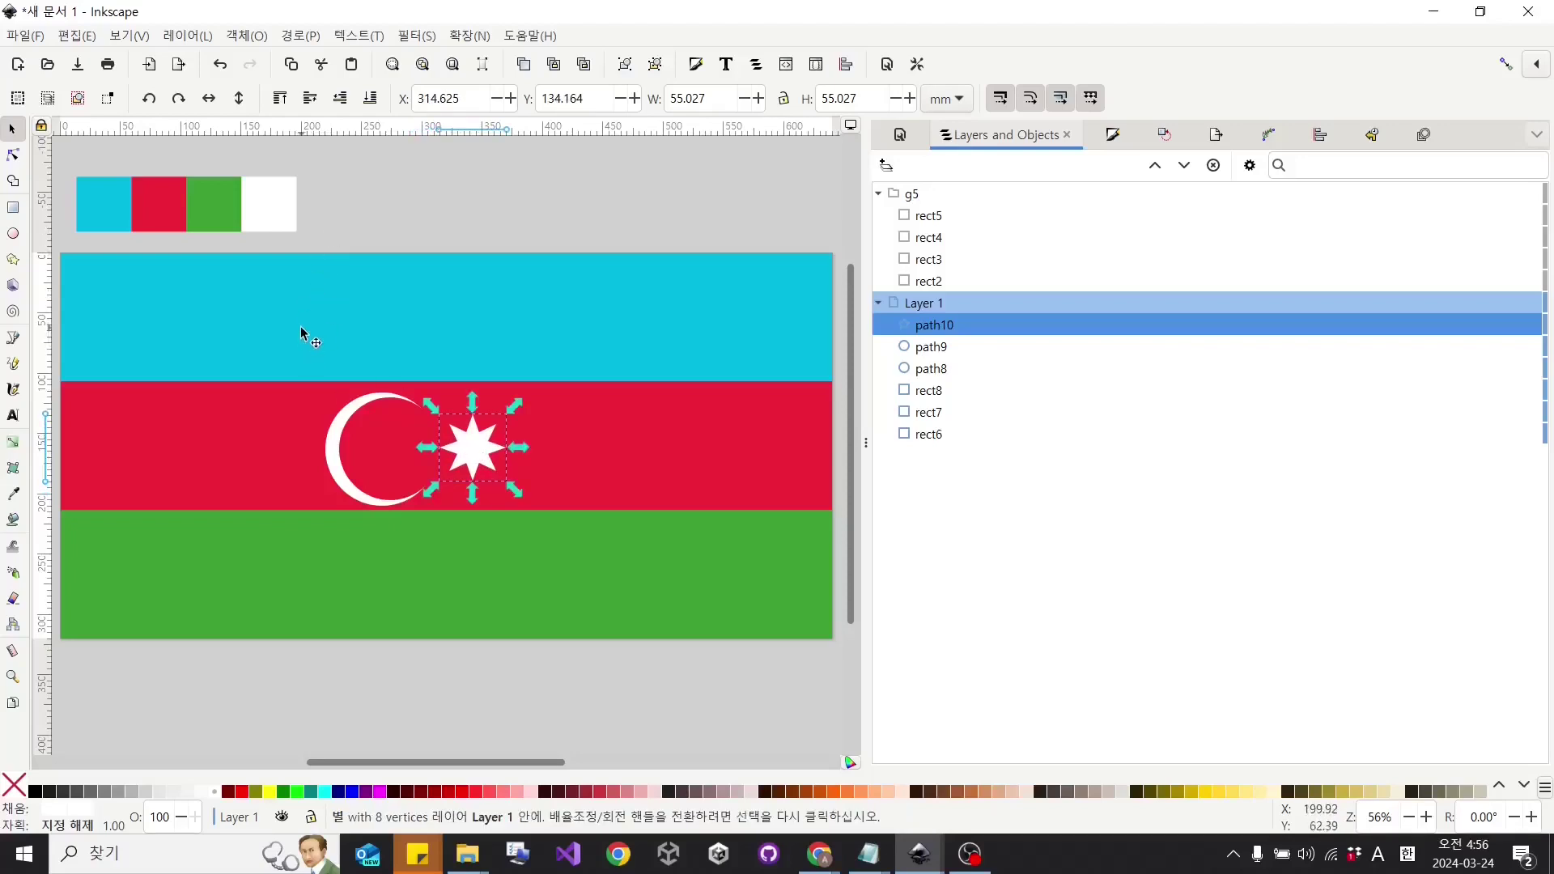
Move the crescent's white and red circles together toward the star, and clear the selection.
{"action": "left_click", "coordinate": [311, 245]}
{"action": "left_click", "coordinate": [312, 279]}
{"action": "left_click", "coordinate": [333, 447]}
{"action": "left_click", "coordinate": [386, 453], "text": "shift"}
{"action": "left_click_drag", "start_coordinate": [385, 453], "coordinate": [415, 453]}
{"action": "left_click", "coordinate": [408, 184]}
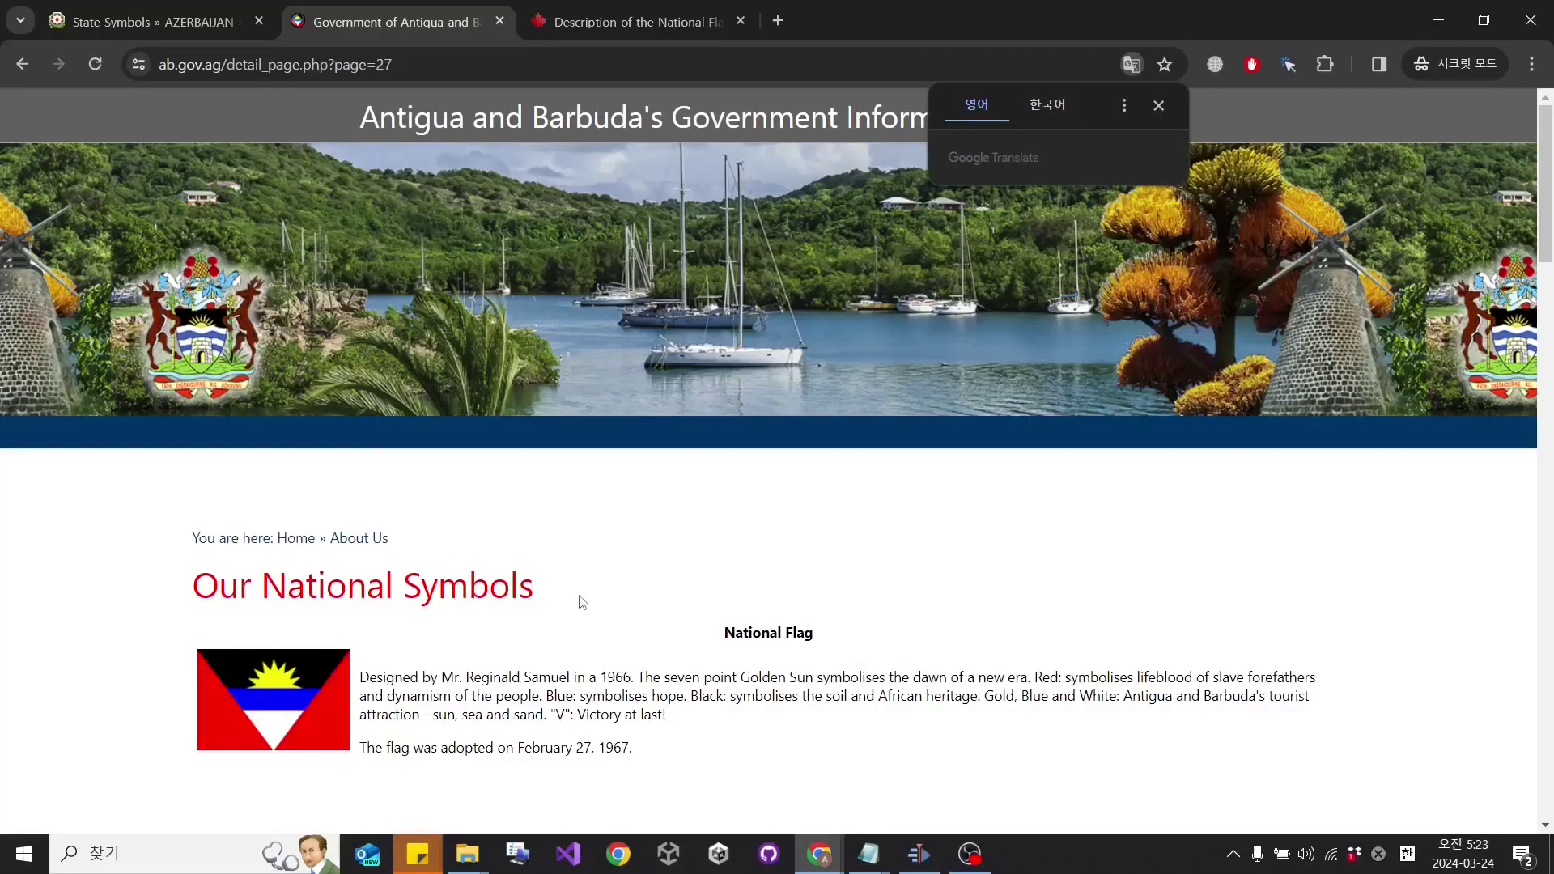
Read the national flag description on the Antigua and Barbuda government page in the Chrome browser.
{"action": "scroll", "coordinate": [599, 599], "scroll_direction": "down", "scroll_amount": 3}
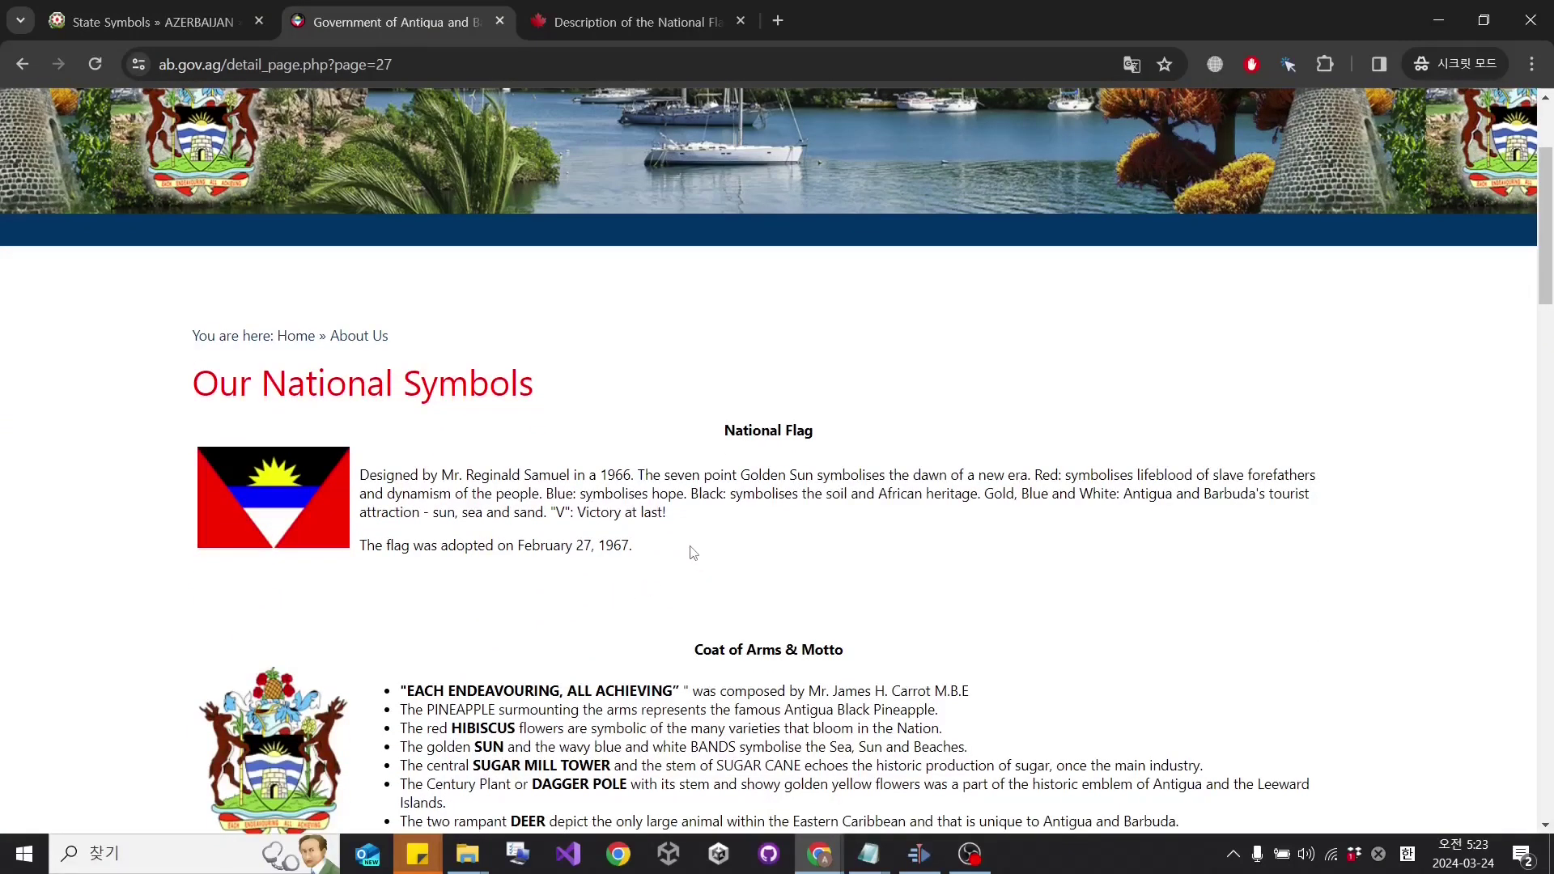
{"action": "left_click_drag", "start_coordinate": [678, 553], "coordinate": [365, 471]}
{"action": "left_click", "coordinate": [665, 547]}
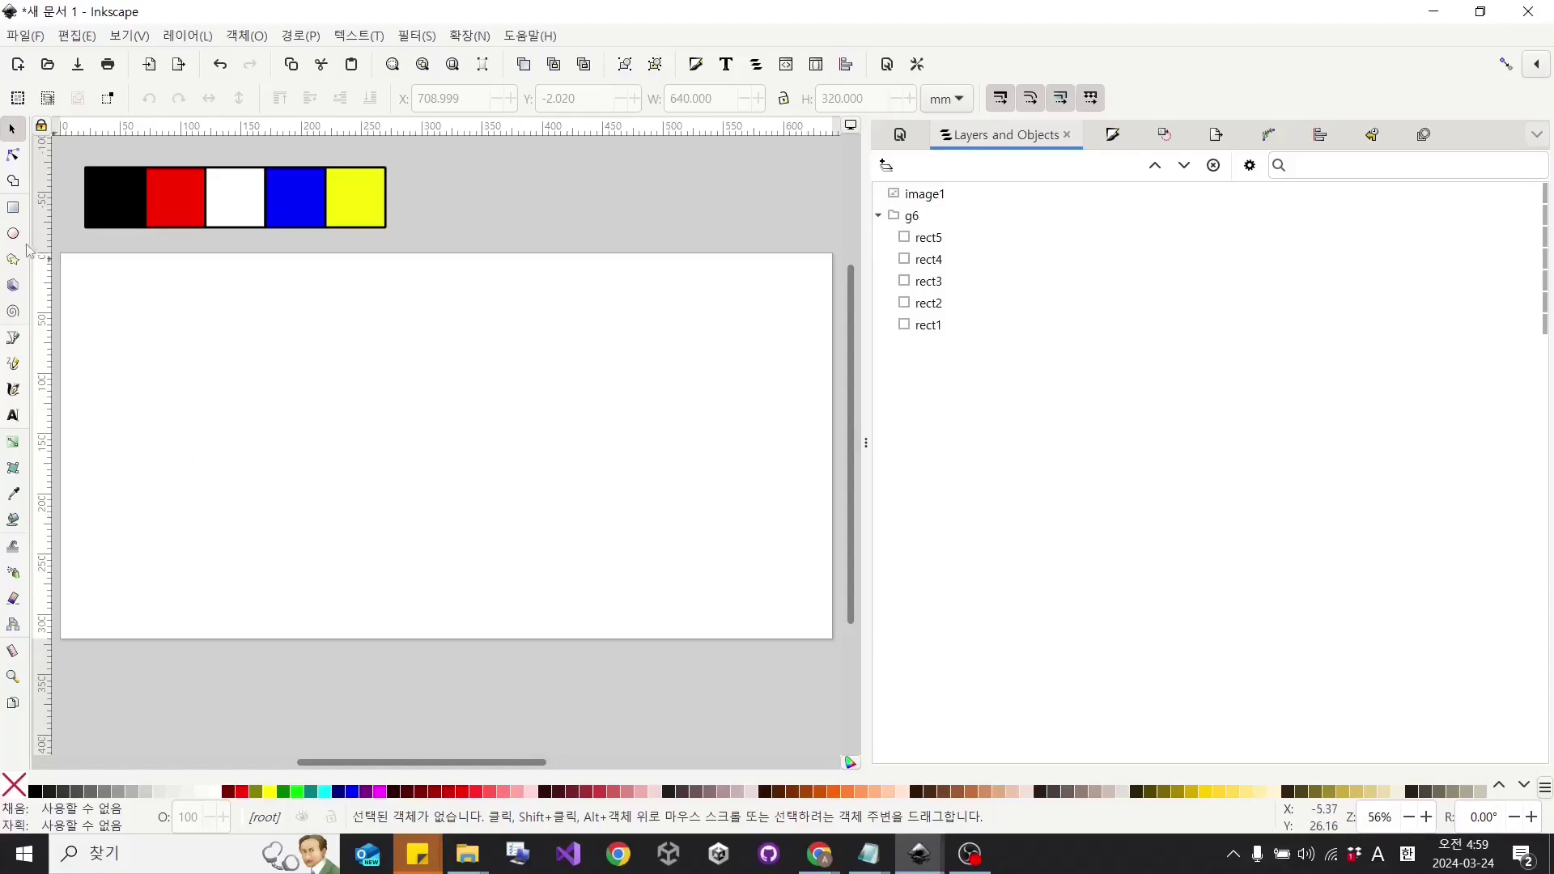
Draw a red rectangle covering the whole 640 by 320 mm page in Inkscape and lock it.
{"action": "left_click", "coordinate": [13, 207]}
{"action": "left_click_drag", "start_coordinate": [383, 393], "coordinate": [527, 489]}
{"action": "key", "text": "ctrl+z"}
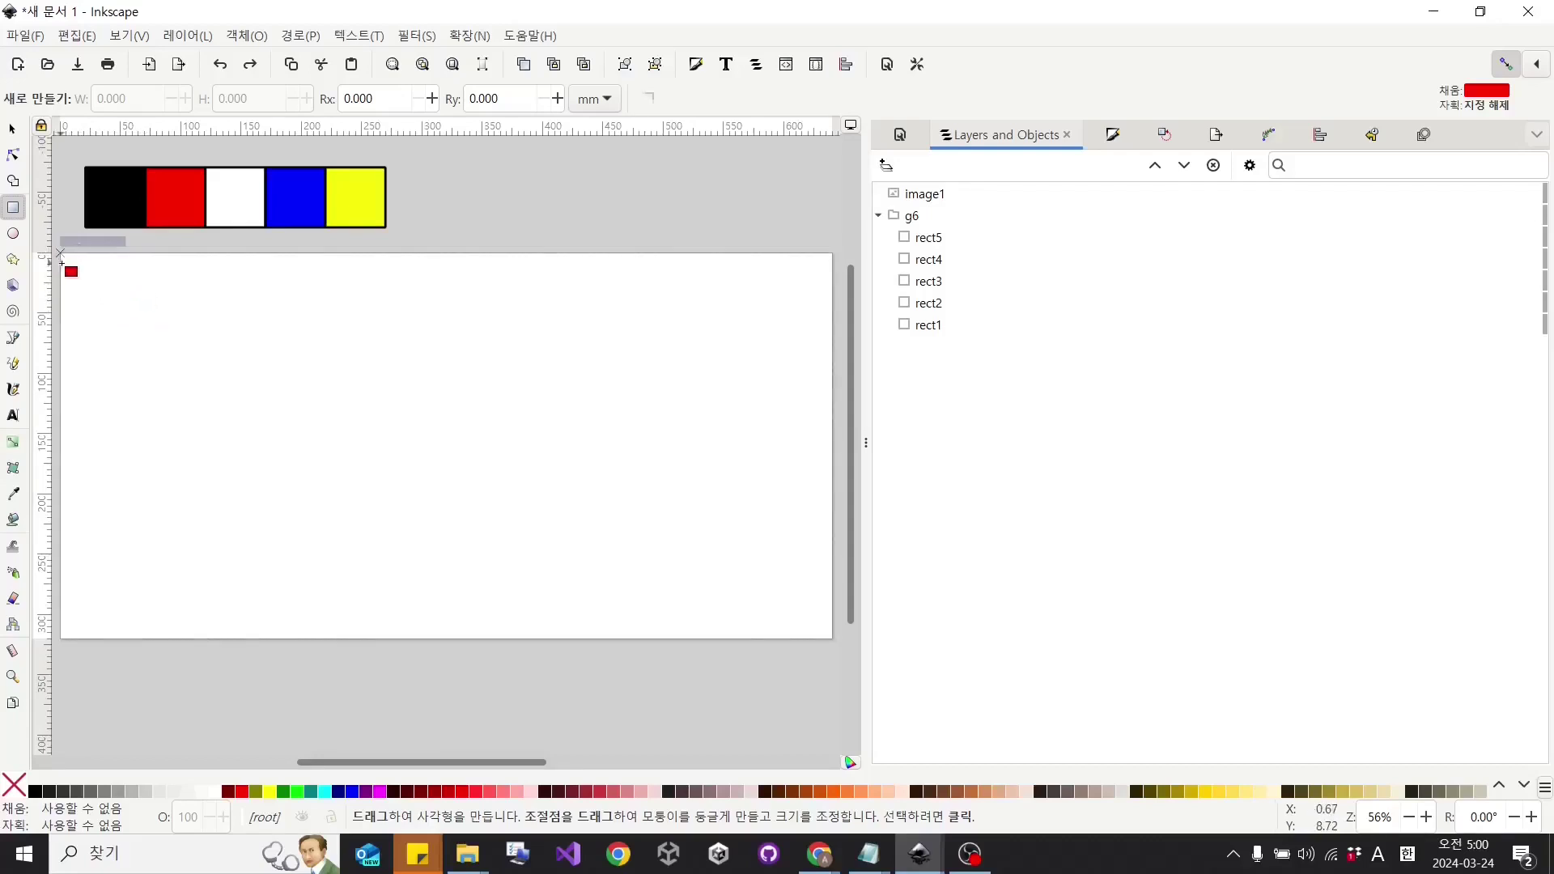
{"action": "scroll", "coordinate": [73, 267], "scroll_direction": "up", "scroll_amount": 2}
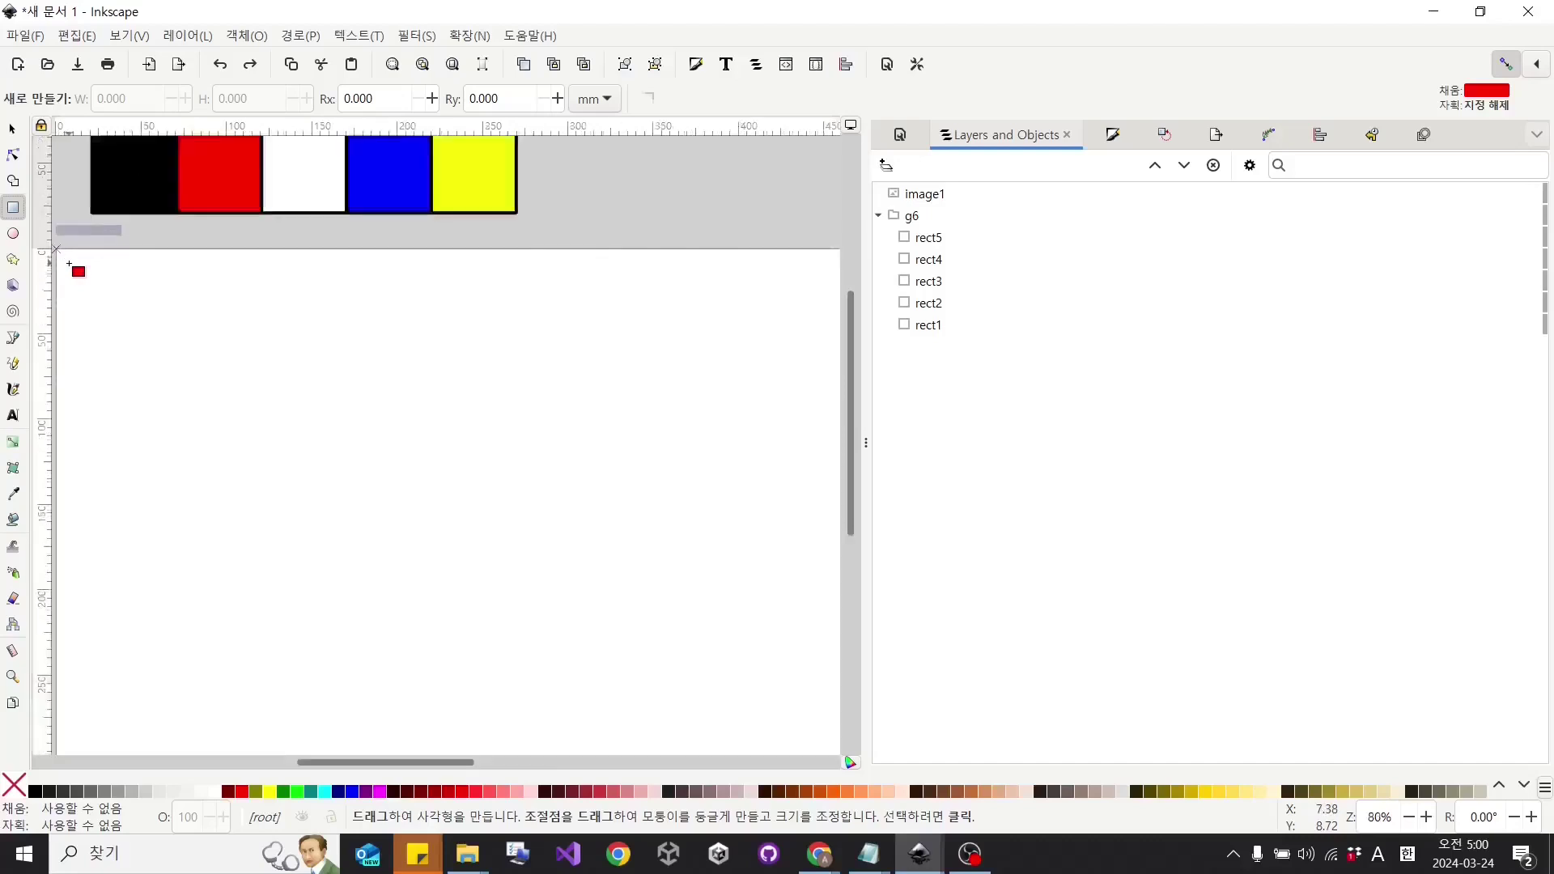
{"action": "scroll", "coordinate": [167, 307], "scroll_direction": "up", "scroll_amount": 1}
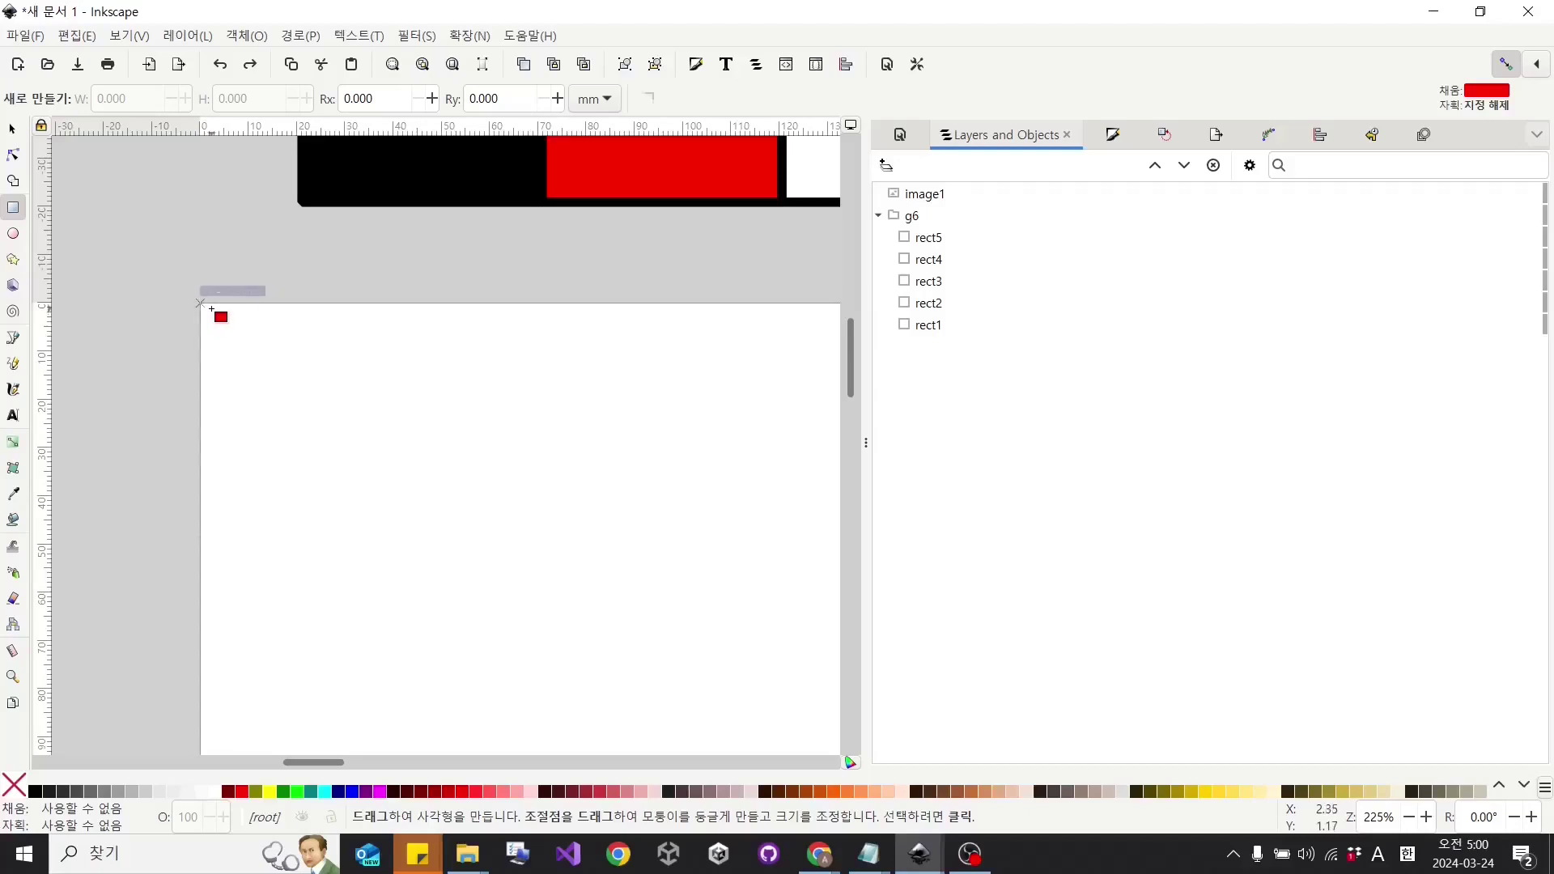
{"action": "key", "text": "5"}
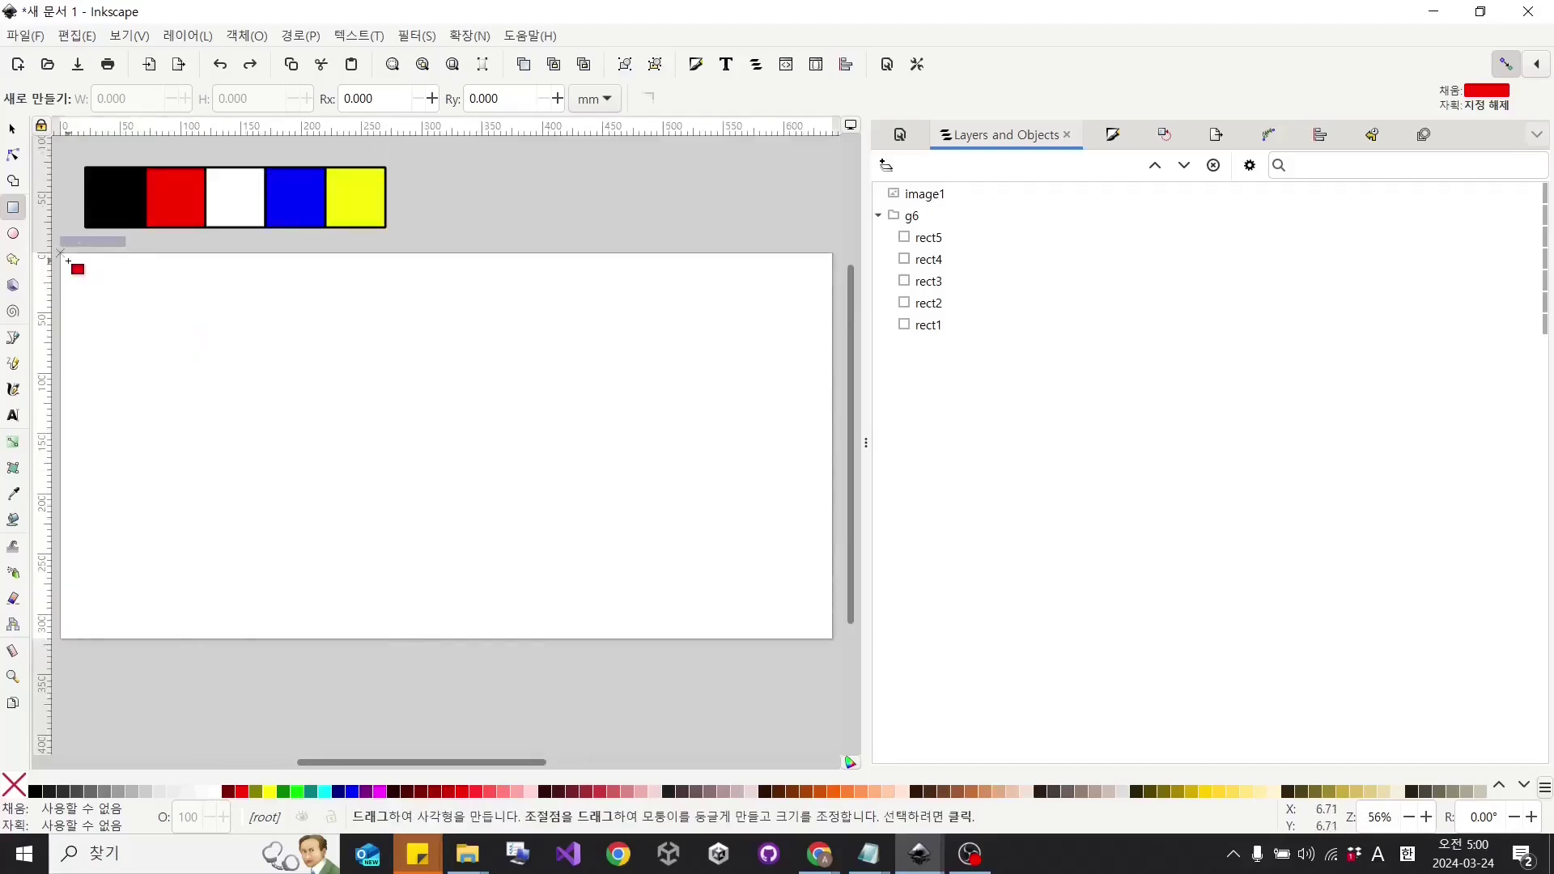
{"action": "left_click_drag", "start_coordinate": [68, 262], "coordinate": [832, 645]}
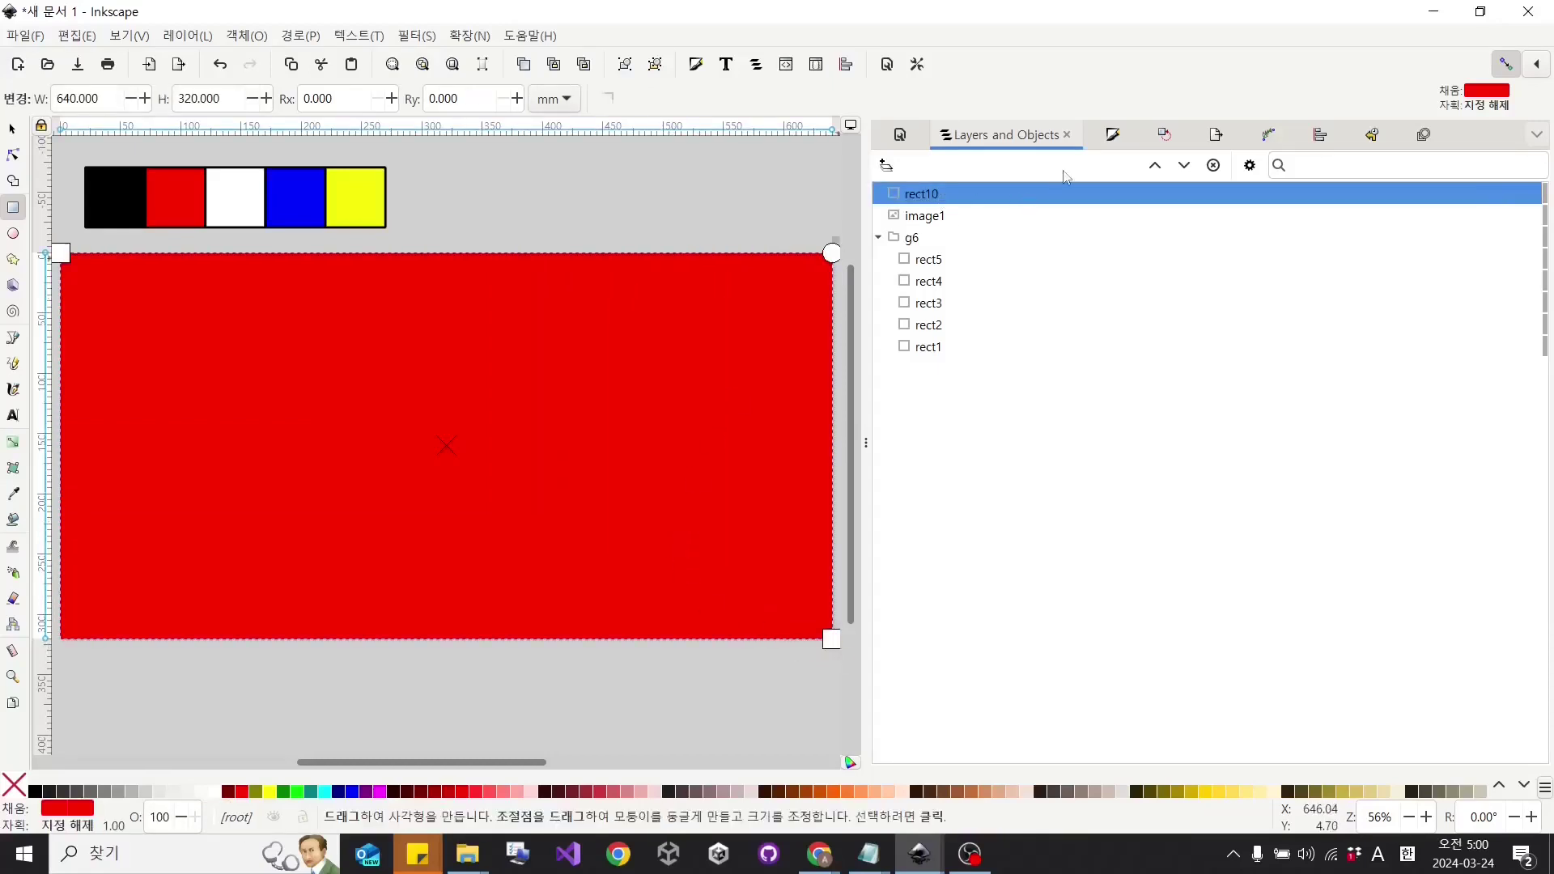
{"action": "key", "text": "s"}
{"action": "left_click", "coordinate": [647, 212]}
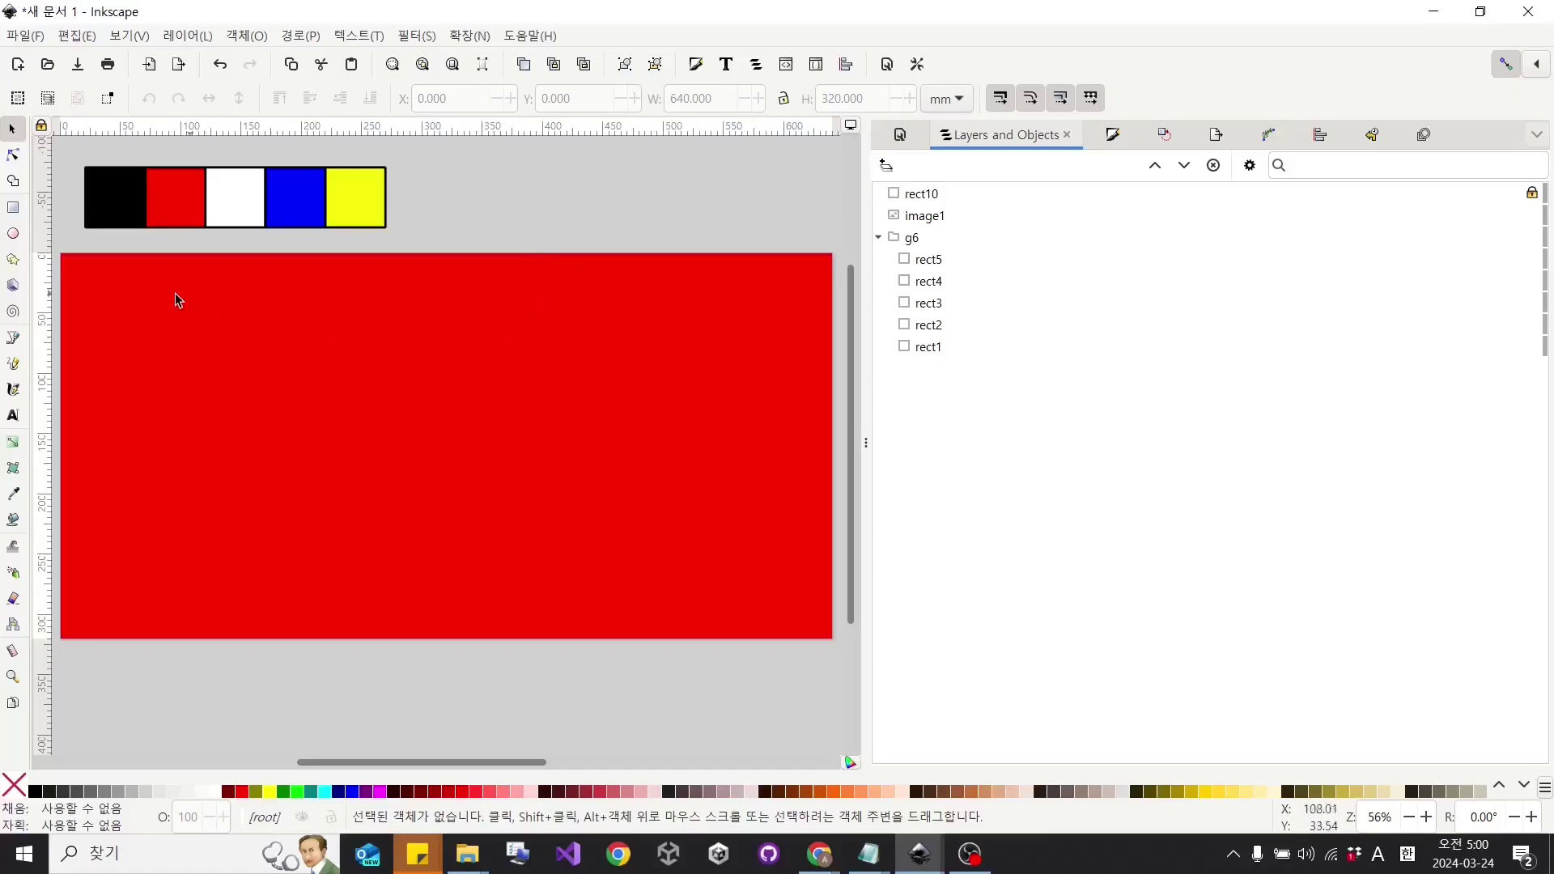
Draw a regular polygon with 3 corners, about 67 by 60 mm, above the page.
{"action": "left_click", "coordinate": [13, 260]}
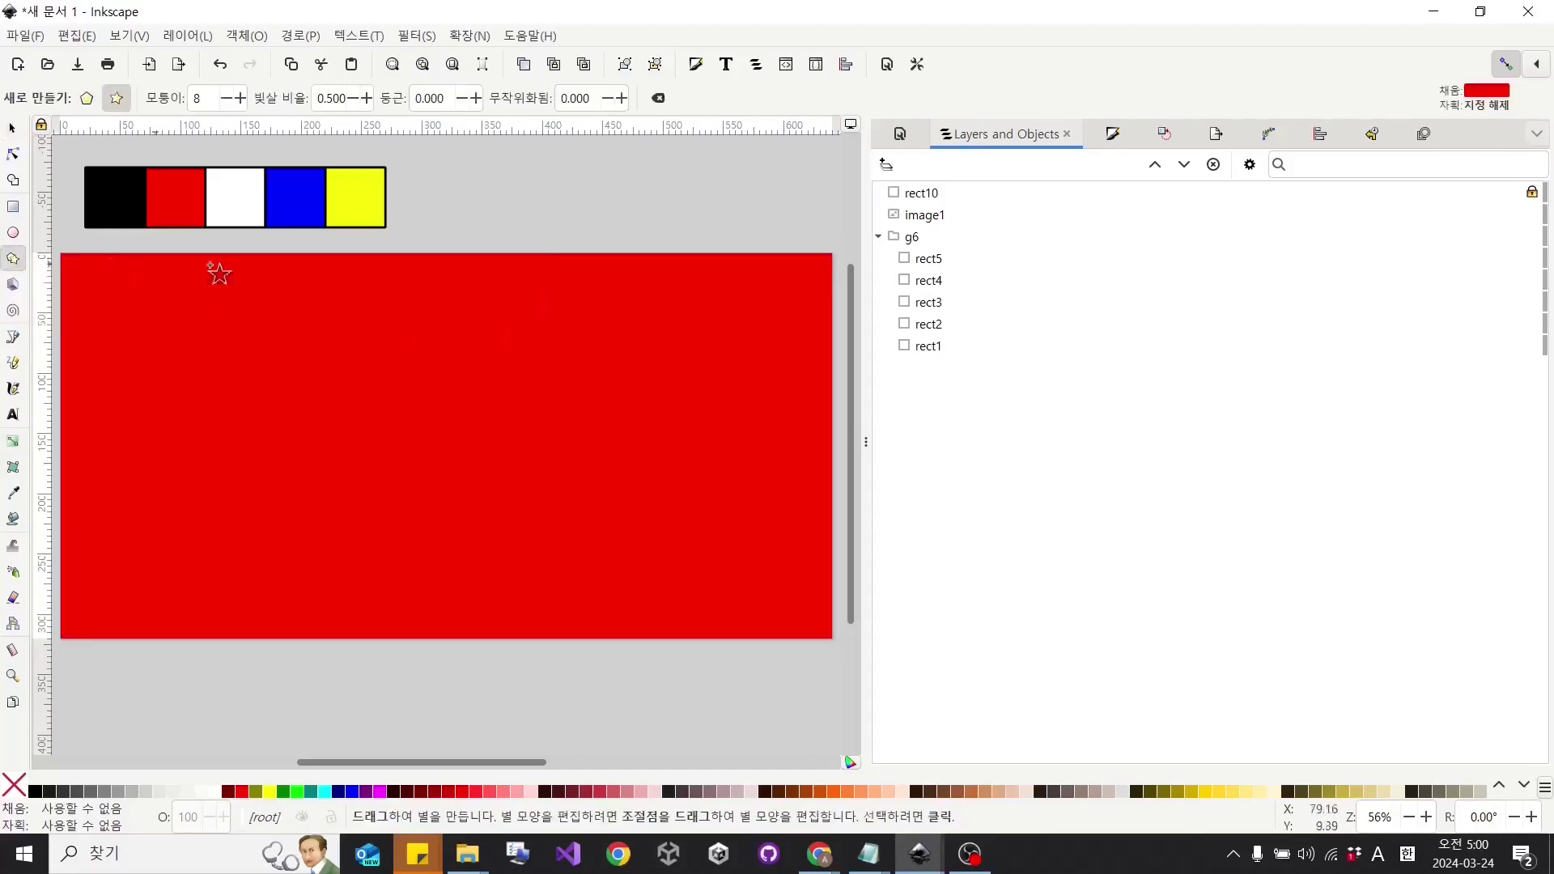
{"action": "left_click", "coordinate": [87, 99]}
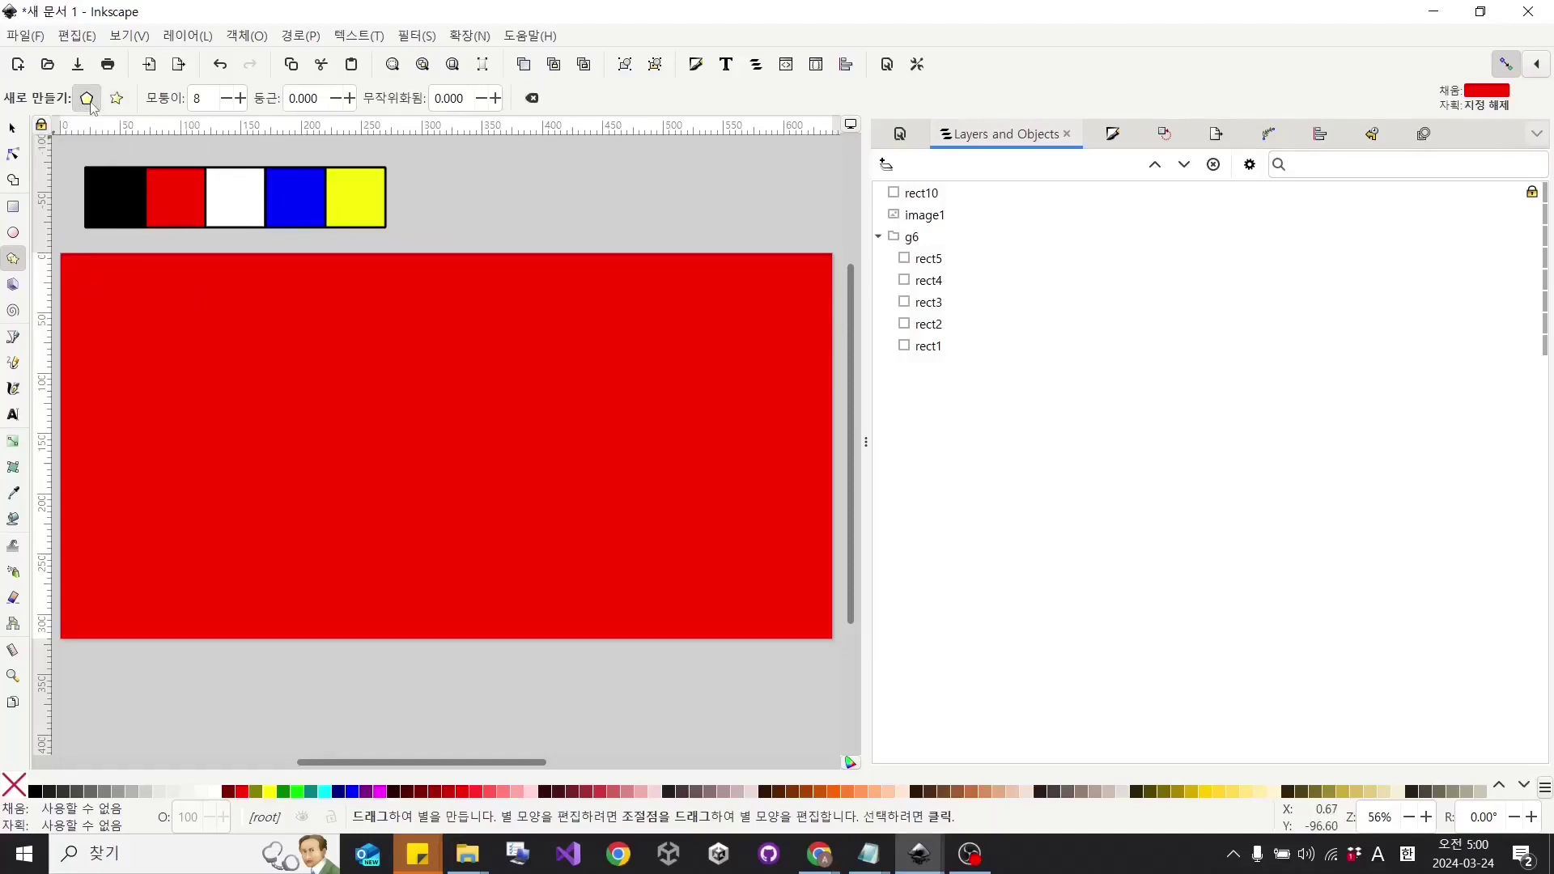
{"action": "double_click", "coordinate": [217, 98]}
{"action": "type", "text": "3"}
{"action": "left_click_drag", "start_coordinate": [496, 197], "coordinate": [534, 221]}
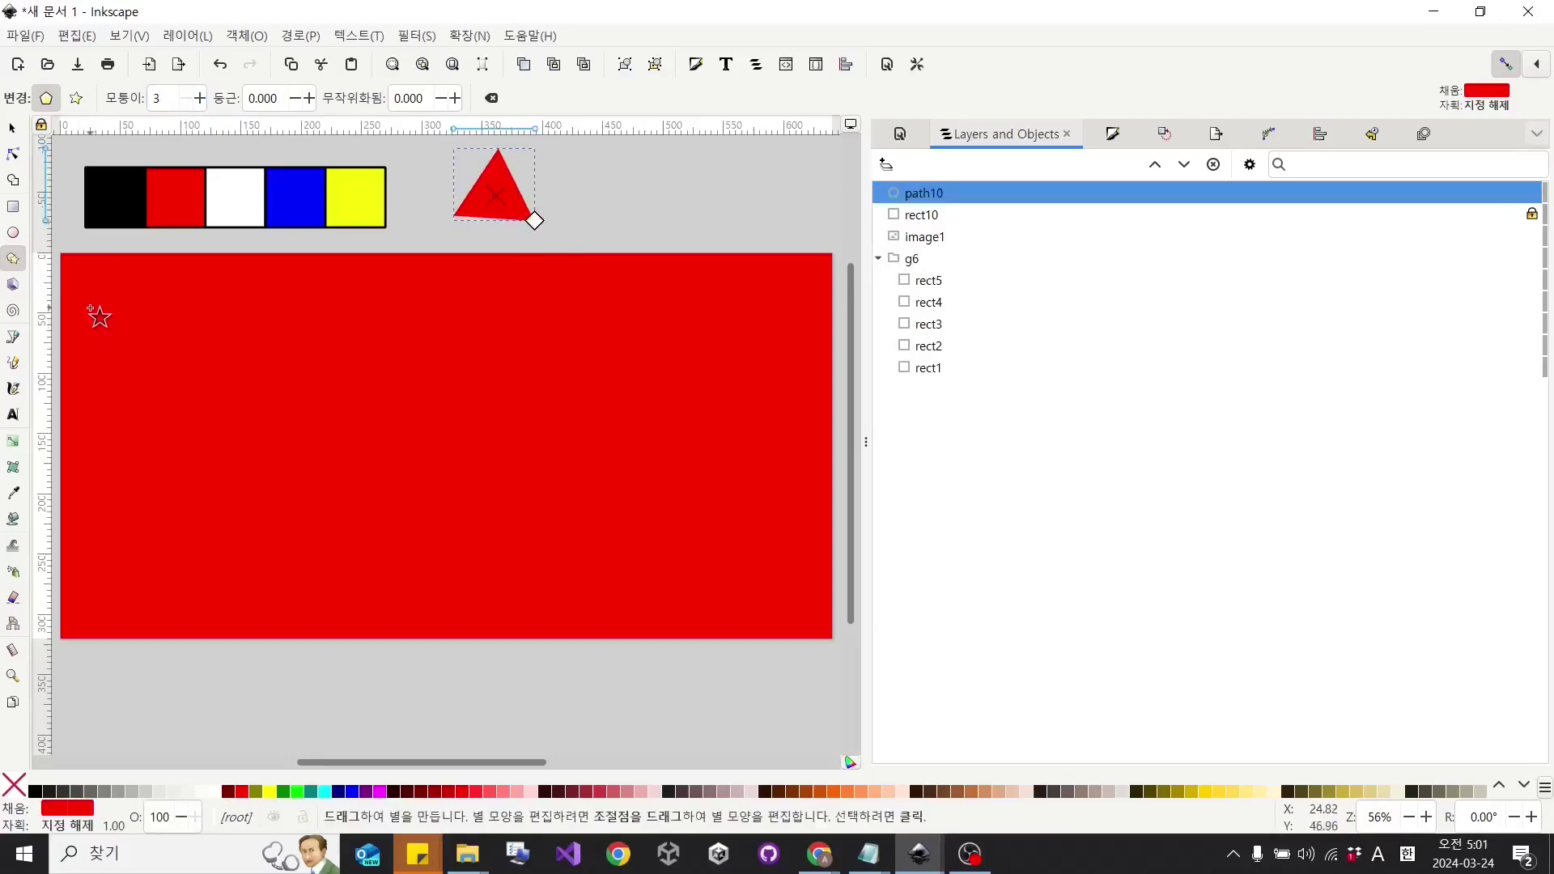
Fill the triangle with the black swatch's colour, and delete the triangle.
{"action": "key", "text": "d"}
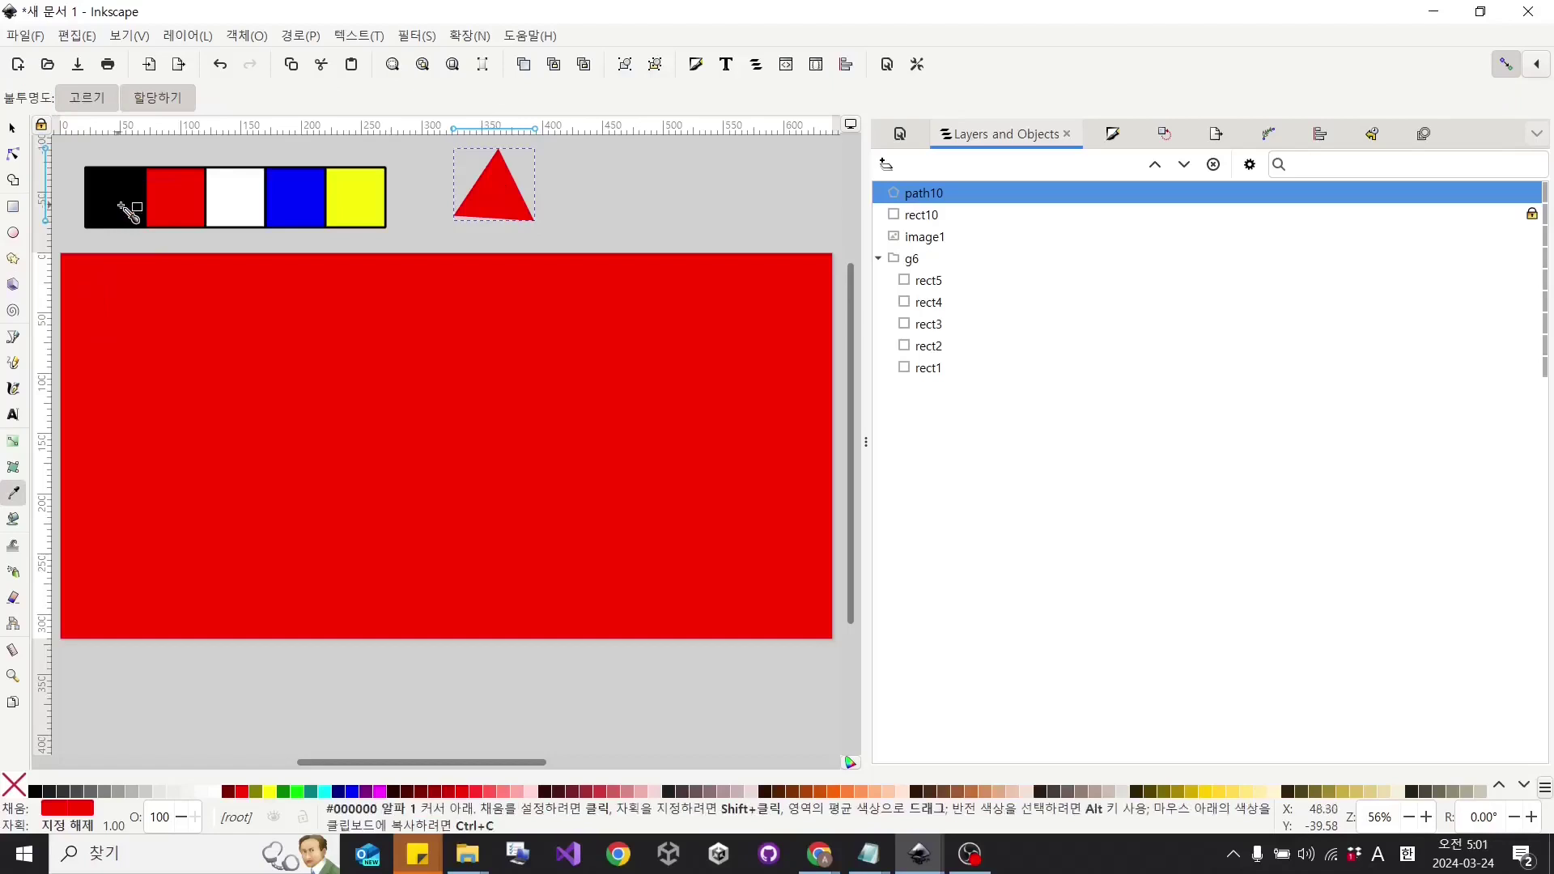
{"action": "left_click", "coordinate": [129, 217]}
{"action": "key", "text": "s"}
{"action": "key", "text": "Delete"}
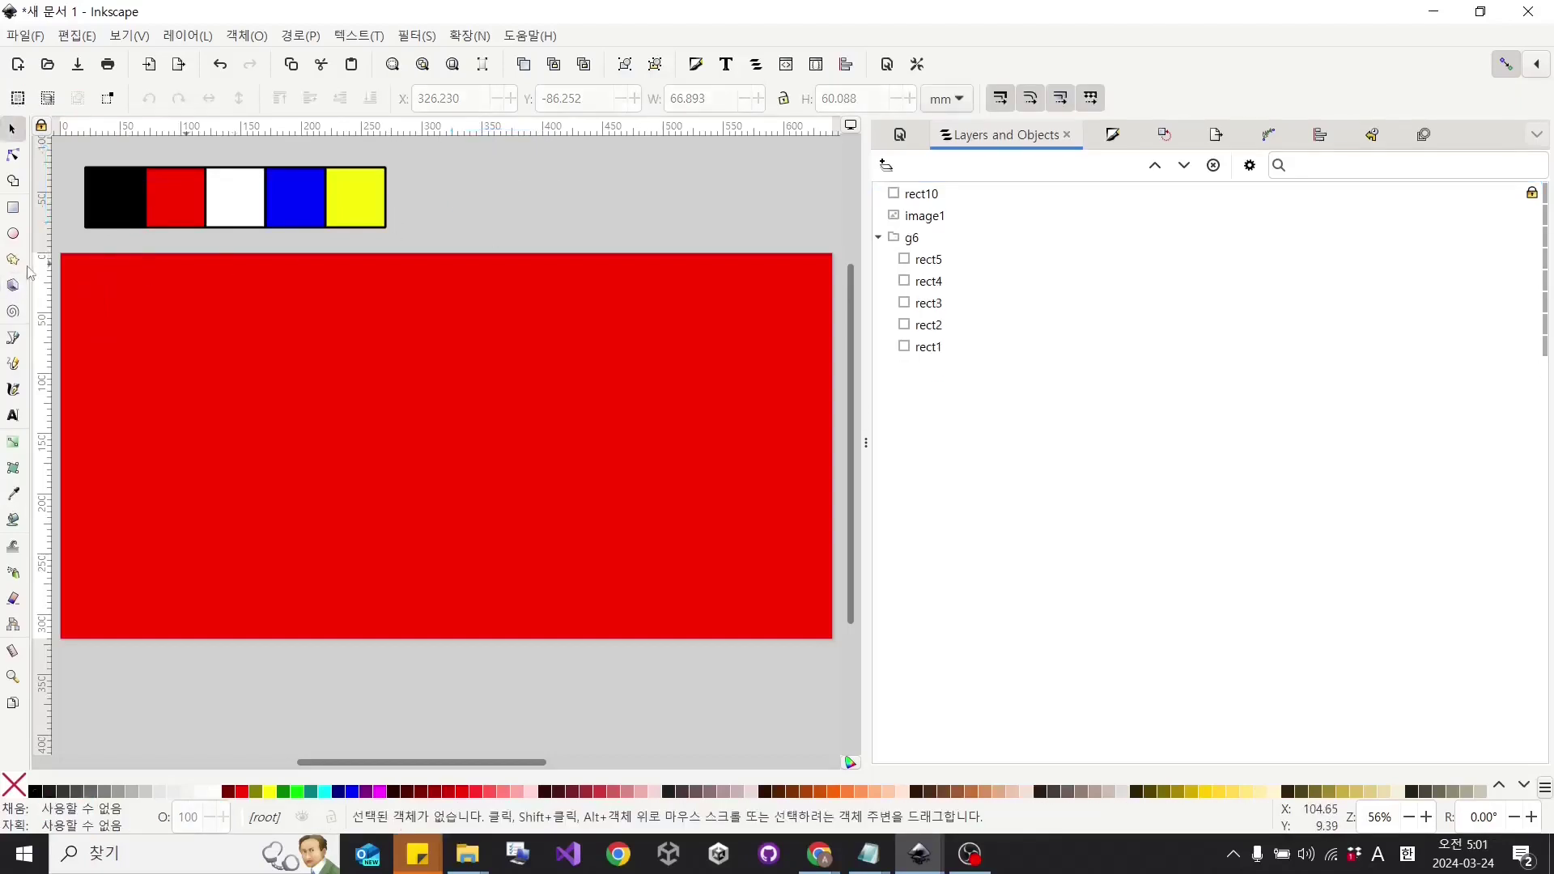
{"action": "left_click", "coordinate": [12, 259]}
{"action": "left_click_drag", "start_coordinate": [226, 408], "coordinate": [290, 474]}
{"action": "left_click_drag", "start_coordinate": [416, 387], "coordinate": [491, 472]}
{"action": "key", "text": "ctrl+z"}
{"action": "key", "text": "ctrl+z"}
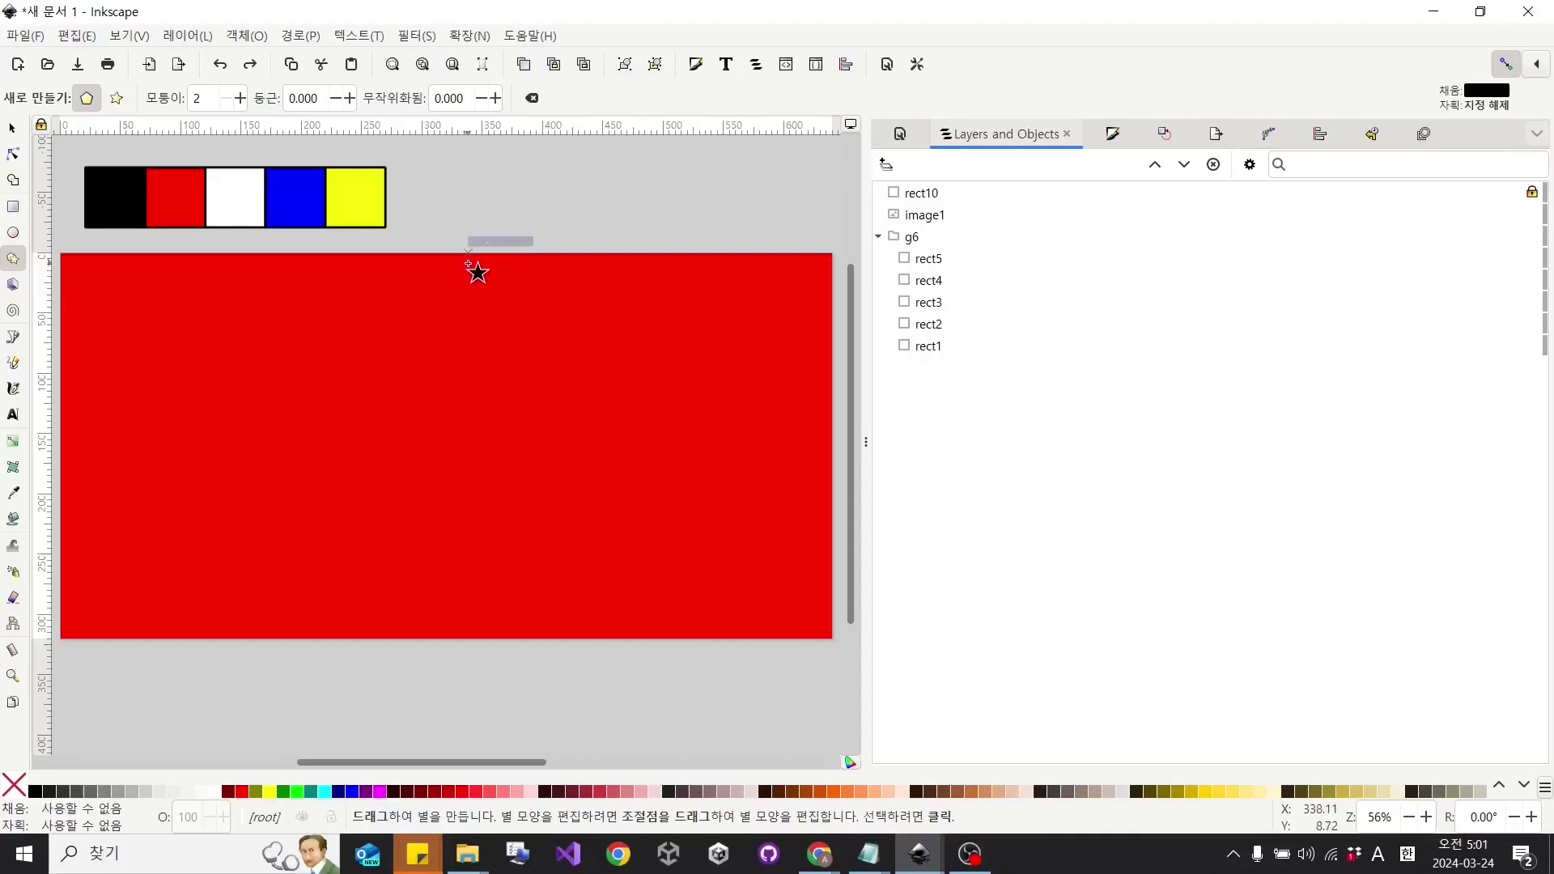
Draw a black downward-pointing triangle about 554 by 480 mm, centred on the page's top edge with its tip on the bottom edge.
{"action": "scroll", "coordinate": [457, 271], "scroll_direction": "up", "scroll_amount": 1}
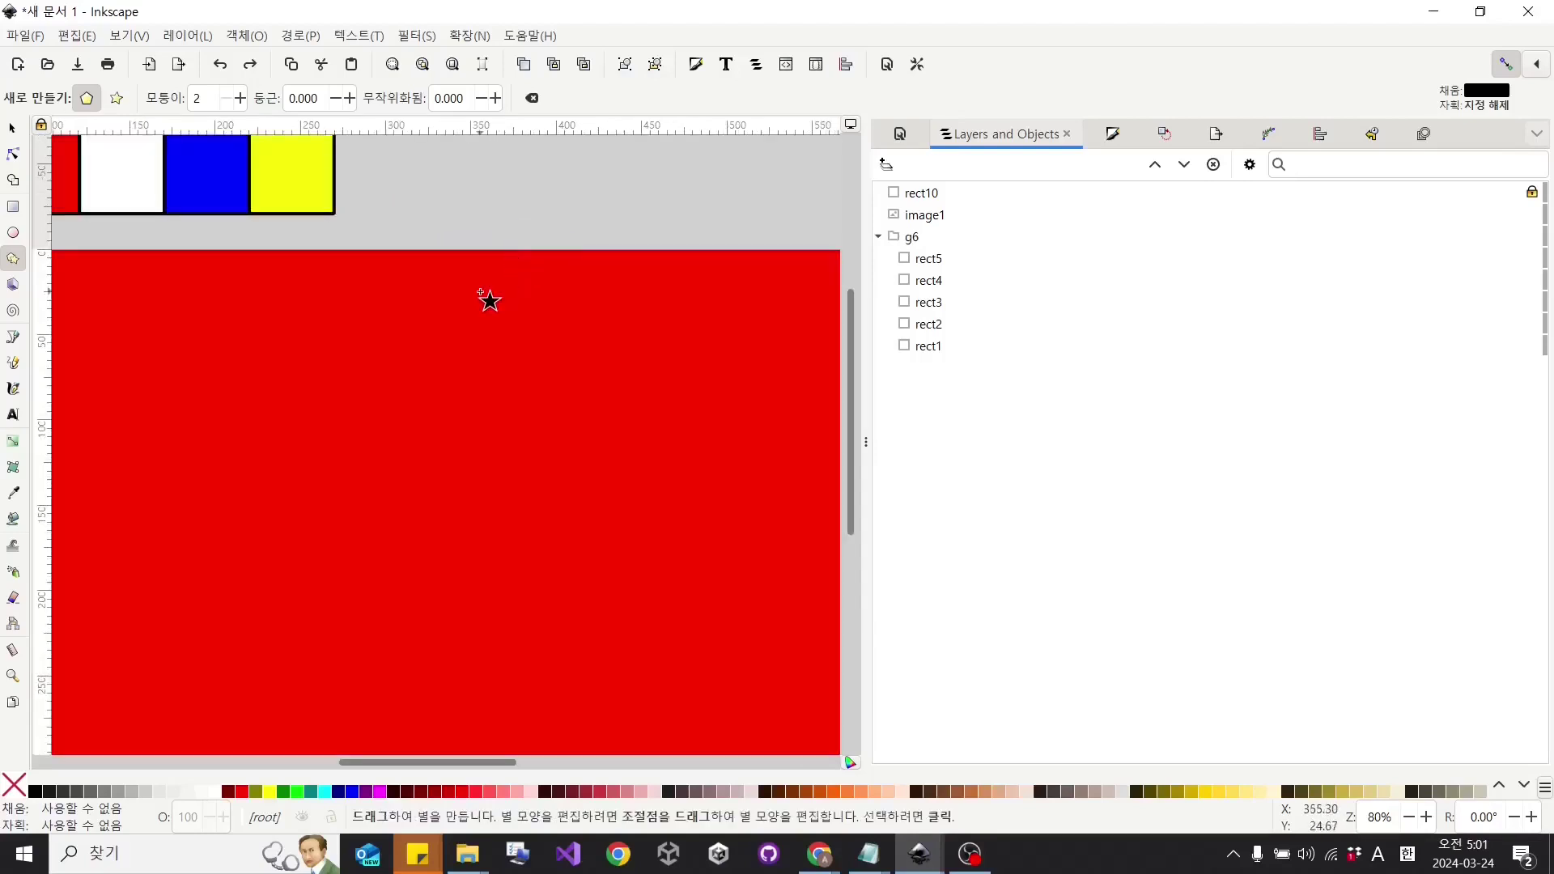
{"action": "scroll", "coordinate": [485, 297], "scroll_direction": "up", "scroll_amount": 4}
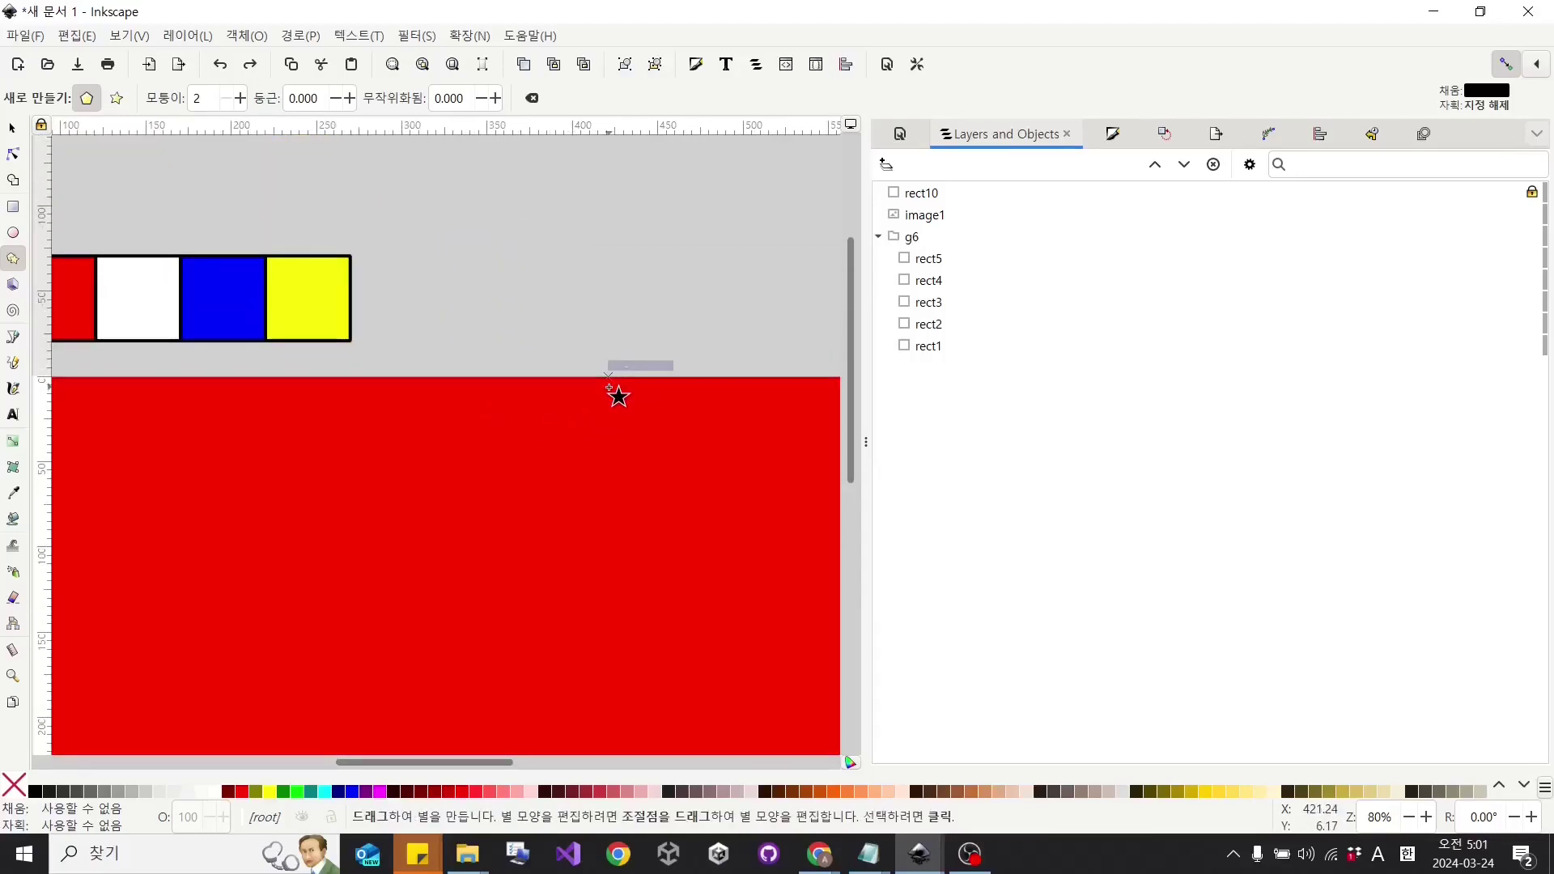
{"action": "scroll", "coordinate": [618, 392], "scroll_direction": "up", "scroll_amount": 1}
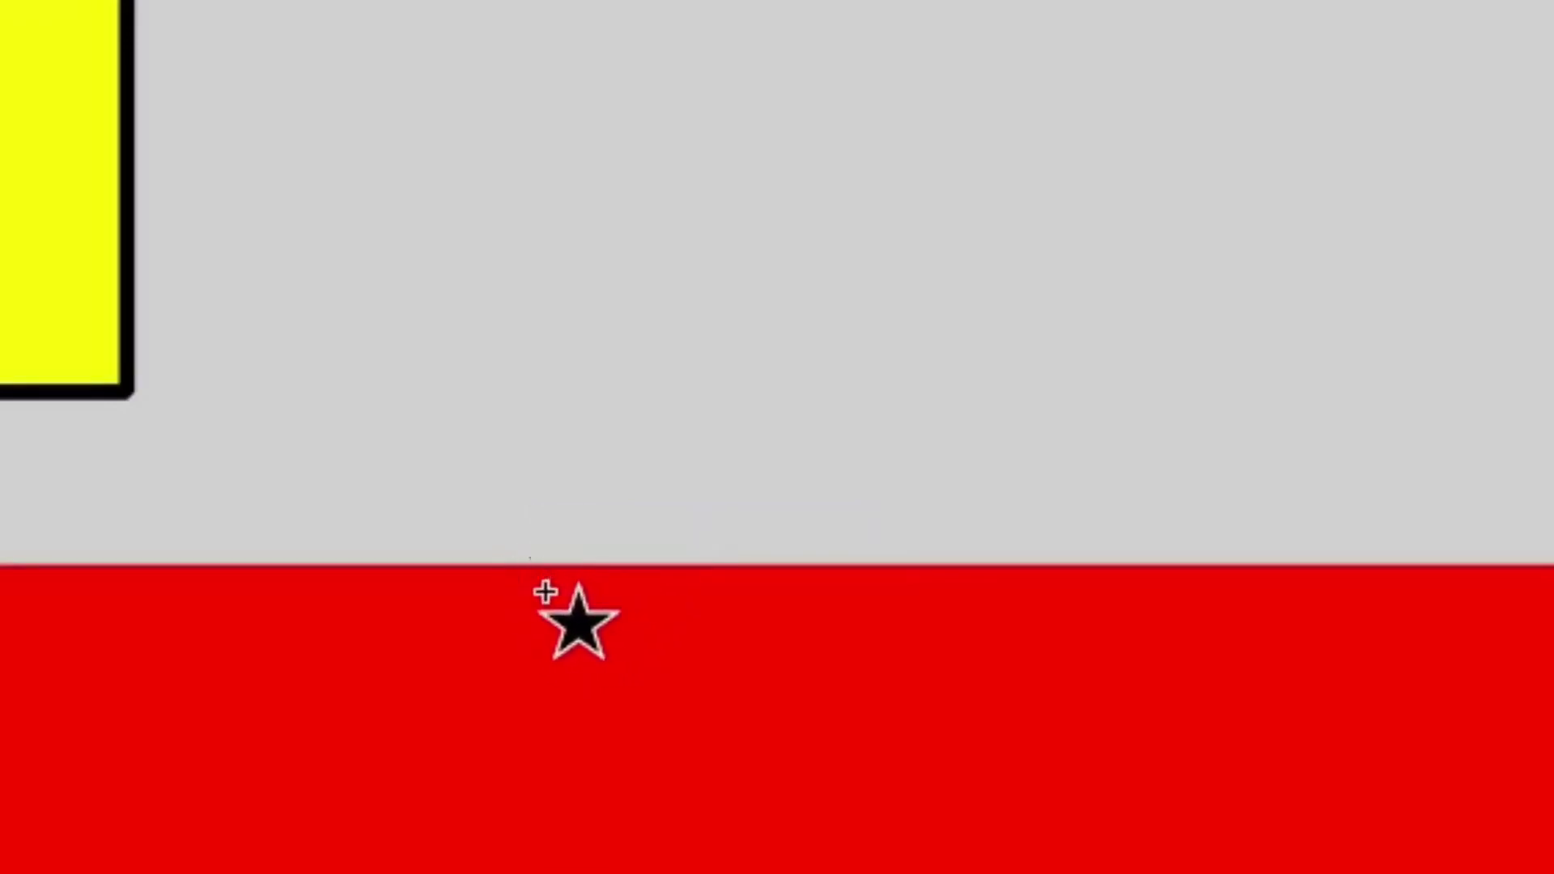
{"action": "scroll", "coordinate": [518, 589], "scroll_direction": "down", "scroll_amount": 3}
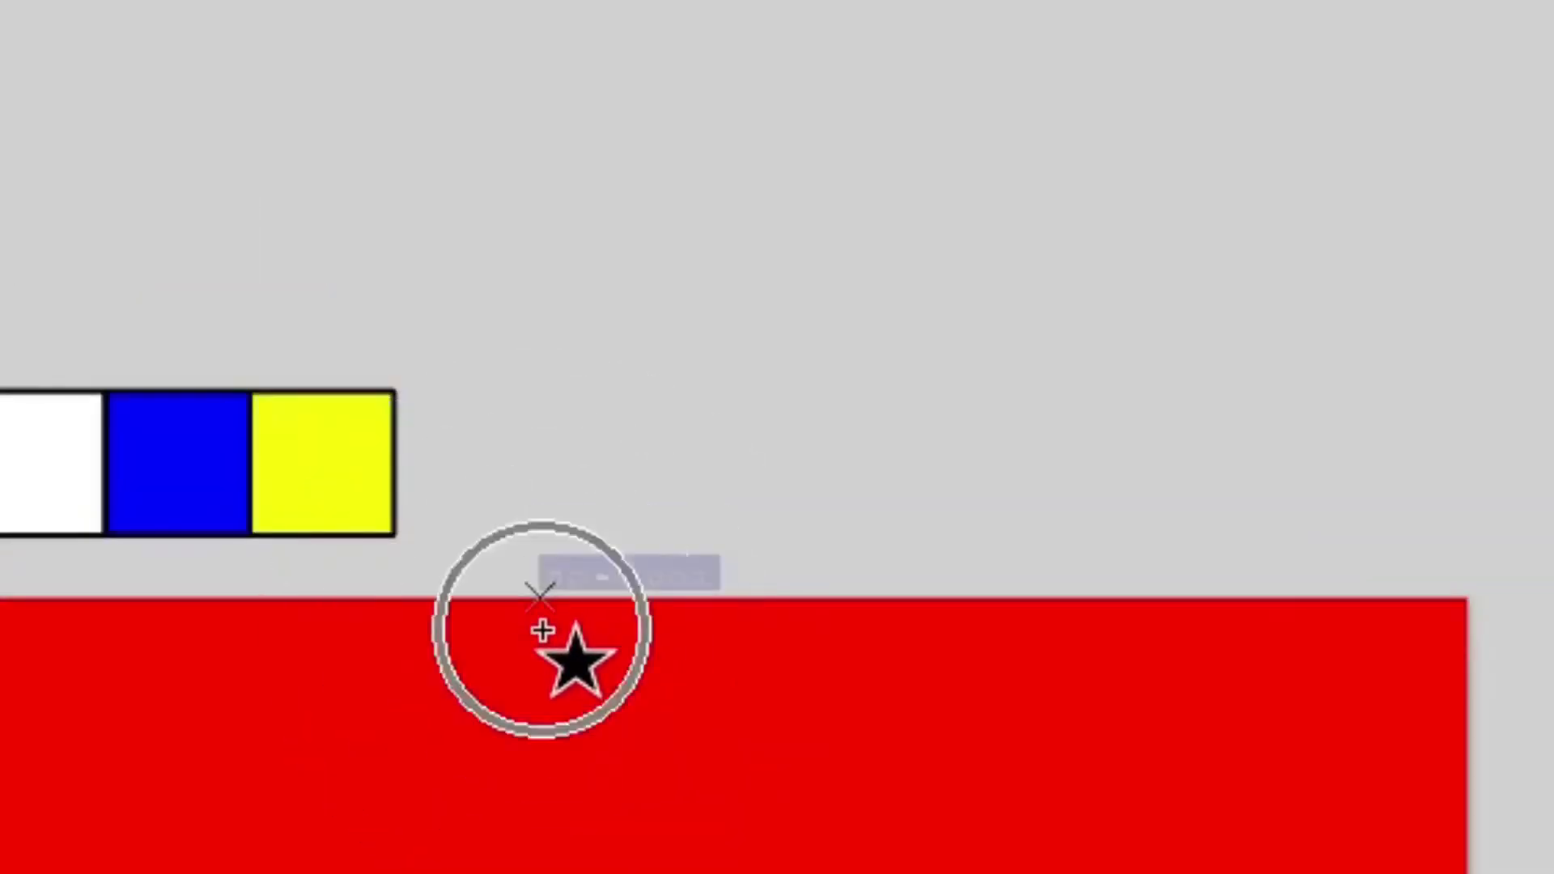
{"action": "key", "text": "5"}
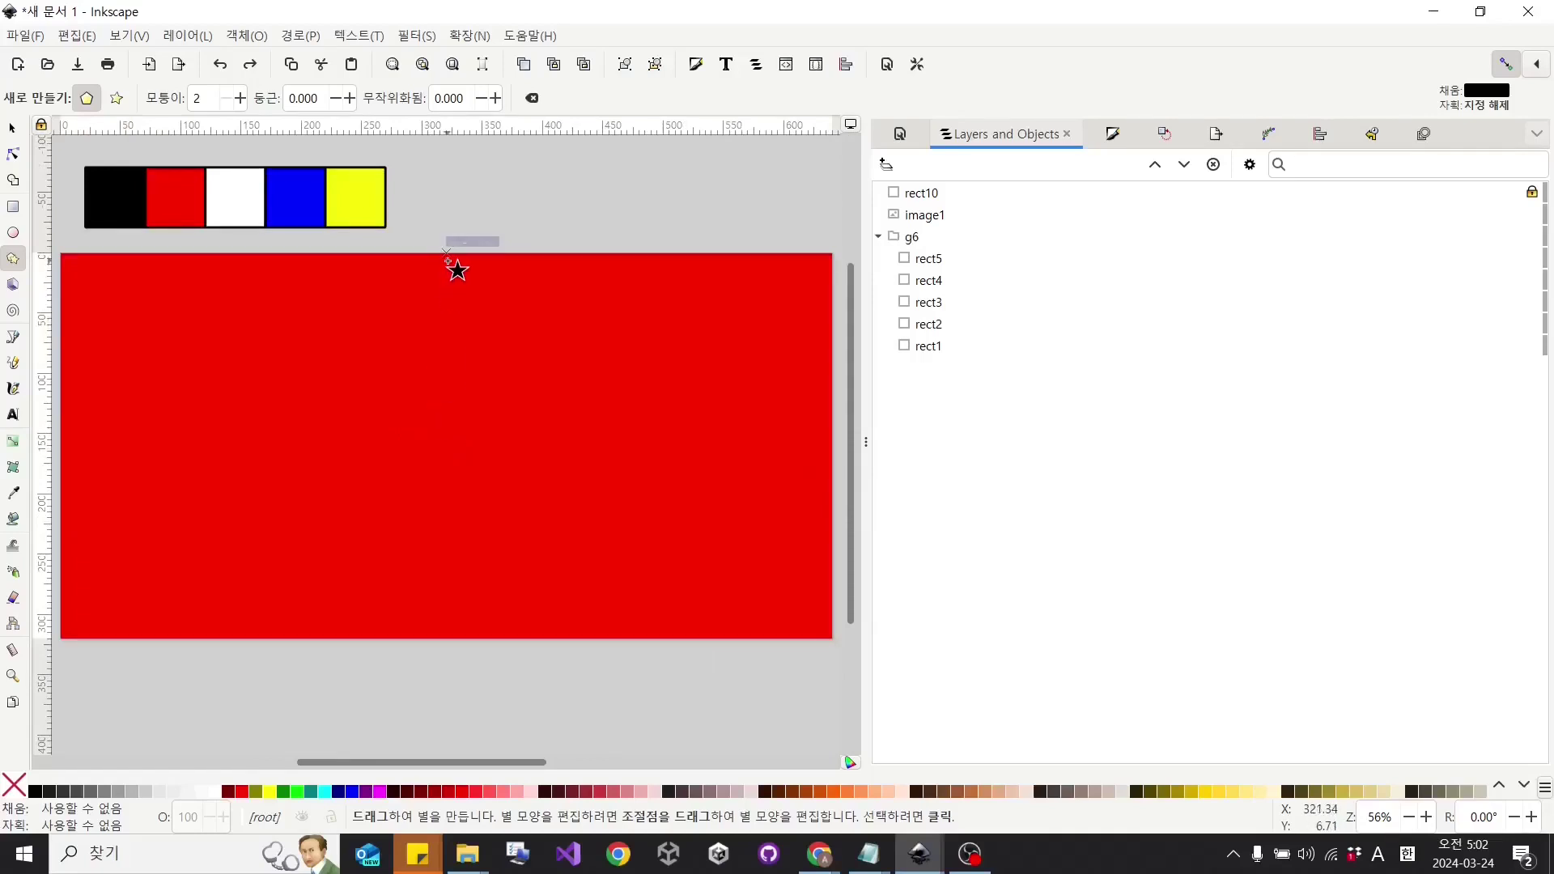
{"action": "left_click_drag", "start_coordinate": [445, 256], "coordinate": [449, 647]}
{"action": "scroll", "coordinate": [455, 560], "scroll_direction": "down", "scroll_amount": 1, "text": "ctrl"}
{"action": "left_click_drag", "start_coordinate": [418, 464], "coordinate": [437, 511]}
{"action": "key", "text": "s"}
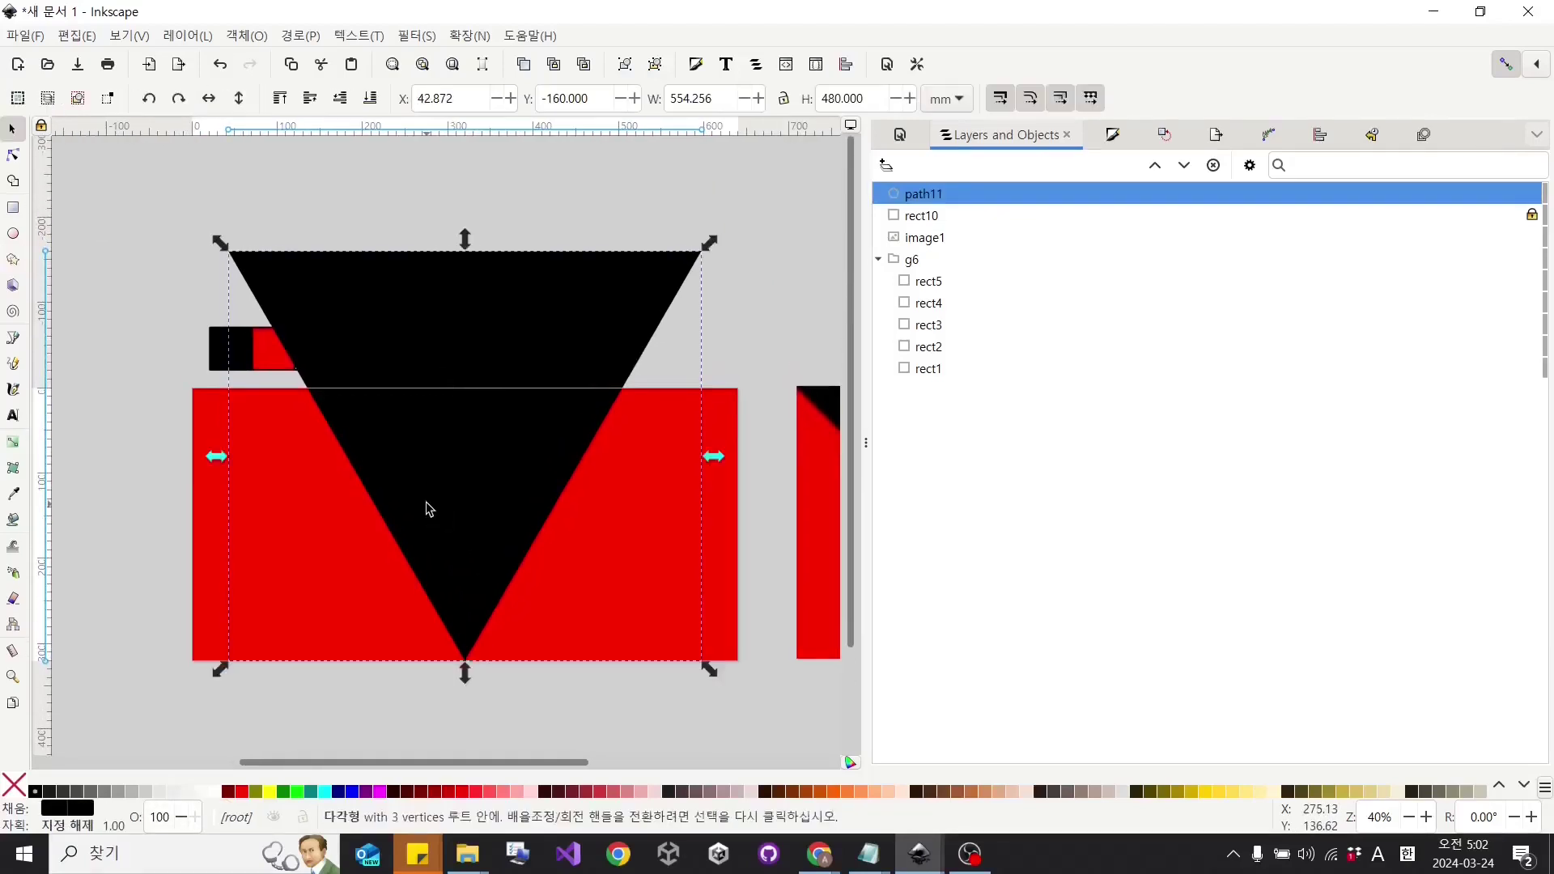
Resize the black triangle to 640 by 320 mm and position it at X 0, Y 0 so it fits the page.
{"action": "triple_click", "coordinate": [476, 101]}
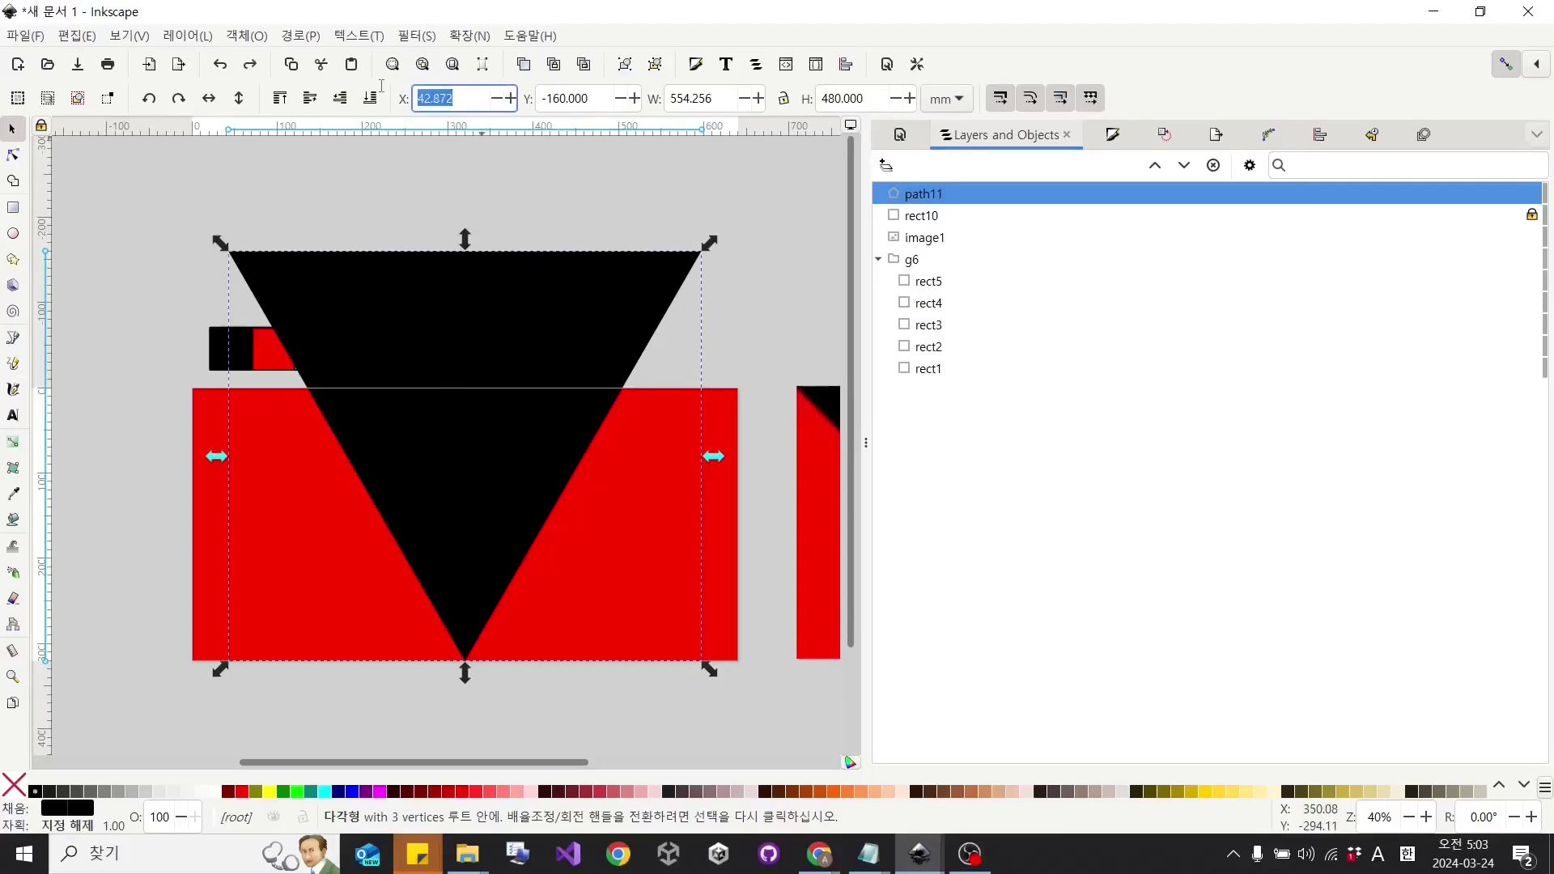
{"action": "type", "text": "0"}
{"action": "key", "text": "Tab"}
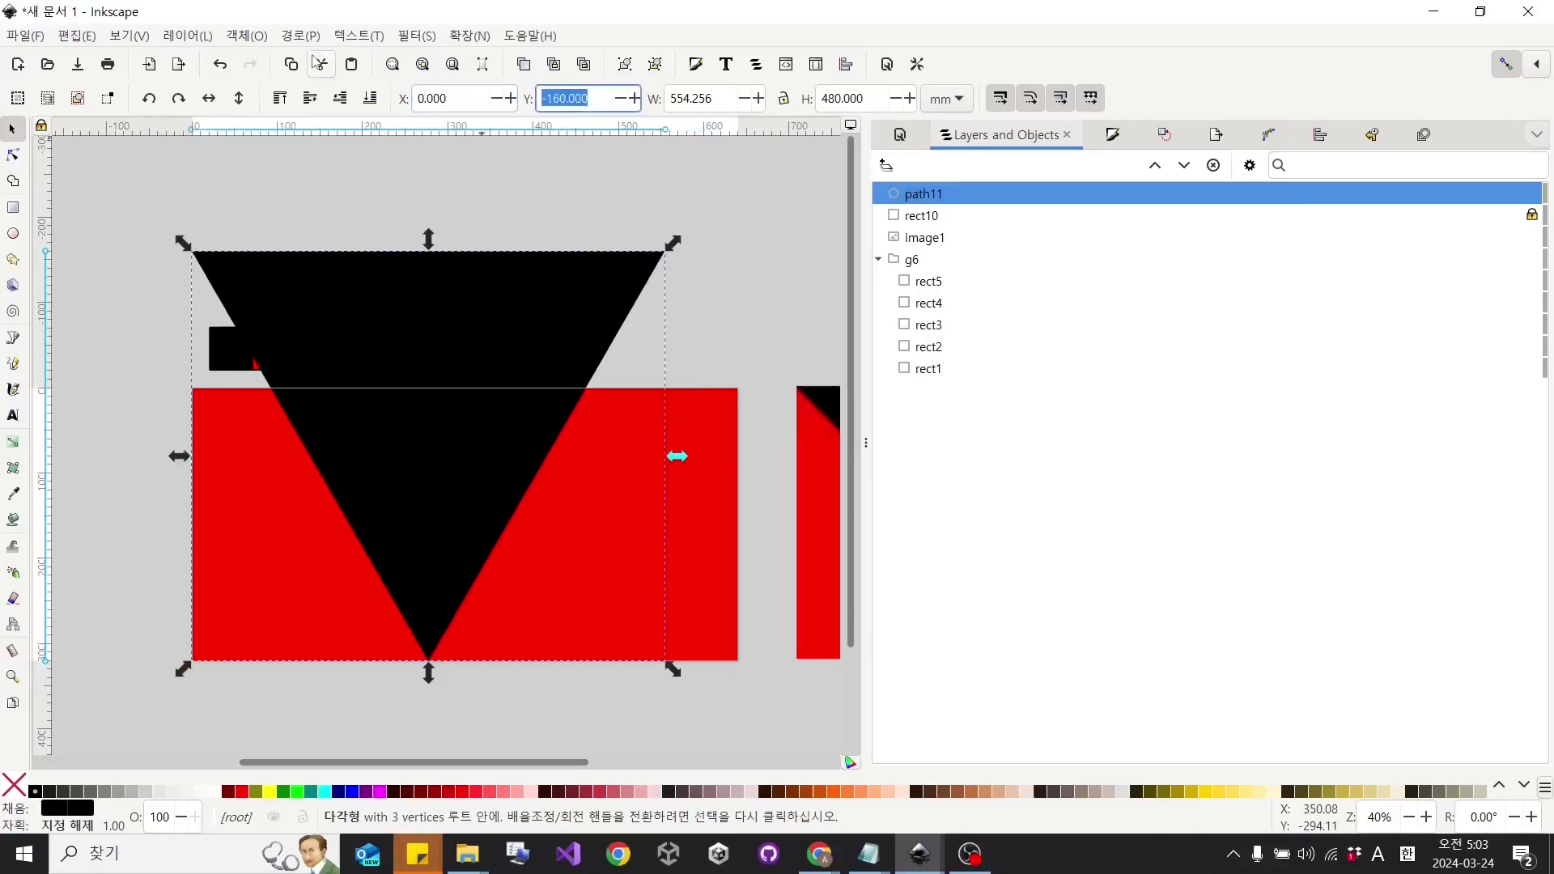
{"action": "type", "text": "0"}
{"action": "key", "text": "Tab"}
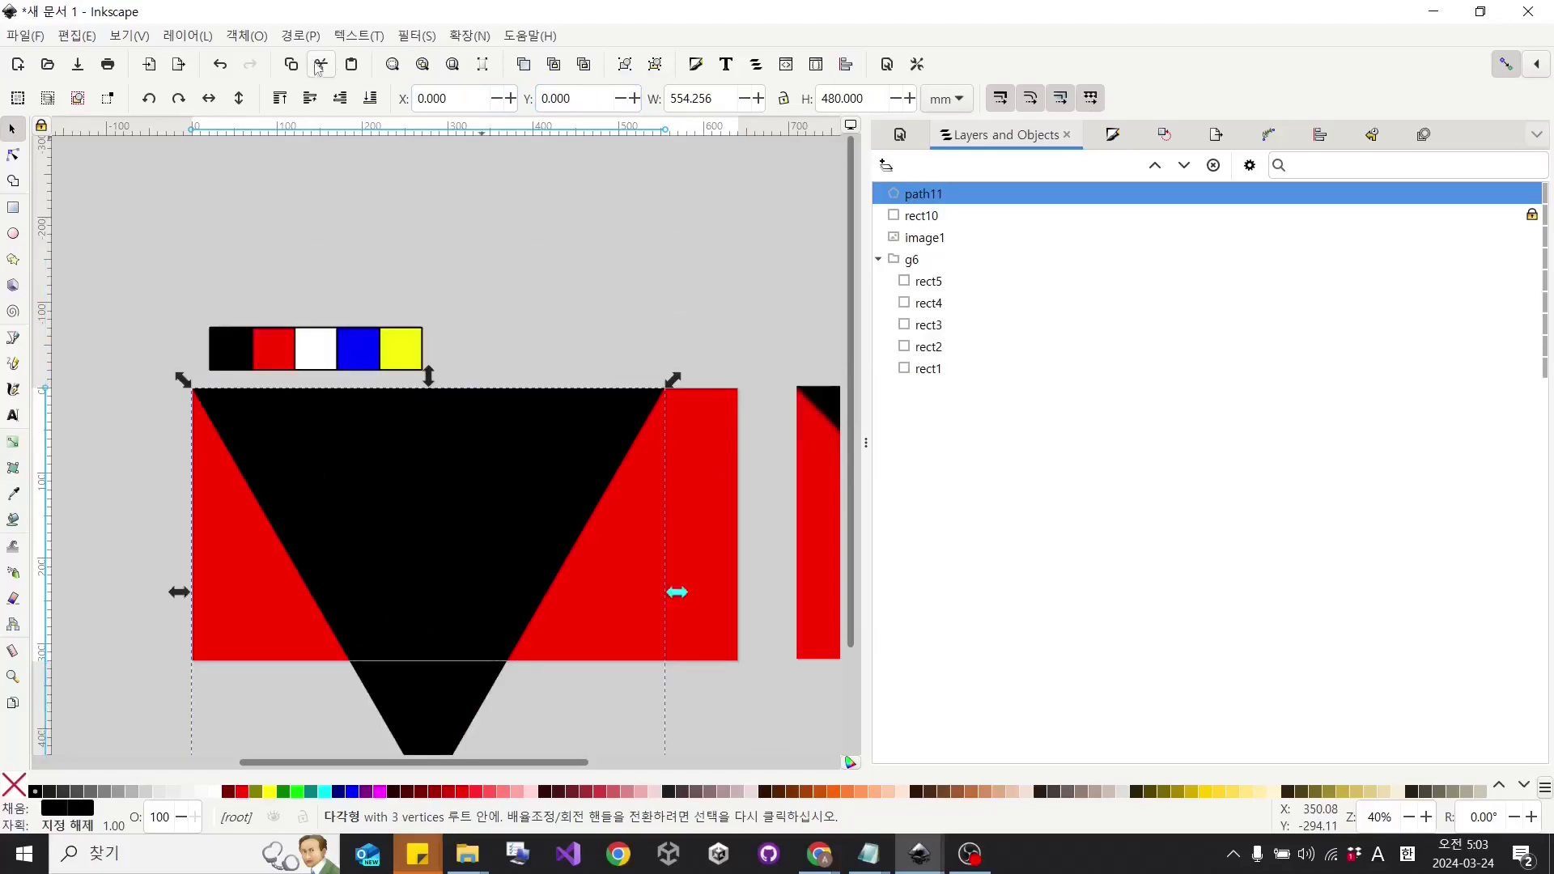
{"action": "type", "text": "64"}
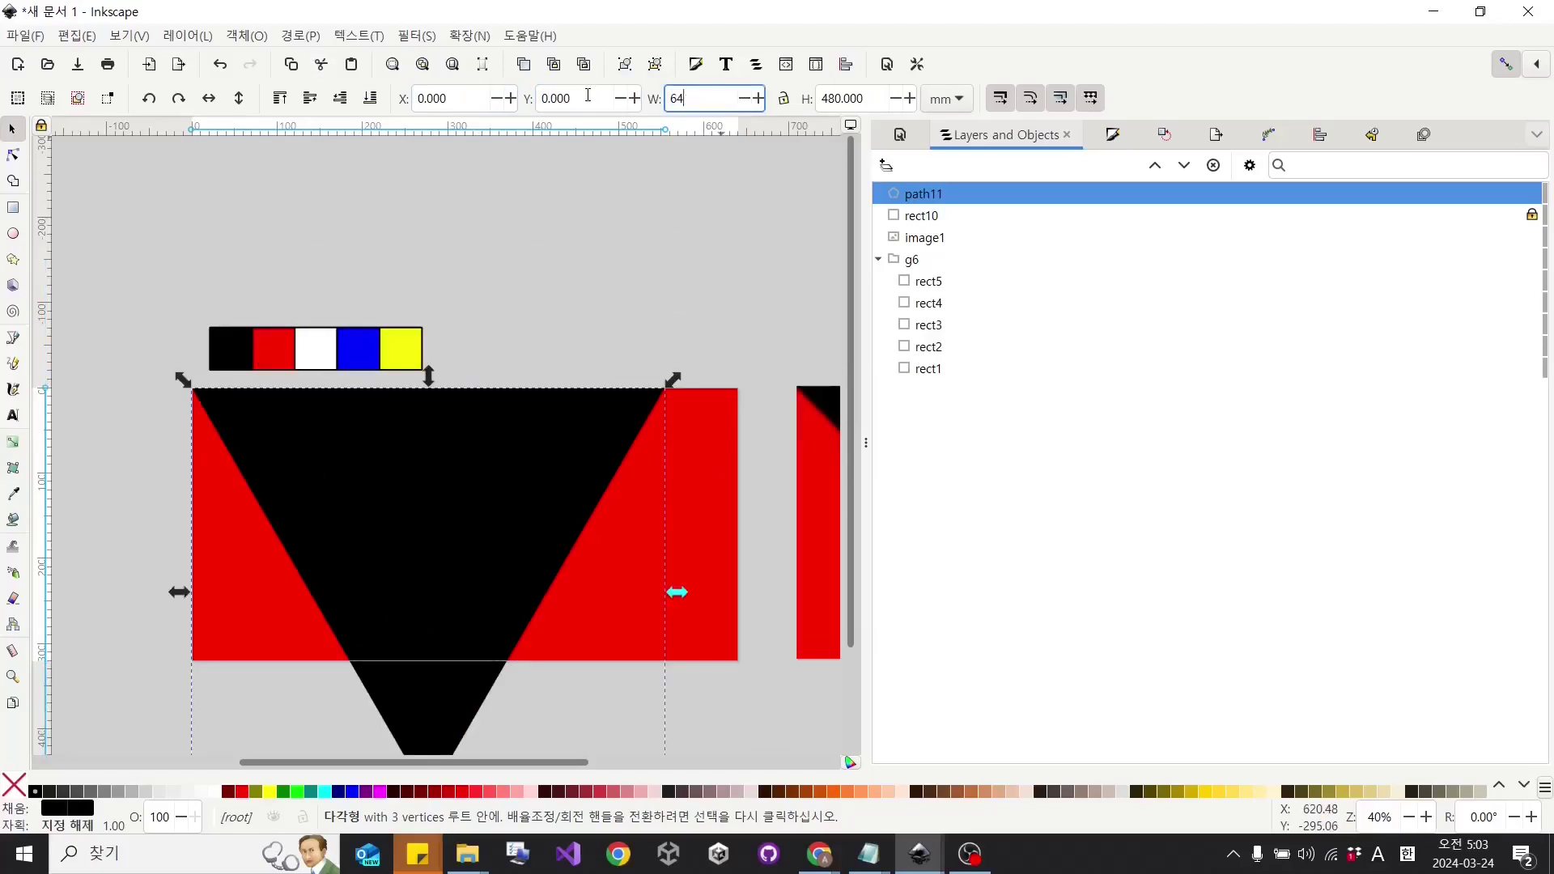
{"action": "type", "text": "10"}
{"action": "key", "text": "Tab"}
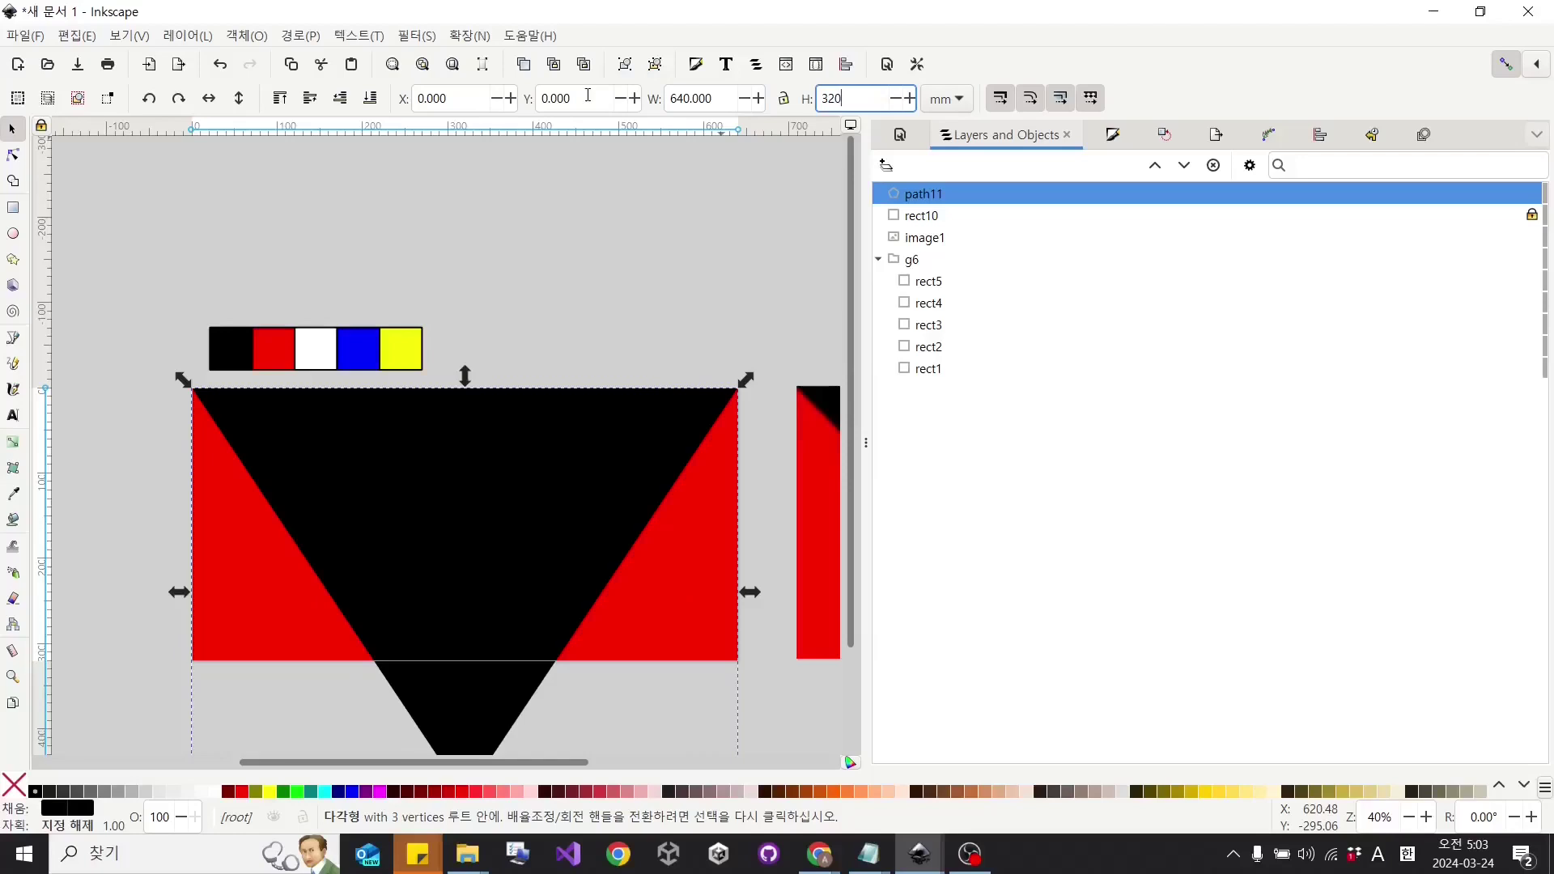
{"action": "key", "text": "Return"}
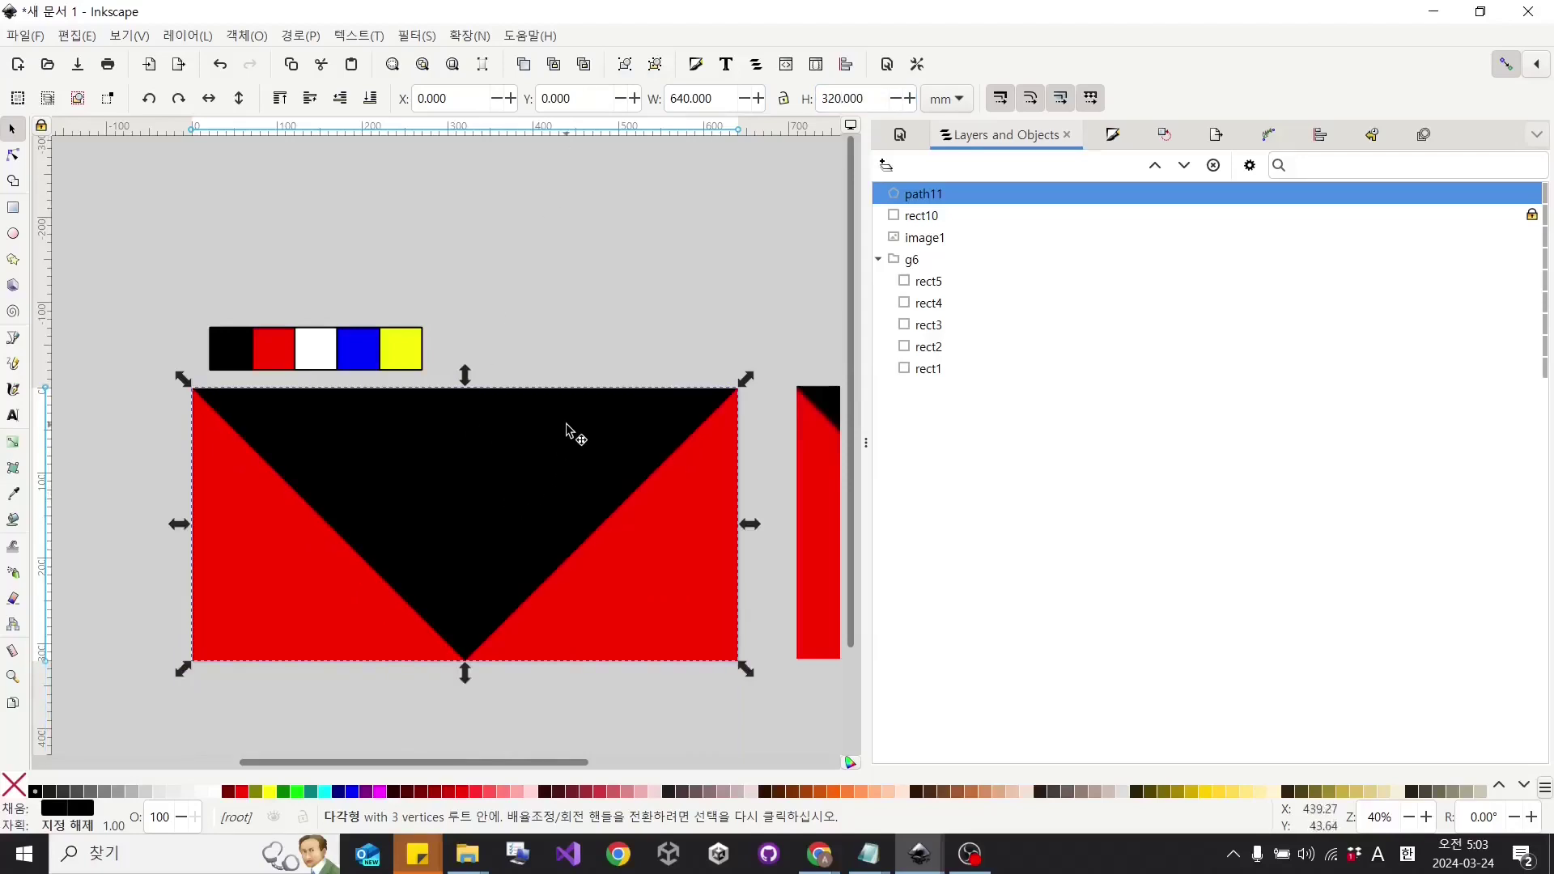
{"action": "key", "text": "Escape"}
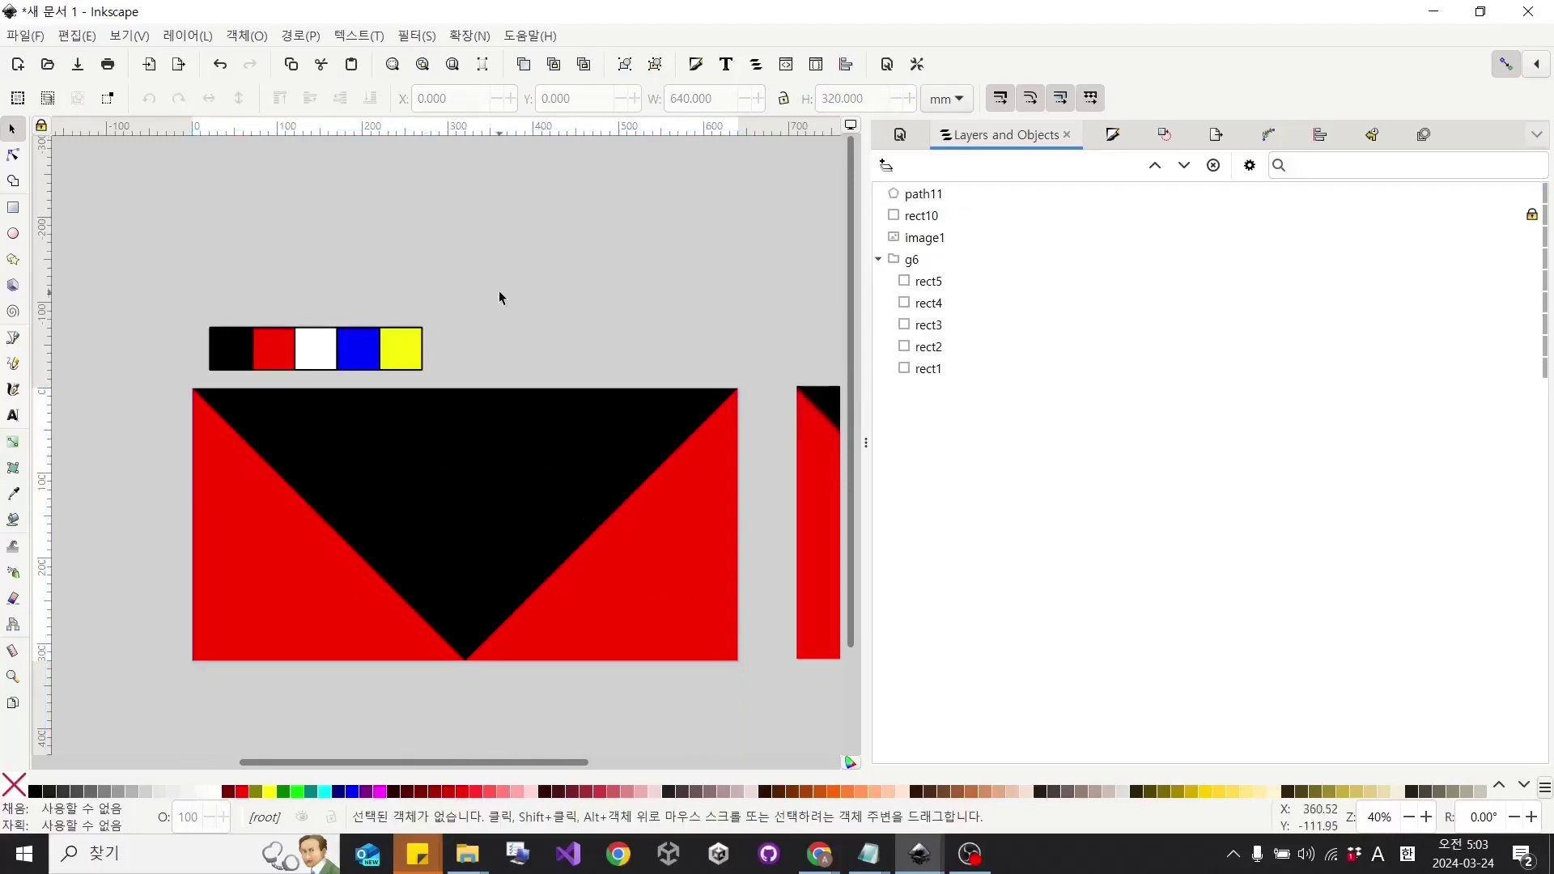
Duplicate the black triangle in place and fill the copy with the blue swatch's colour.
{"action": "key", "text": "plus"}
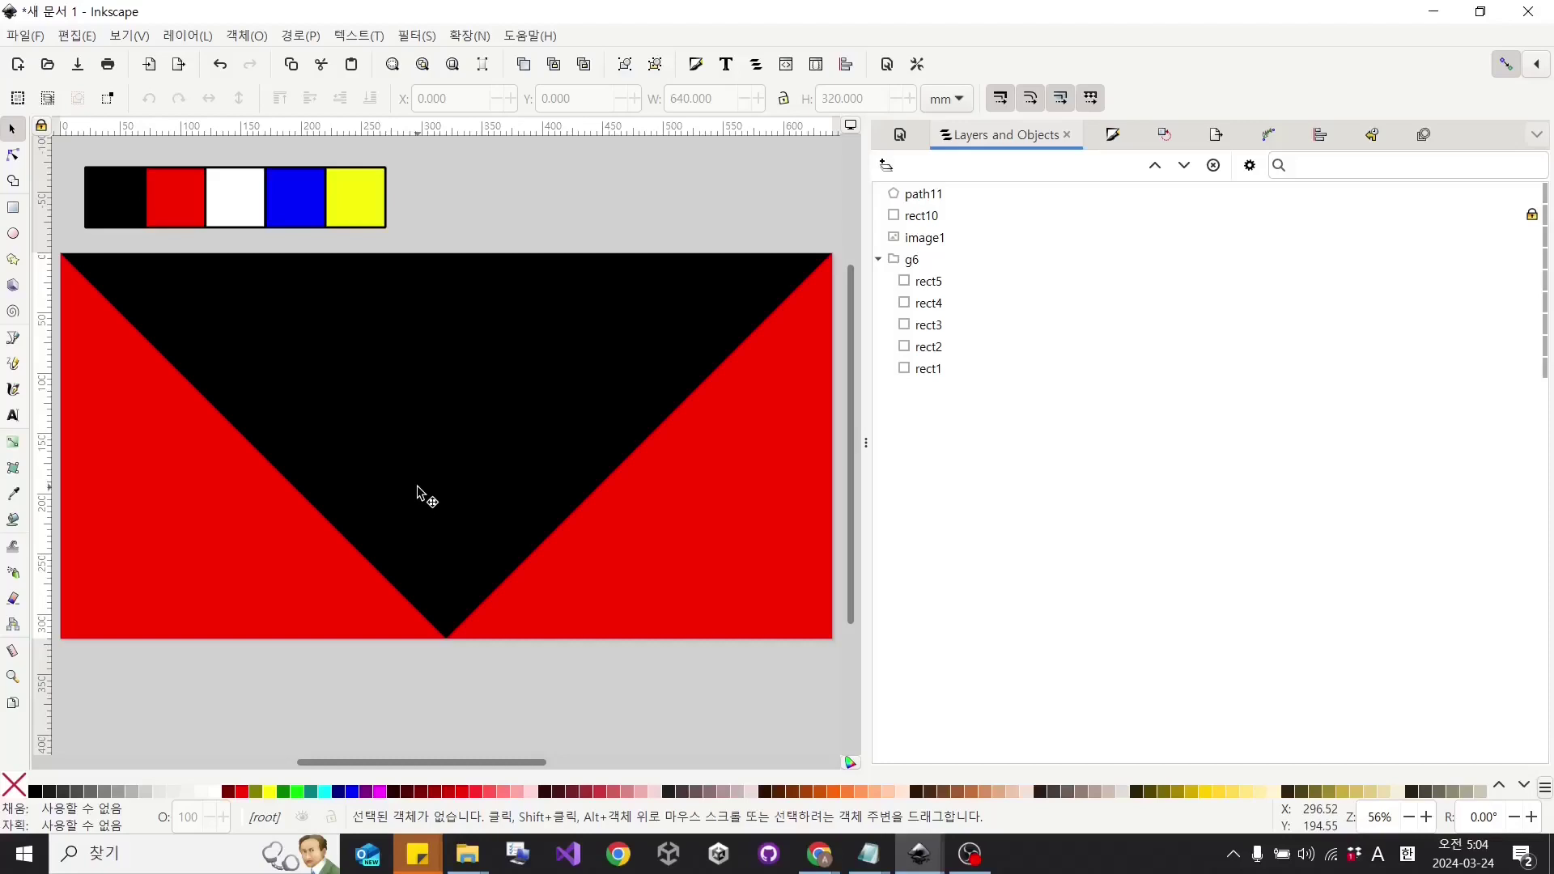
{"action": "left_click", "coordinate": [479, 450]}
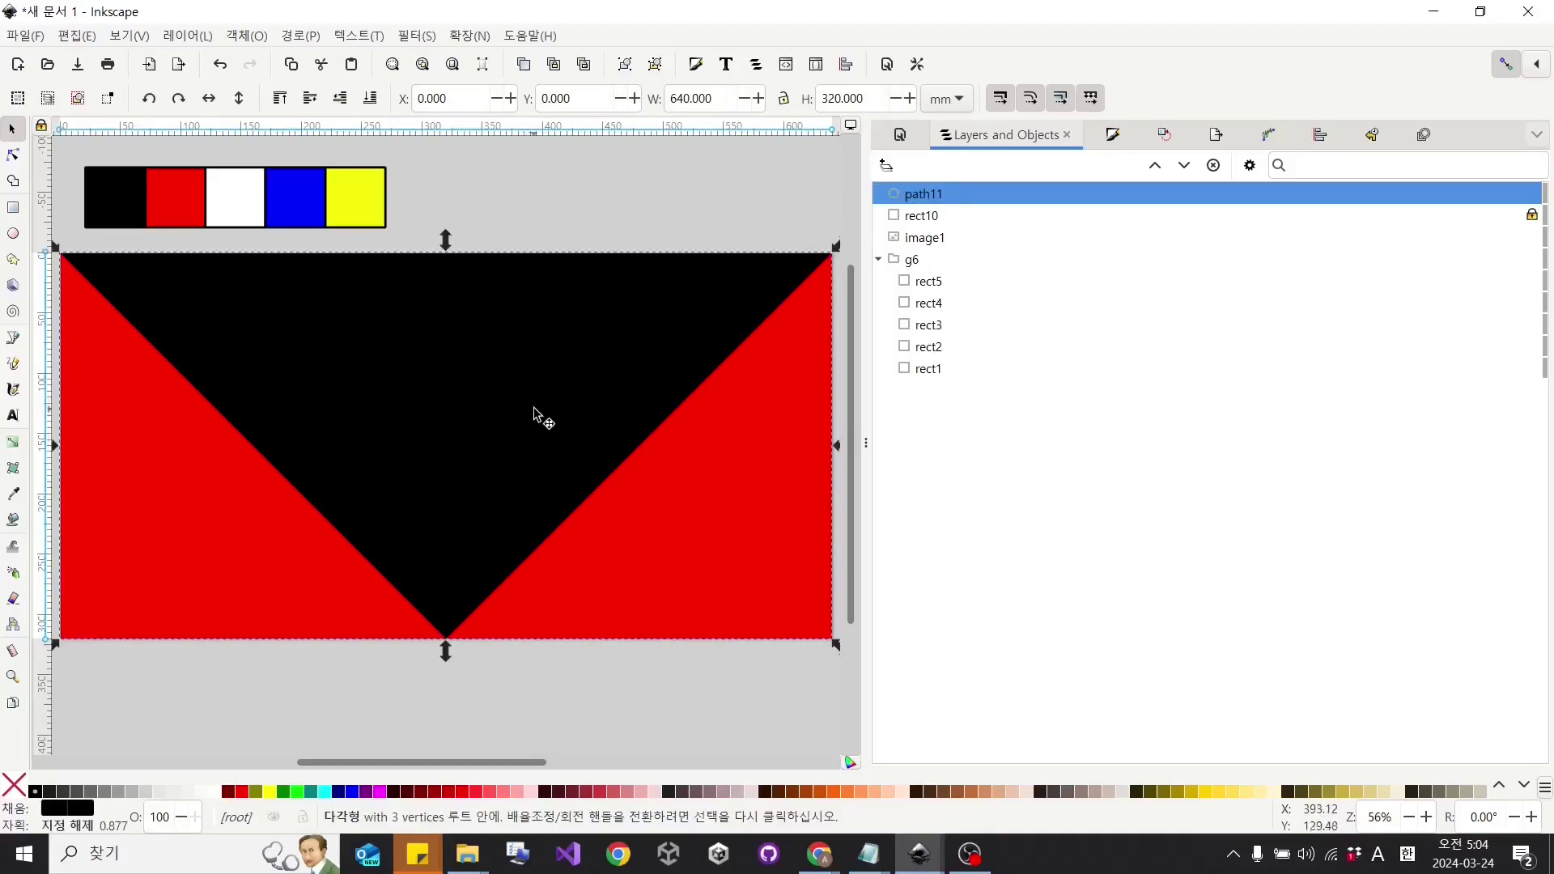
{"action": "right_click", "coordinate": [494, 377]}
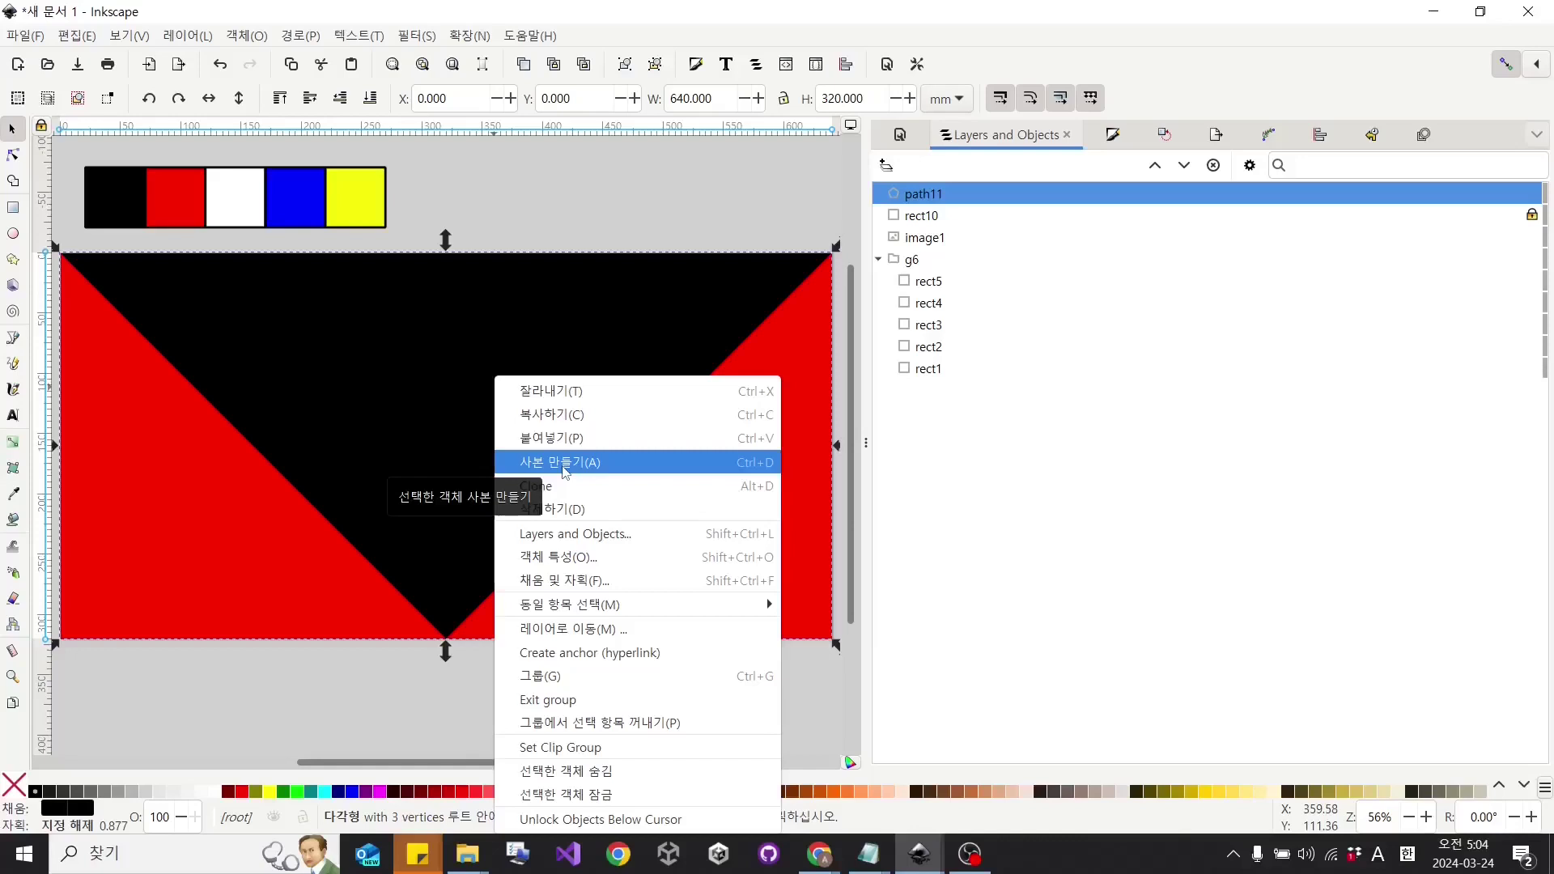
{"action": "left_click", "coordinate": [564, 462]}
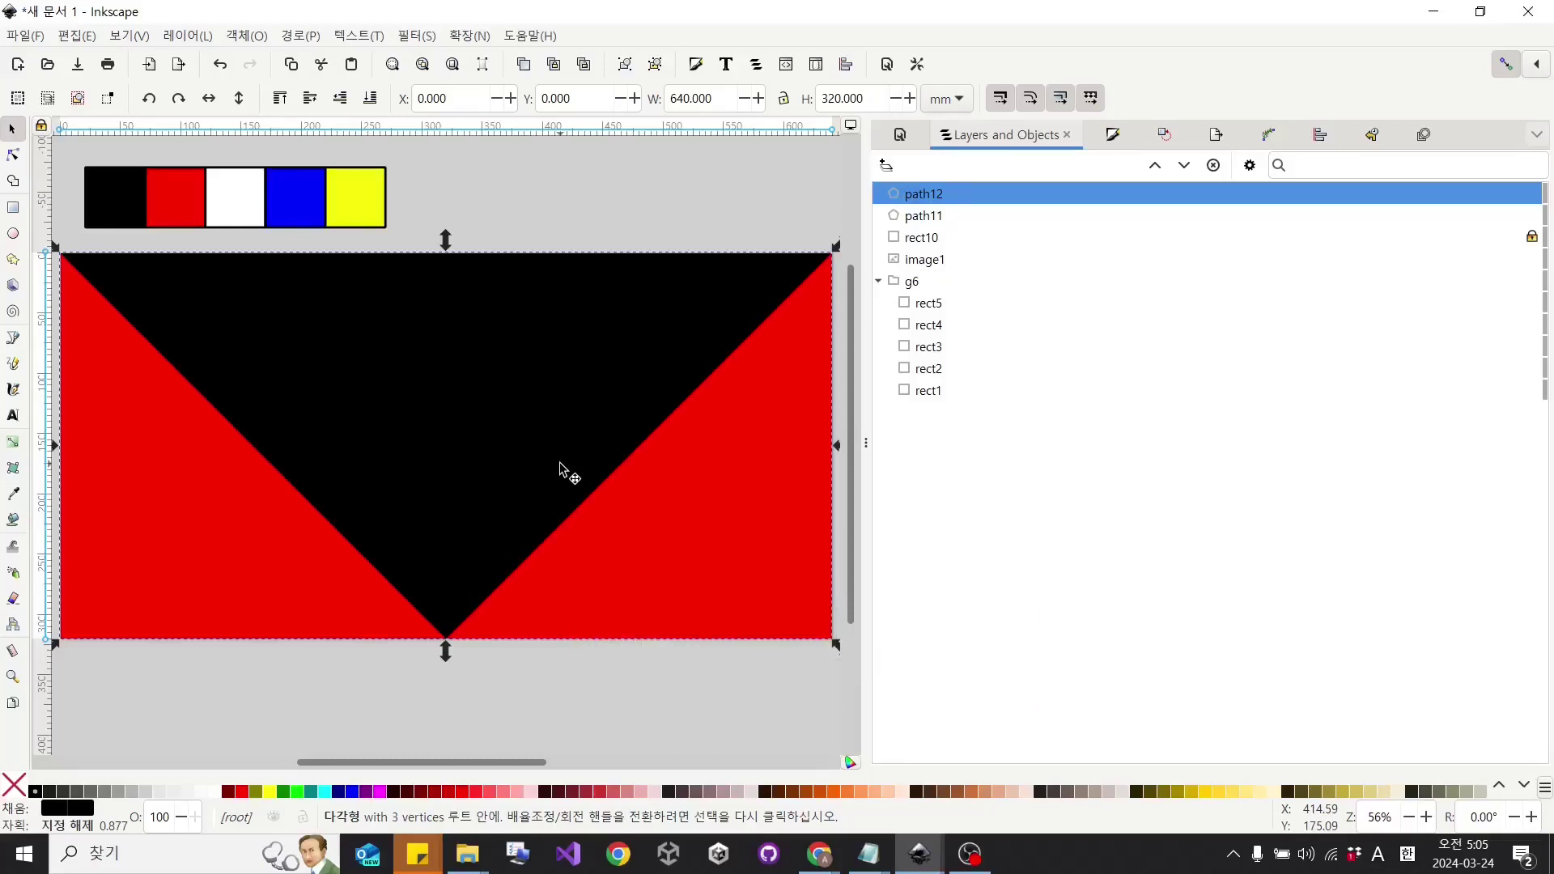
{"action": "left_click_drag", "start_coordinate": [406, 396], "coordinate": [566, 357]}
{"action": "key", "text": "ctrl+z"}
{"action": "key", "text": "d"}
{"action": "left_click", "coordinate": [305, 208]}
{"action": "key", "text": "d"}
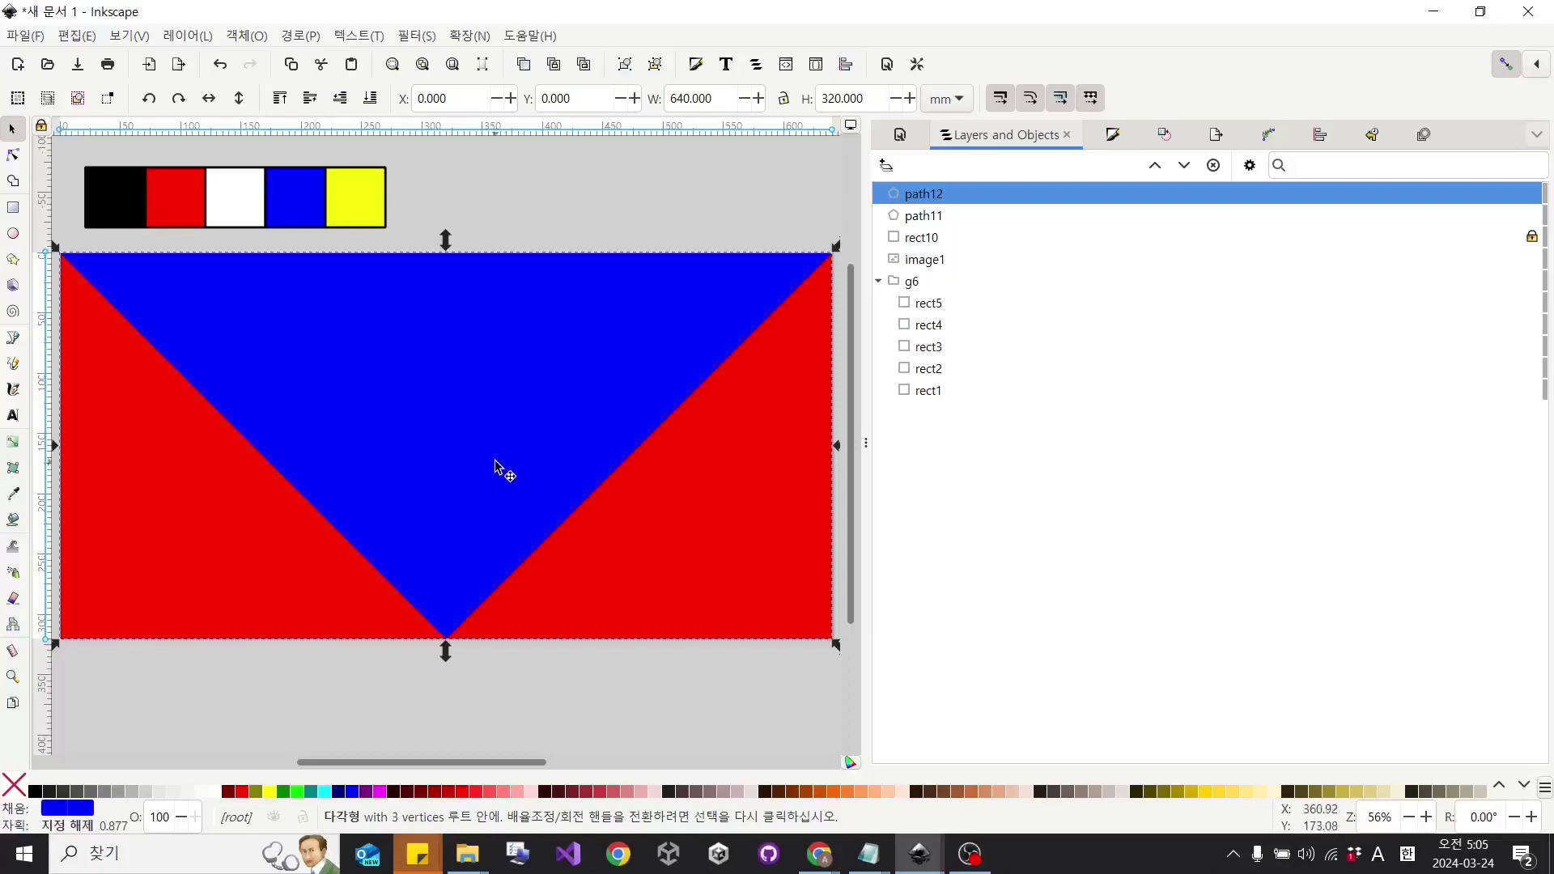
Set the blue triangle's height to 189 mm and move it down to Y 131 mm, its tip on the page's bottom edge.
{"action": "triple_click", "coordinate": [849, 98]}
{"action": "type", "text": "189"}
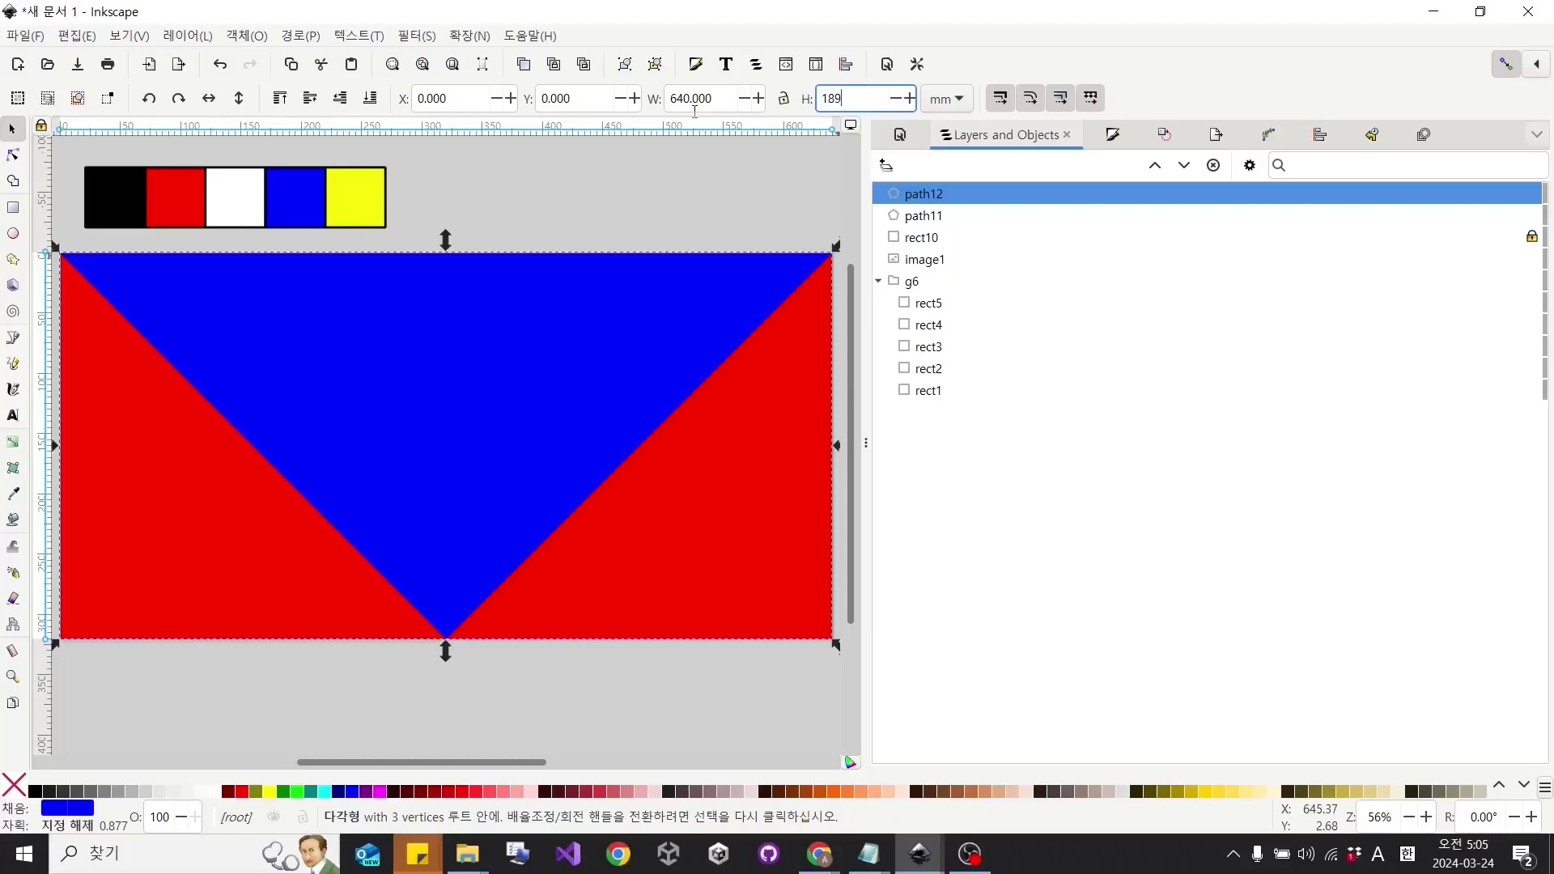
{"action": "key", "text": "Return"}
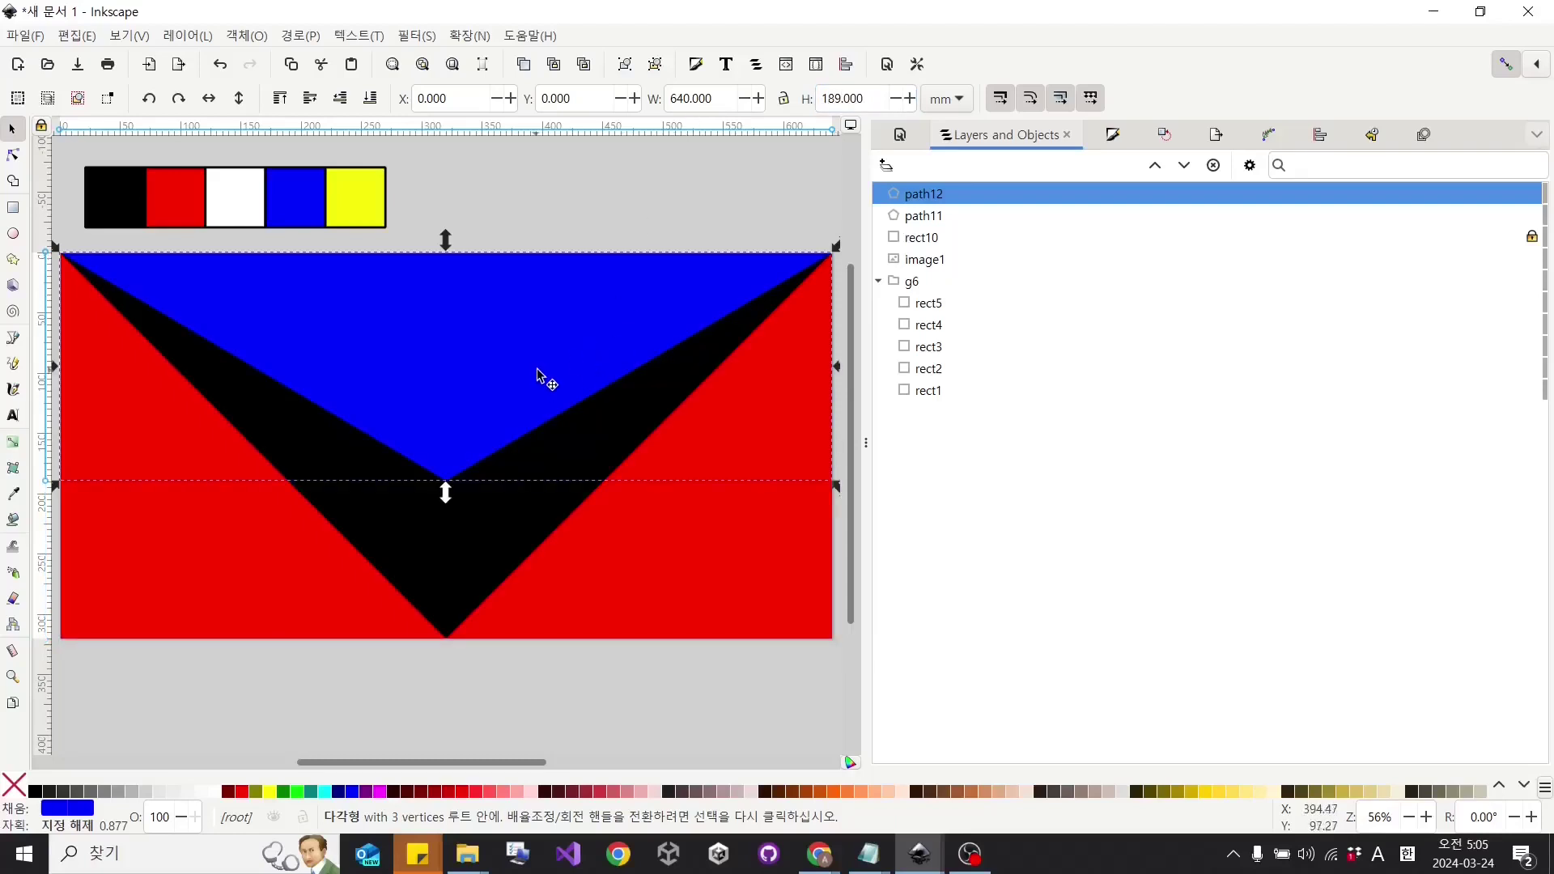
{"action": "left_click_drag", "start_coordinate": [461, 357], "coordinate": [452, 523]}
Narrow the blue triangle from both sides to 378 mm wide at X 131 mm, matching the black triangle's slanted edges.
{"action": "scroll", "coordinate": [639, 530], "scroll_direction": "right", "scroll_amount": 2}
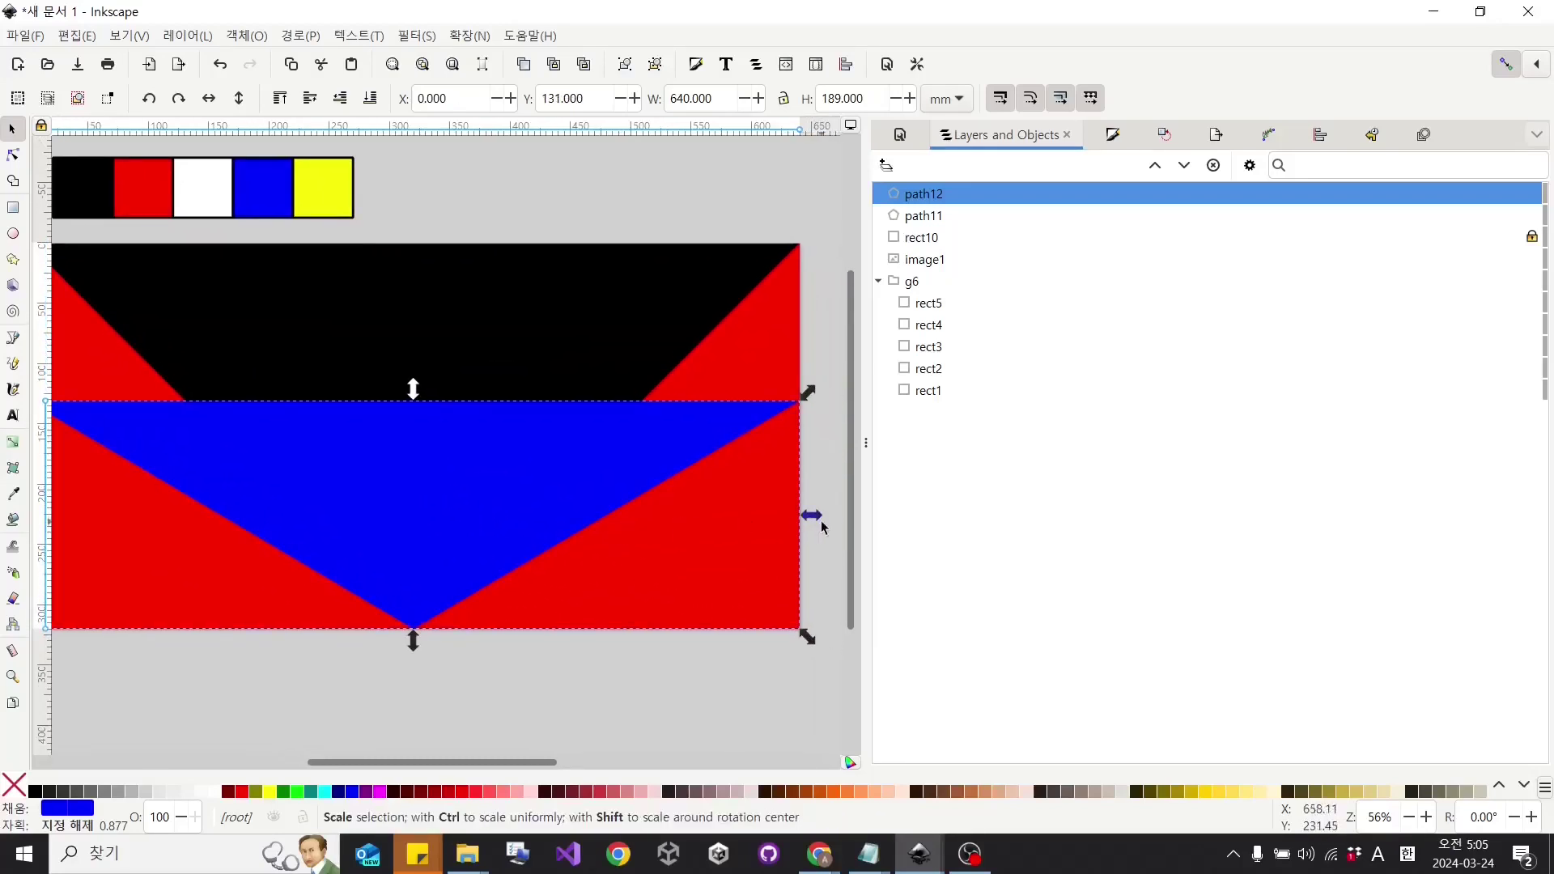
{"action": "left_click_drag", "start_coordinate": [817, 518], "coordinate": [662, 526]}
{"action": "scroll", "coordinate": [451, 567], "scroll_direction": "left", "scroll_amount": 4}
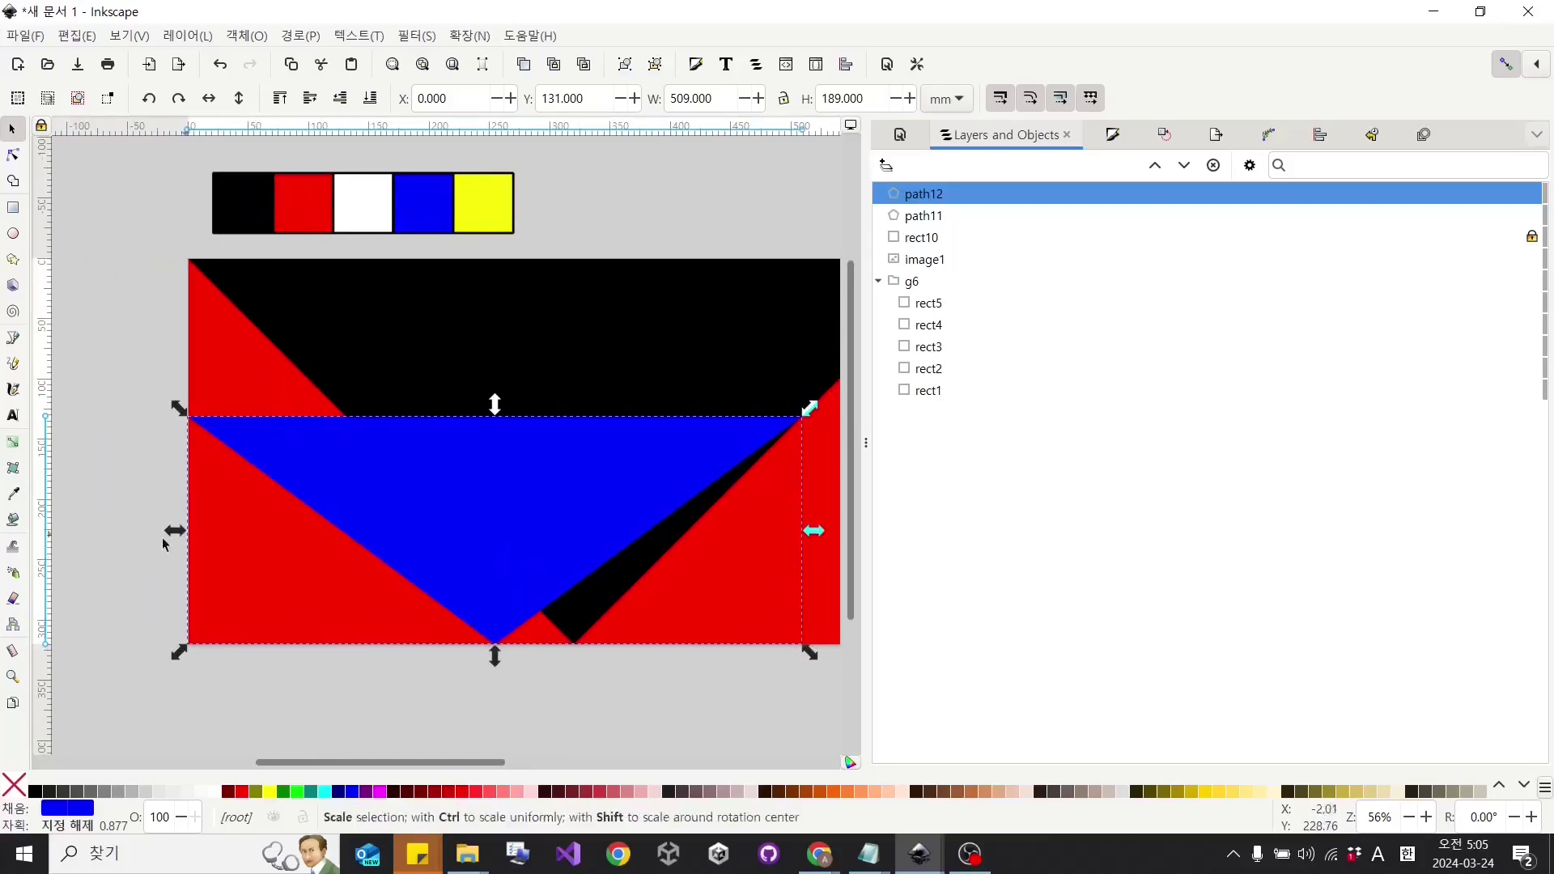
{"action": "left_click_drag", "start_coordinate": [174, 531], "coordinate": [345, 534]}
{"action": "scroll", "coordinate": [475, 302], "scroll_direction": "right", "scroll_amount": 3}
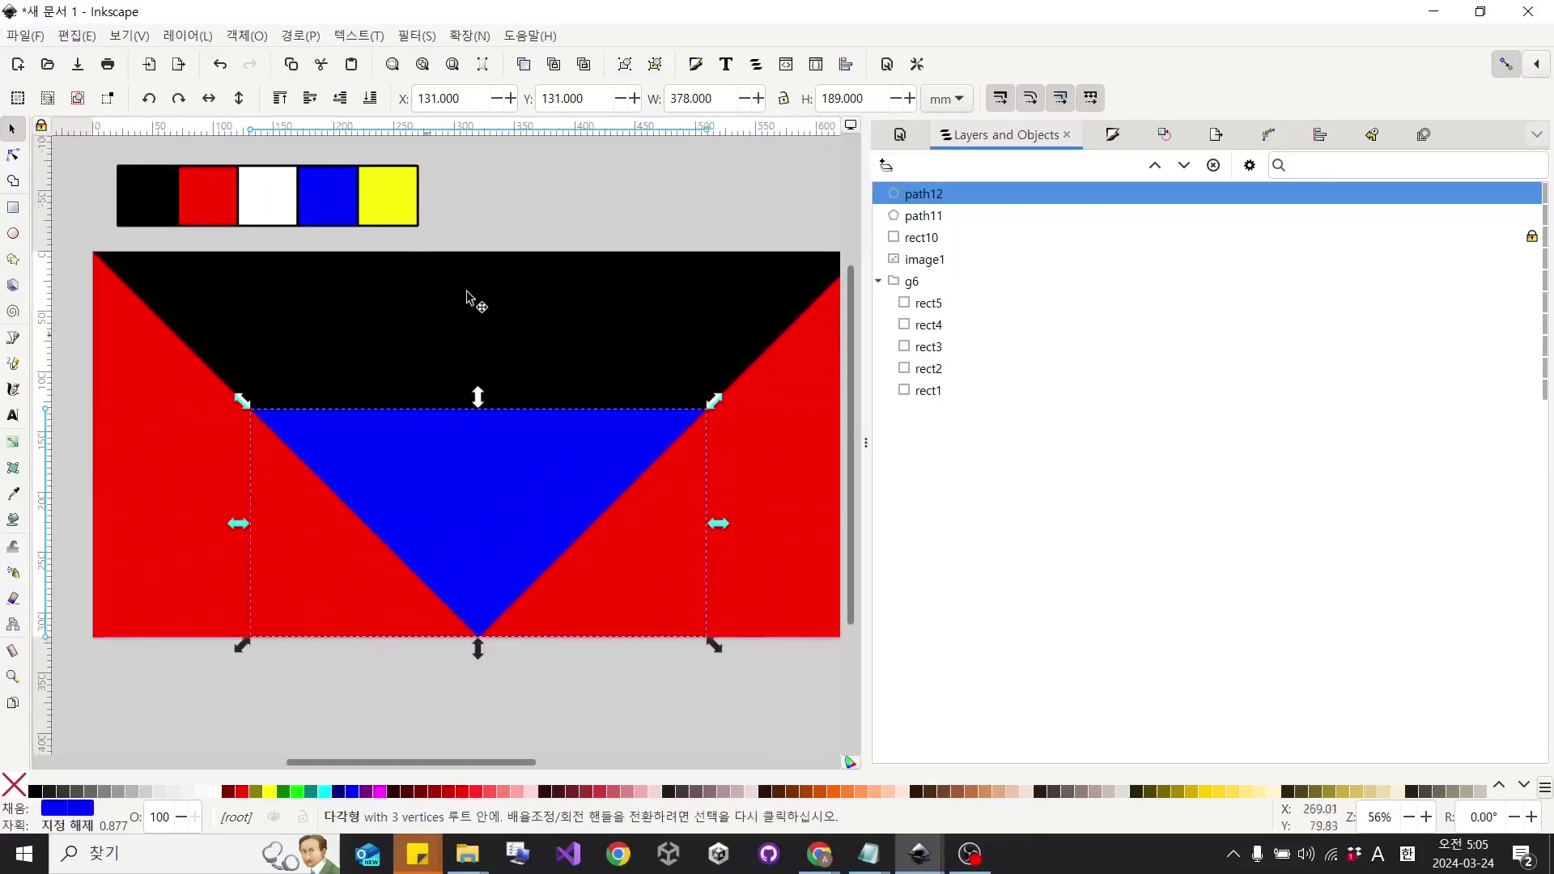
Duplicate the black triangle again and fill the new copy with the white swatch's colour.
{"action": "scroll", "coordinate": [589, 350], "scroll_direction": "right", "scroll_amount": 1}
{"action": "left_click", "coordinate": [566, 344]}
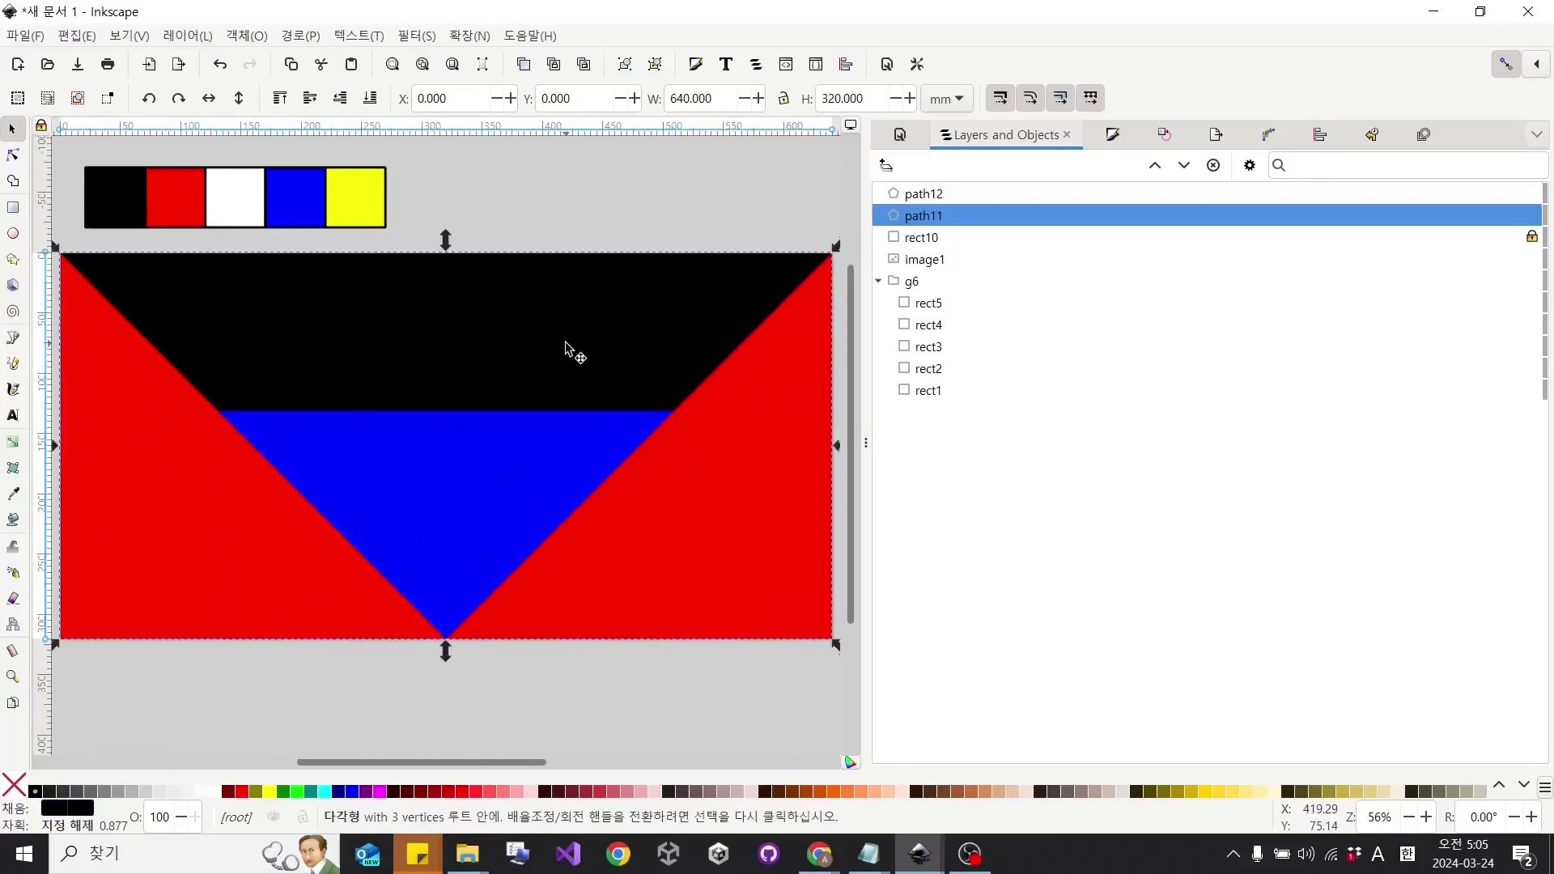
{"action": "key", "text": "ctrl+d"}
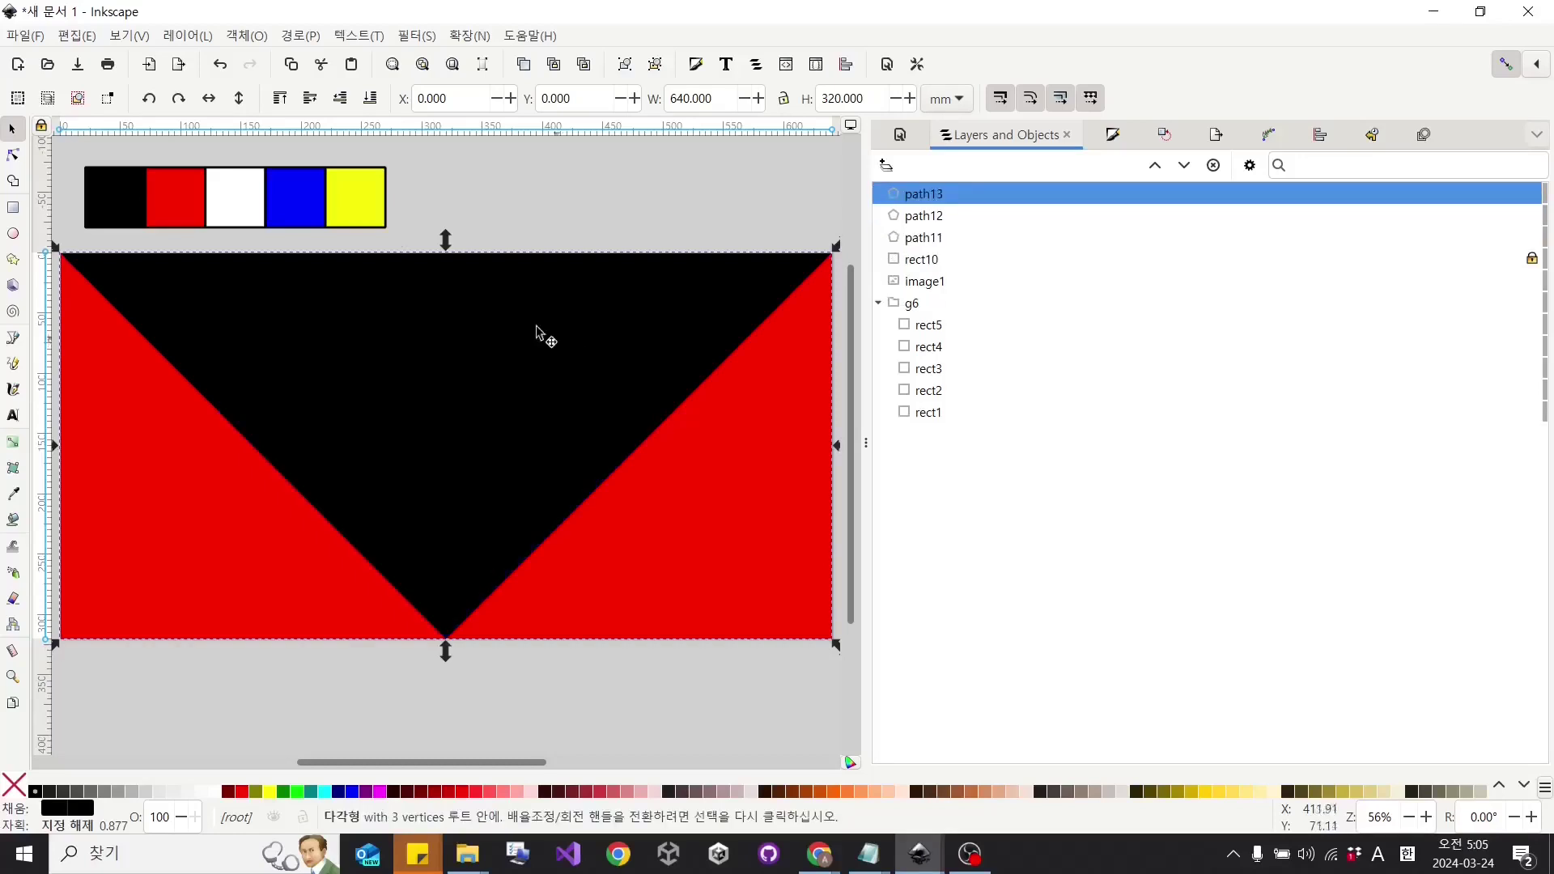
{"action": "key", "text": "d"}
{"action": "left_click", "coordinate": [245, 197]}
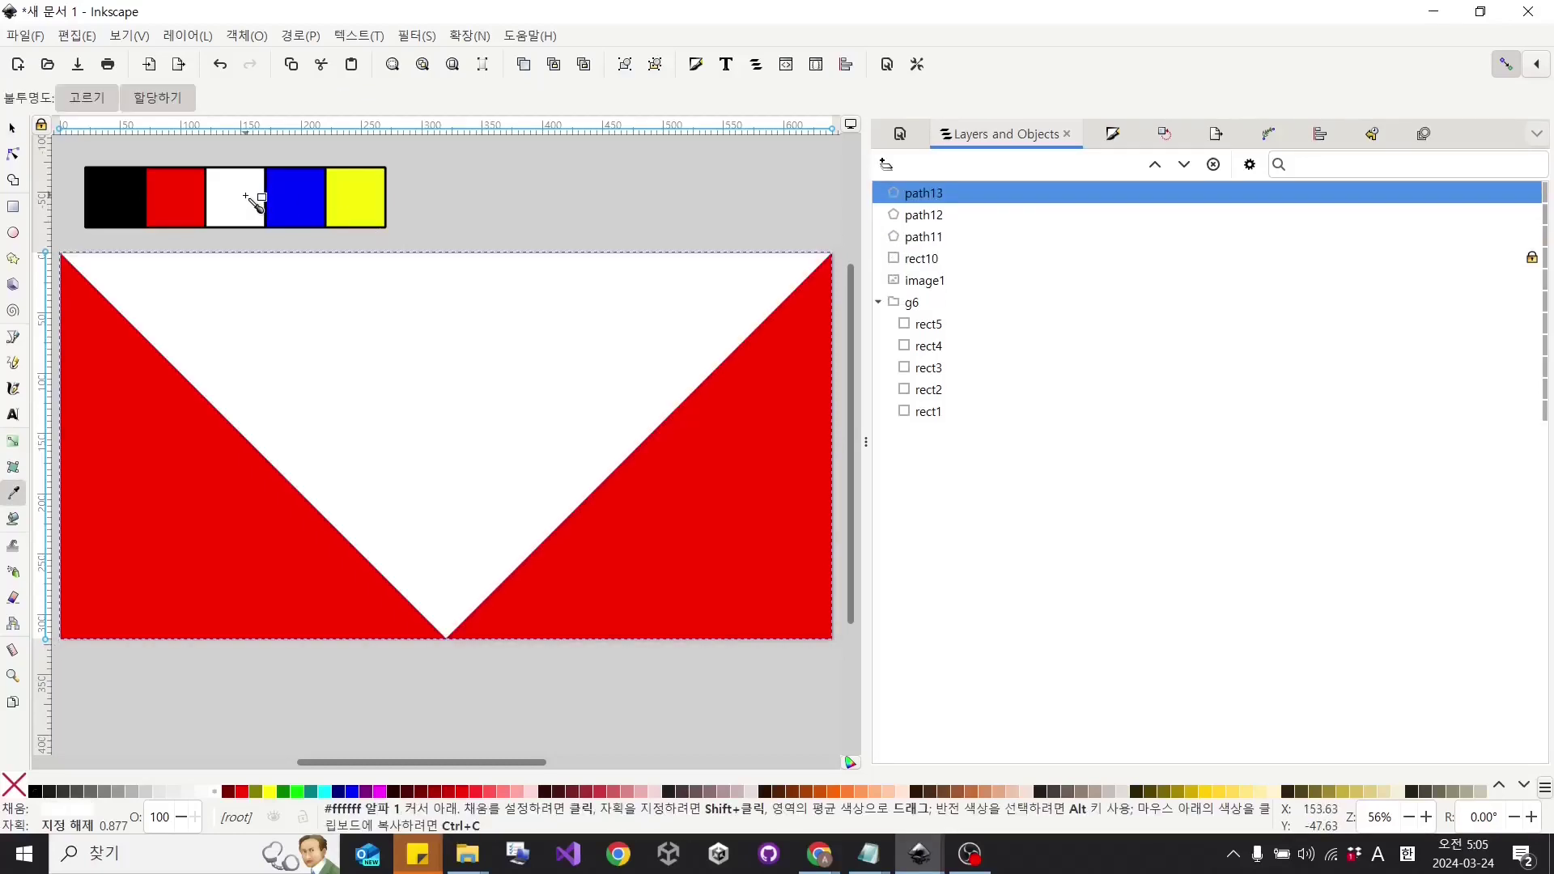
Resize the white triangle to 244 by 122 mm and place it at X 198, Y 198 mm, in the large triangle's lower tip.
{"action": "key", "text": "s"}
{"action": "triple_click", "coordinate": [845, 98]}
{"action": "type", "text": "122"}
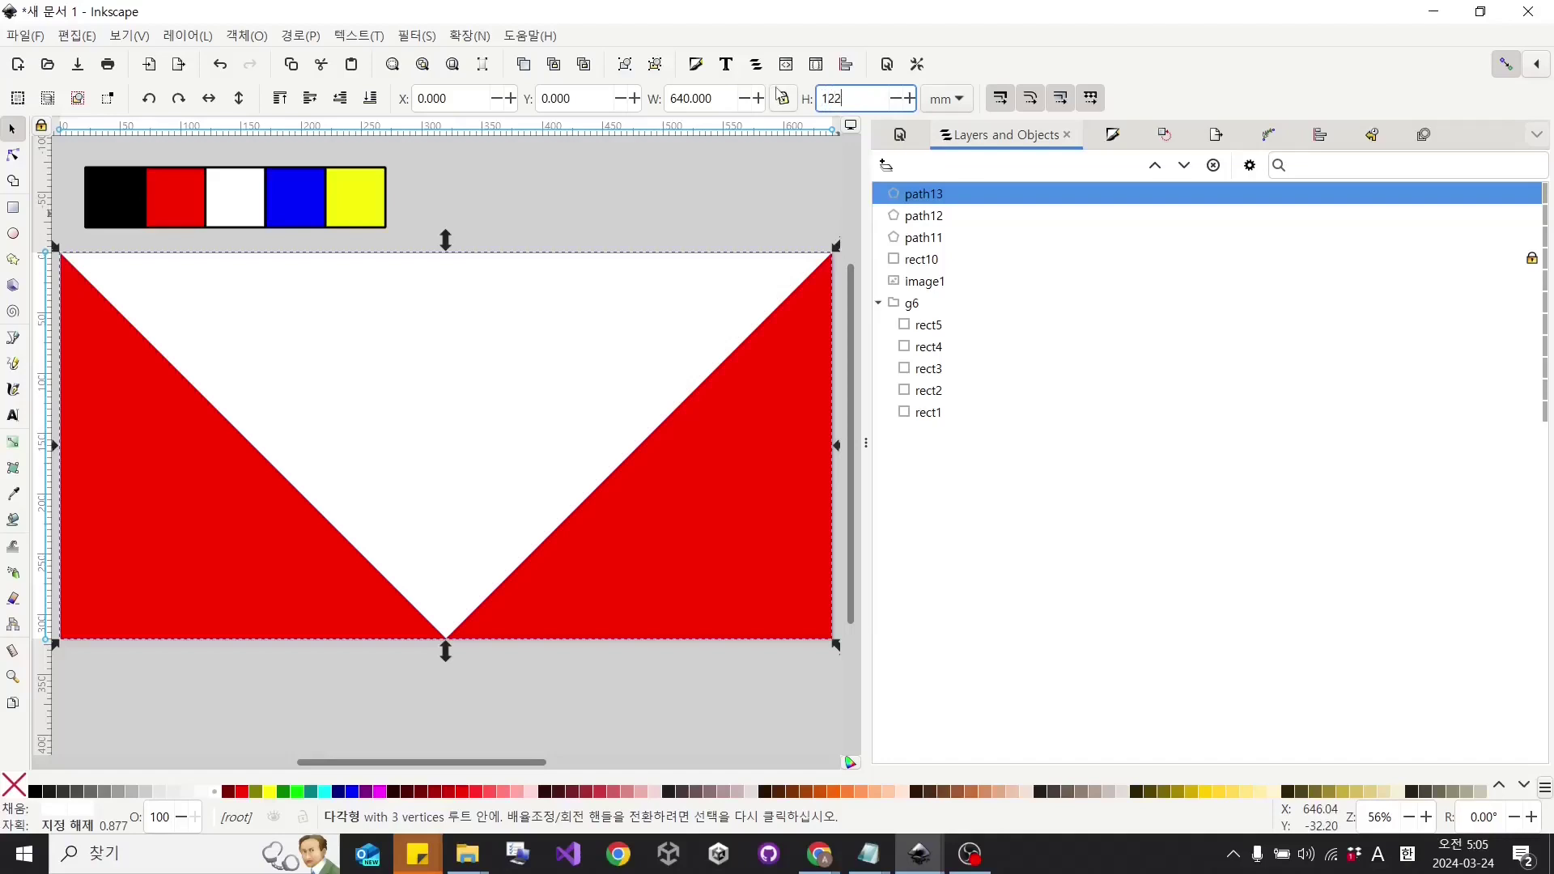
{"action": "key", "text": "Return"}
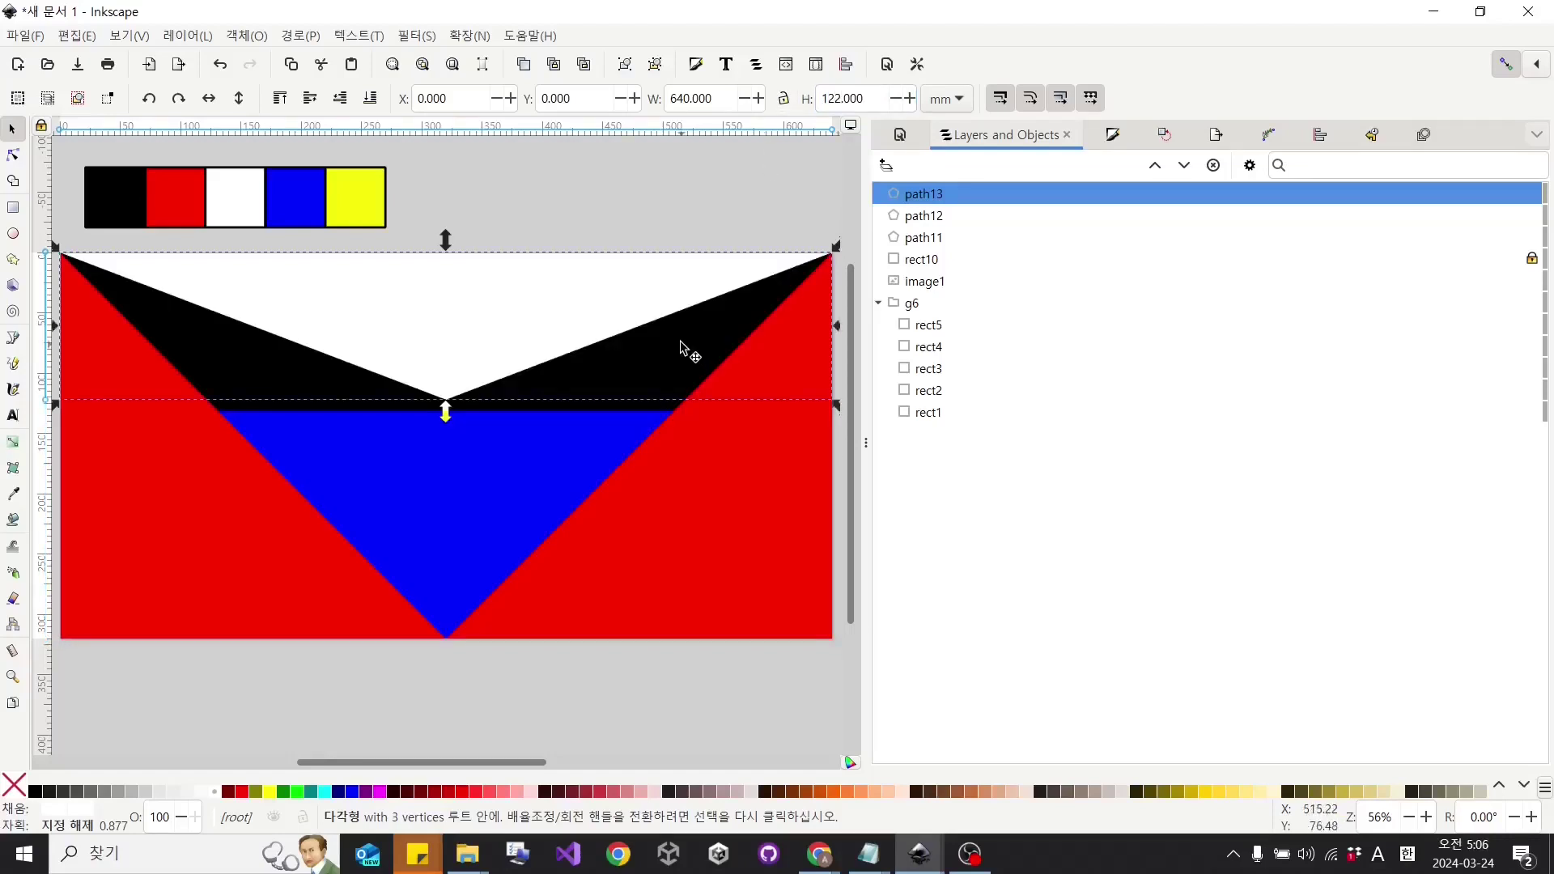
{"action": "left_click_drag", "start_coordinate": [461, 337], "coordinate": [453, 576]}
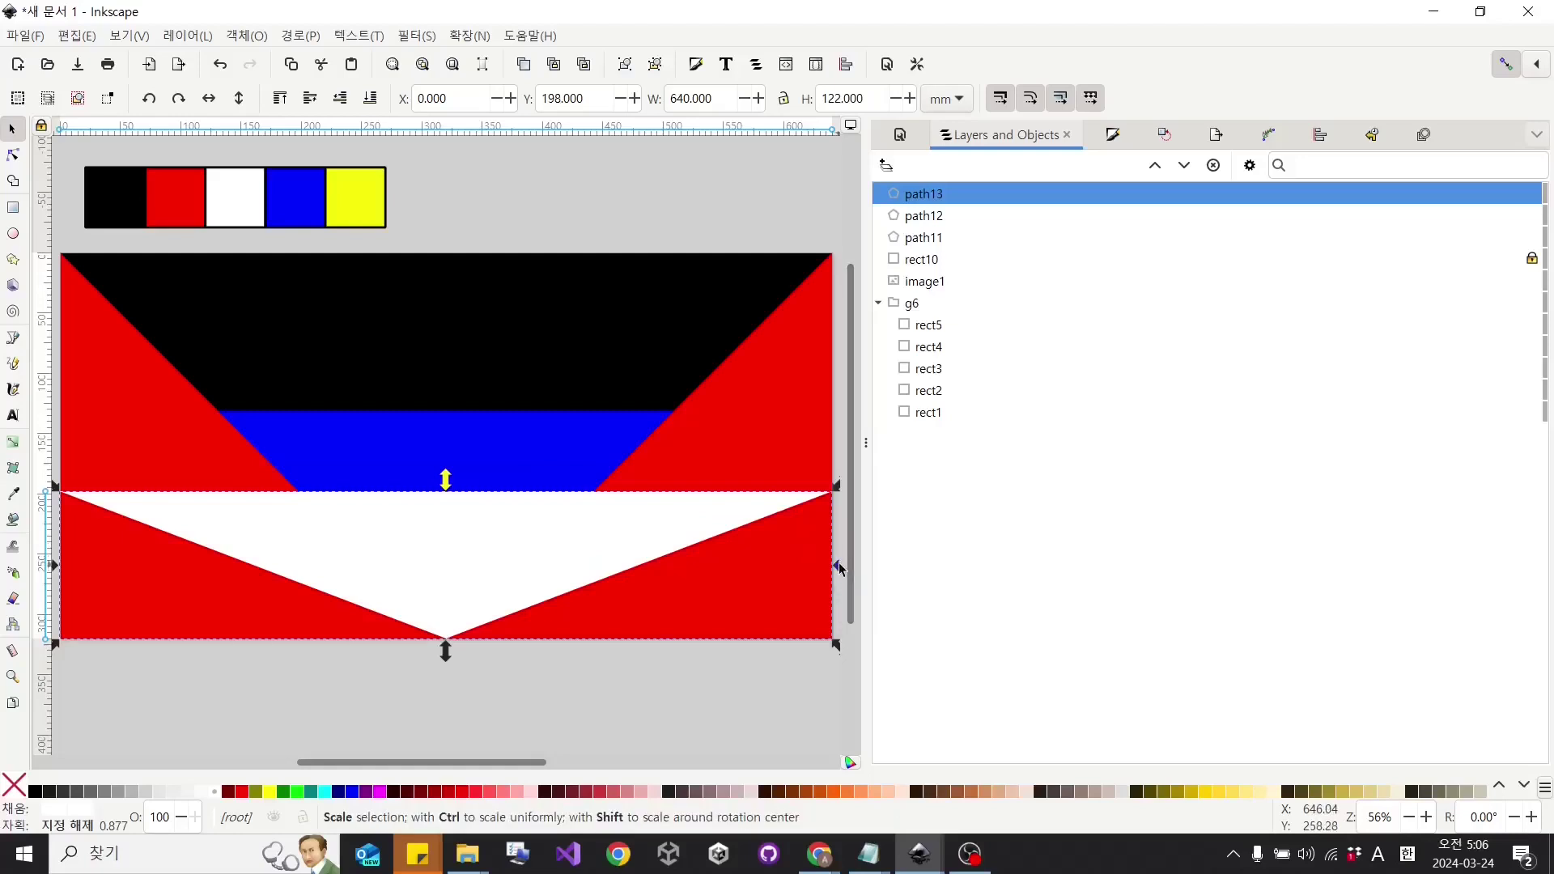
{"action": "left_click_drag", "start_coordinate": [839, 562], "coordinate": [348, 567]}
{"action": "left_click", "coordinate": [388, 370]}
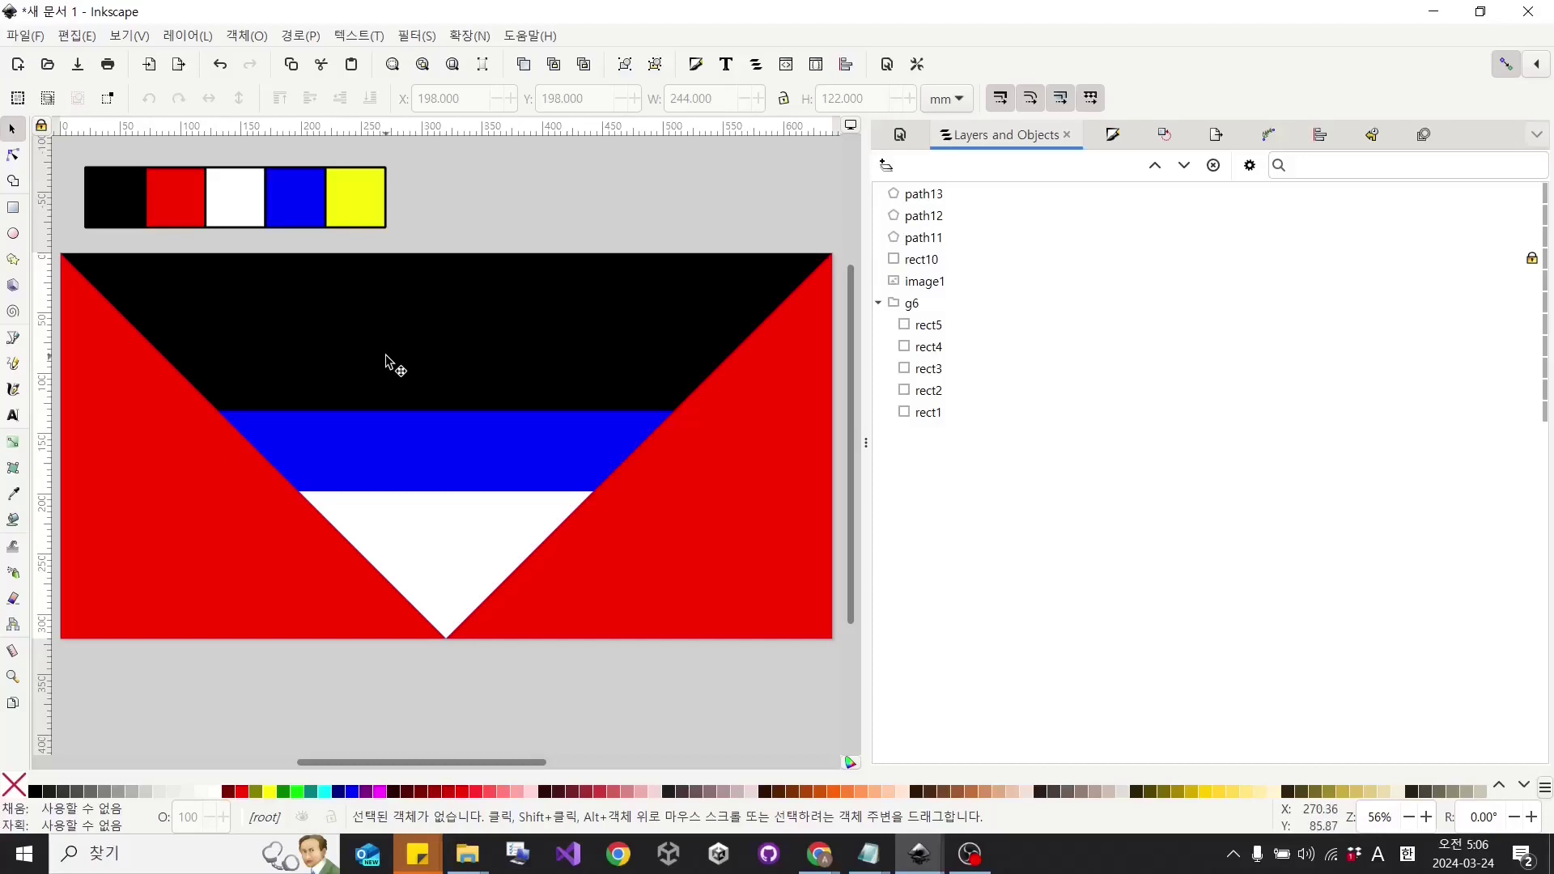
Draw a 12-pointed star about 275 mm wide, centred on the blue band's top edge, and fill it with the yellow swatch's colour.
{"action": "left_click", "coordinate": [13, 259]}
{"action": "left_click", "coordinate": [120, 100]}
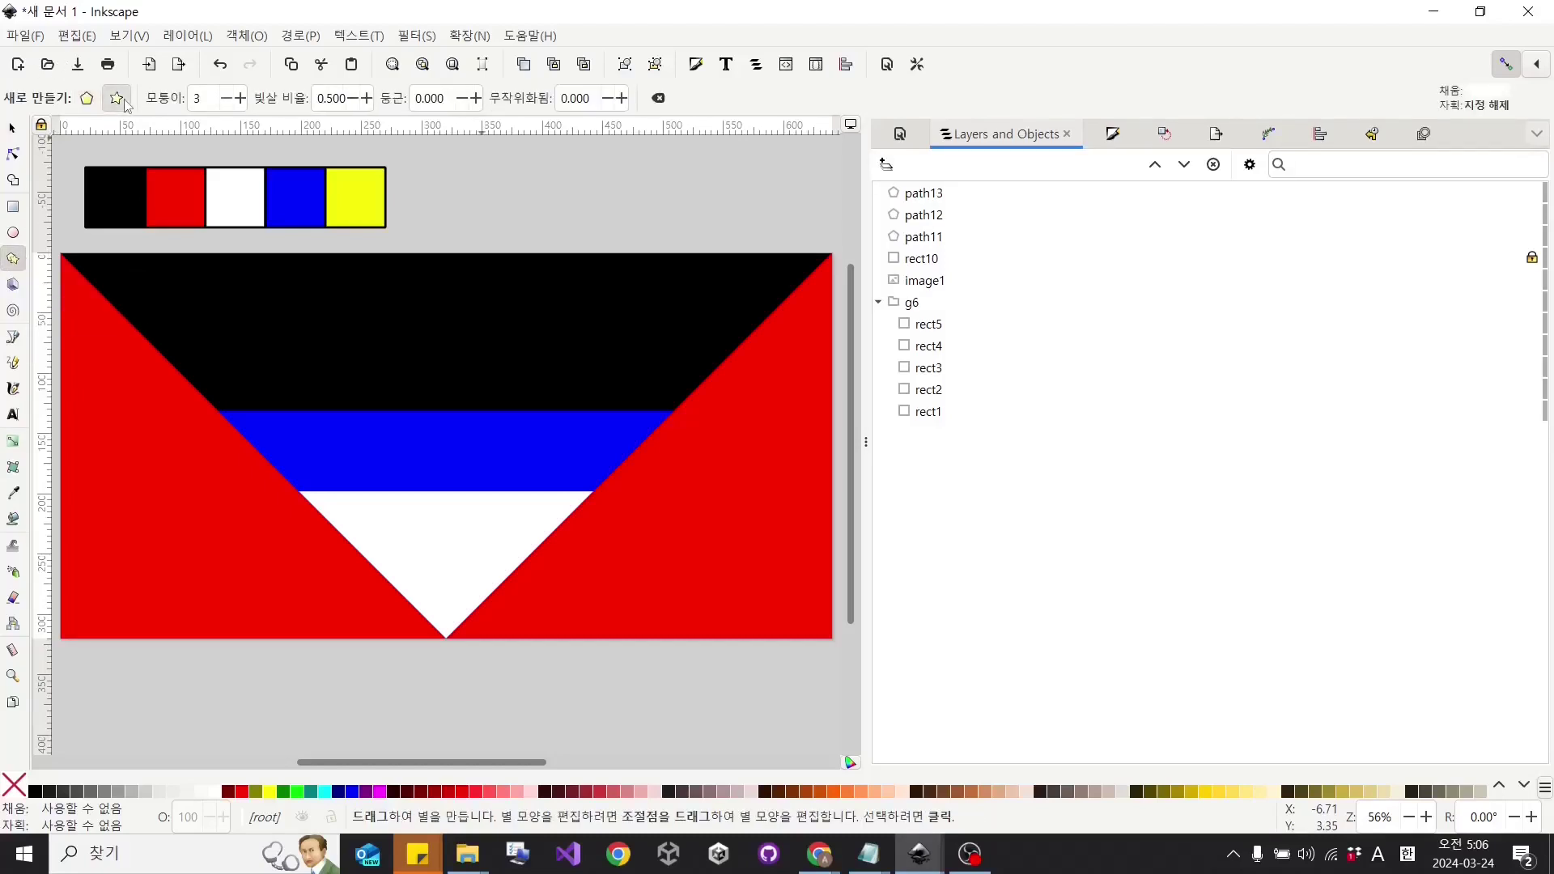
{"action": "double_click", "coordinate": [202, 98]}
{"action": "type", "text": "12"}
{"action": "key", "text": "Return"}
{"action": "key", "text": "ctrl"}
{"action": "left_click_drag", "start_coordinate": [447, 407], "coordinate": [612, 407]}
{"action": "key", "text": "d"}
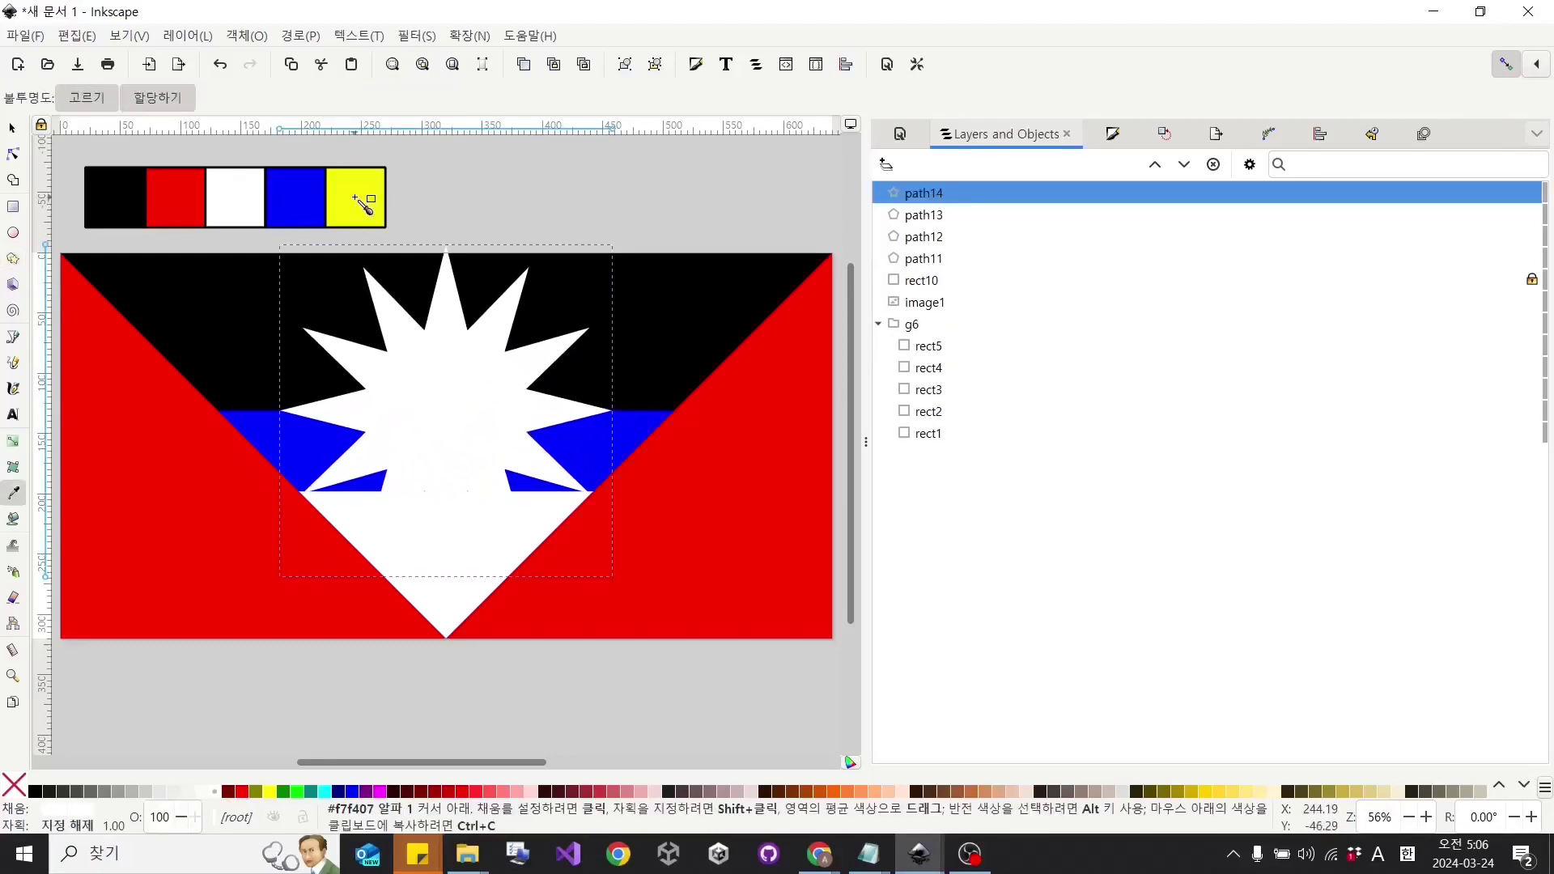
{"action": "left_click", "coordinate": [362, 205]}
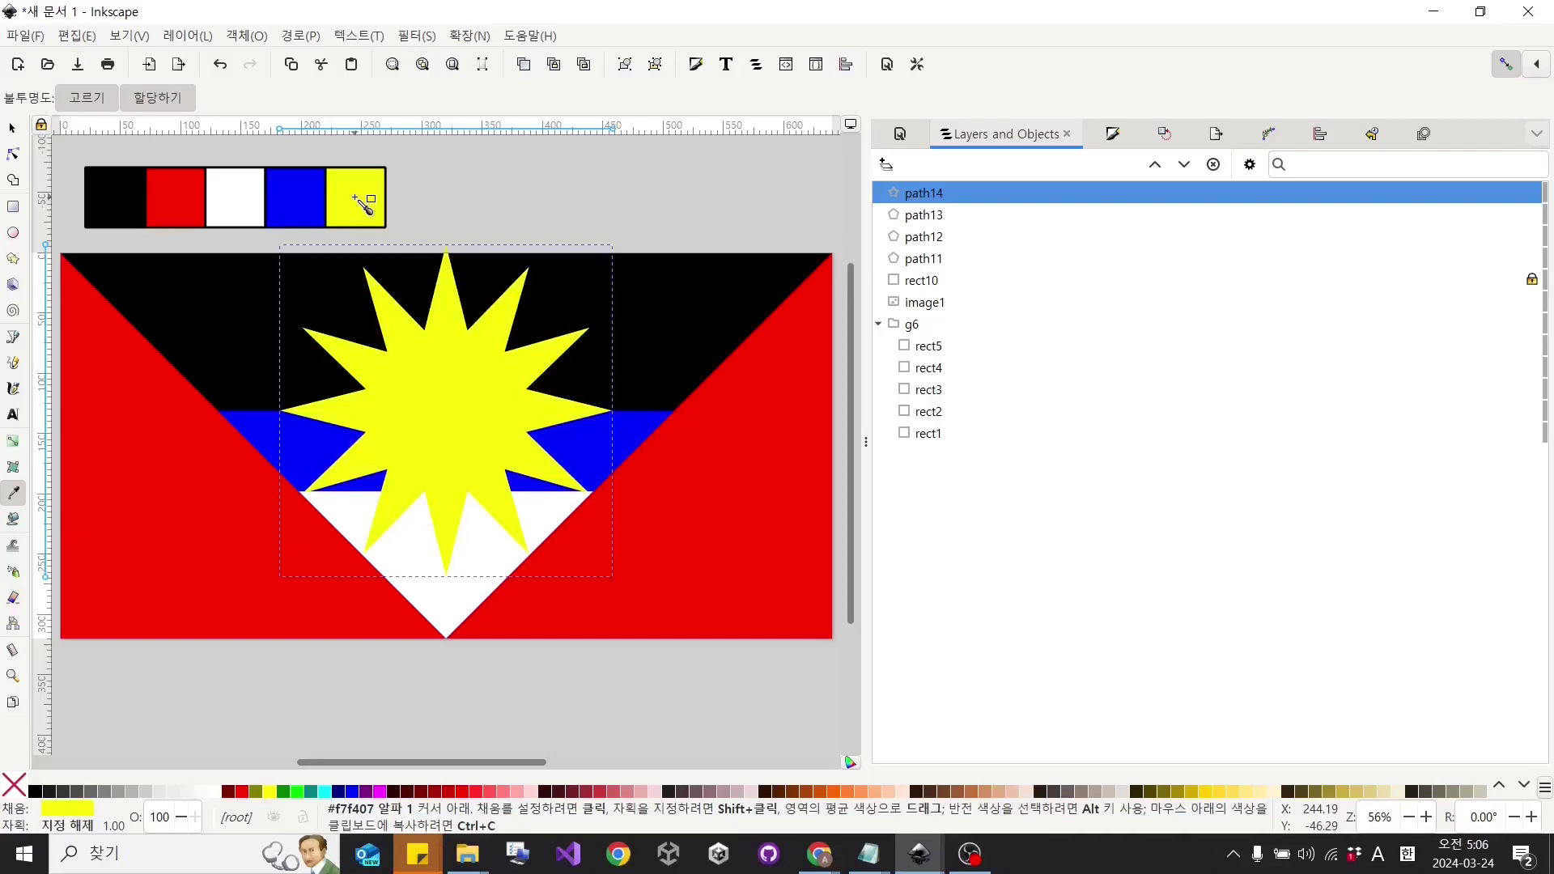
Resize the yellow star to 320 by 210 mm and move it to X 160, Y 26 mm, centred on the blue band's top edge.
{"action": "key", "text": "s"}
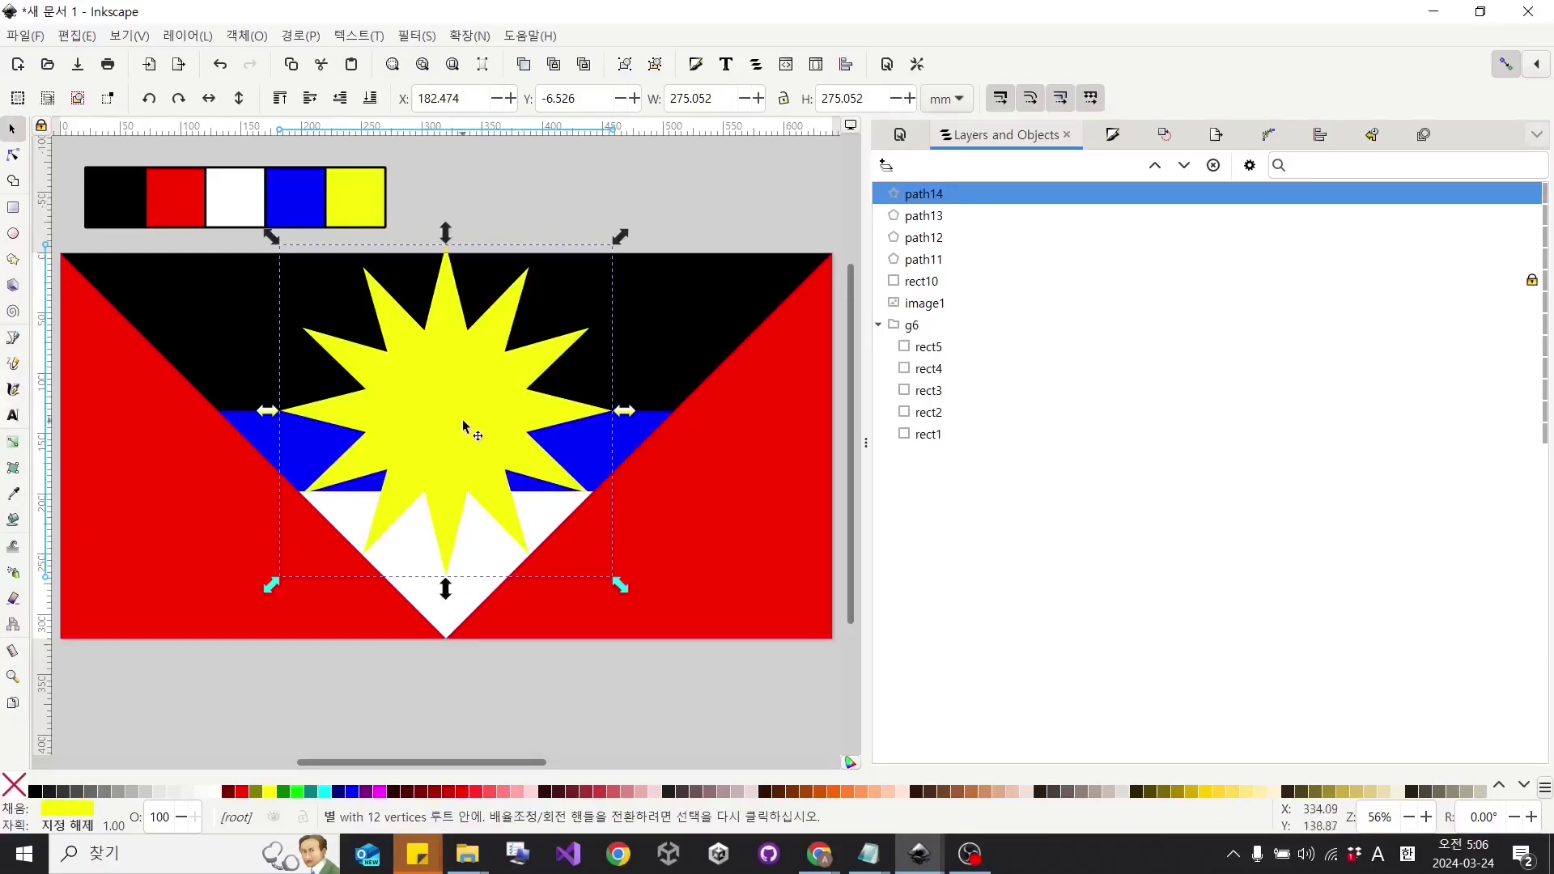
{"action": "left_click", "coordinate": [696, 98]}
{"action": "type", "text": "320"}
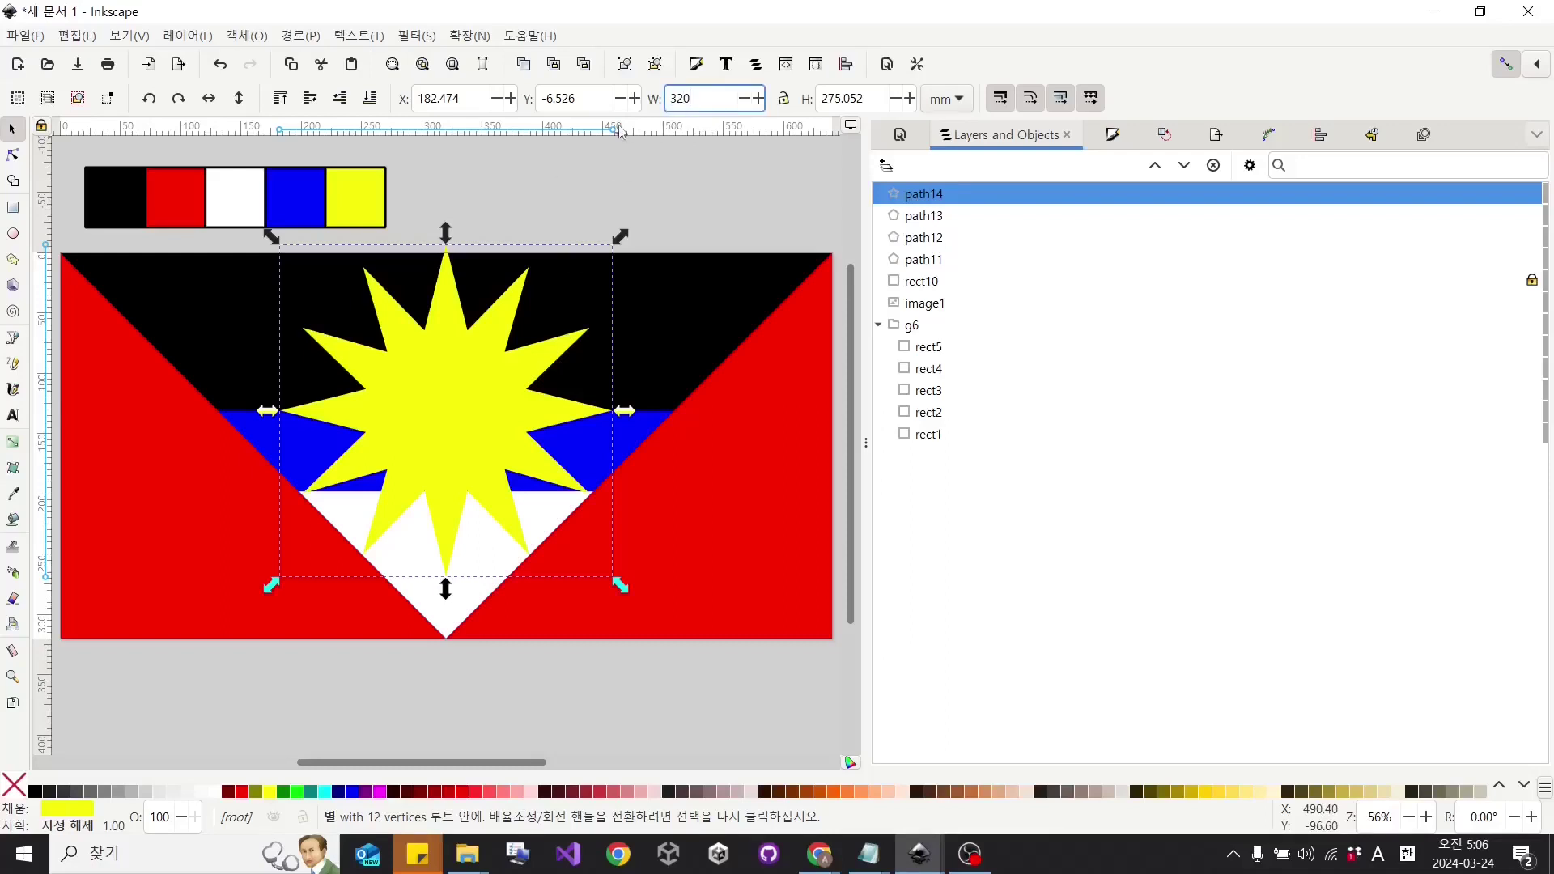
{"action": "key", "text": "Tab"}
{"action": "type", "text": "210"}
{"action": "key", "text": "Return"}
{"action": "left_click_drag", "start_coordinate": [453, 338], "coordinate": [466, 407]}
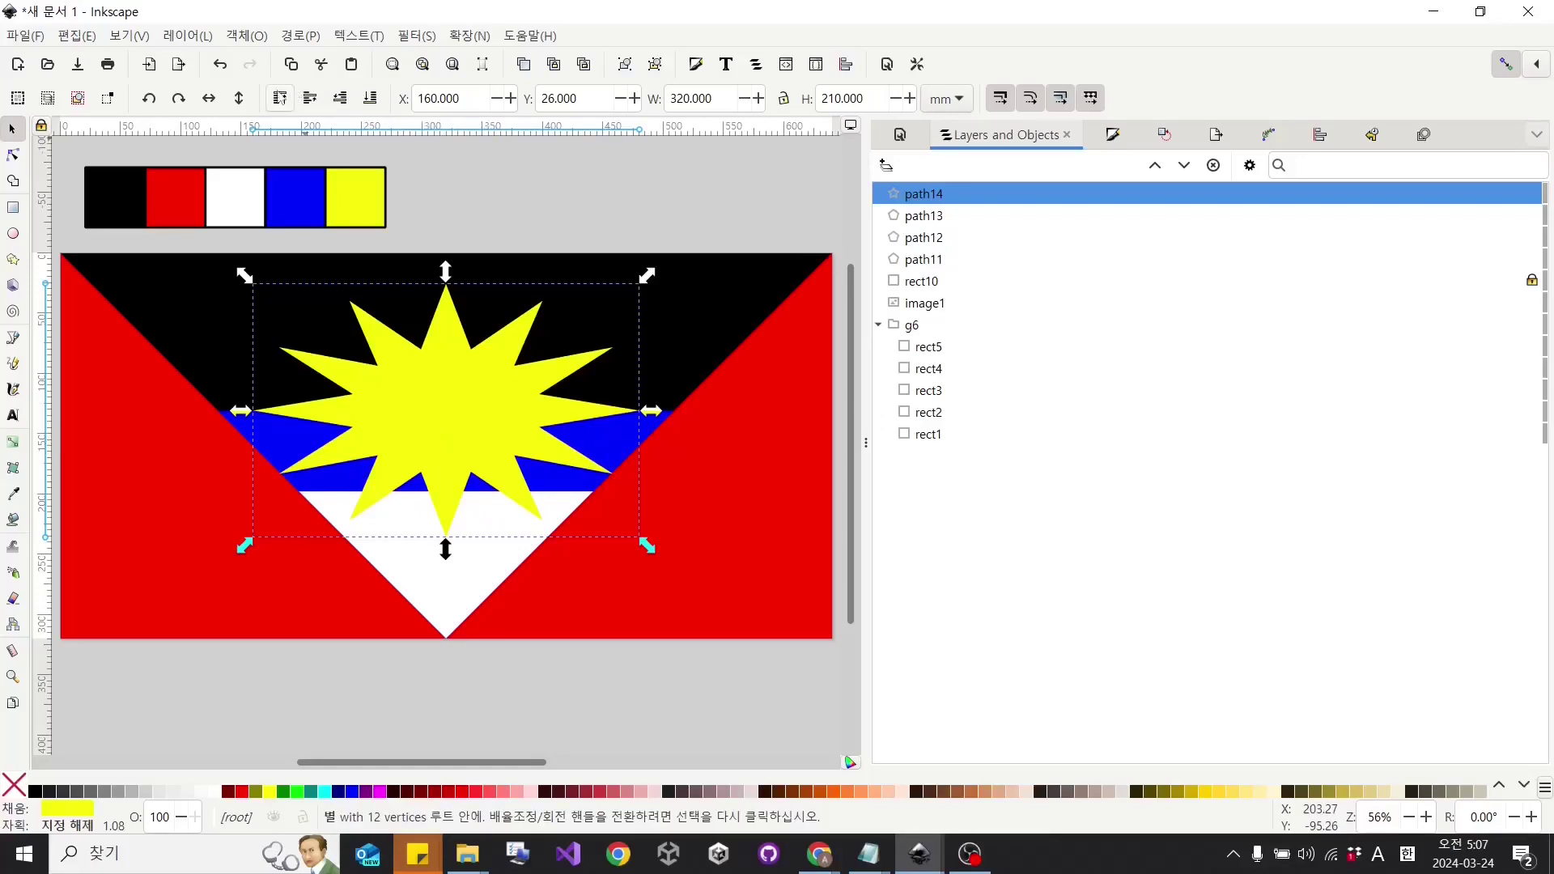
Restack the yellow star below the white and blue triangles but above the black one, and deselect it.
{"action": "left_click", "coordinate": [371, 102]}
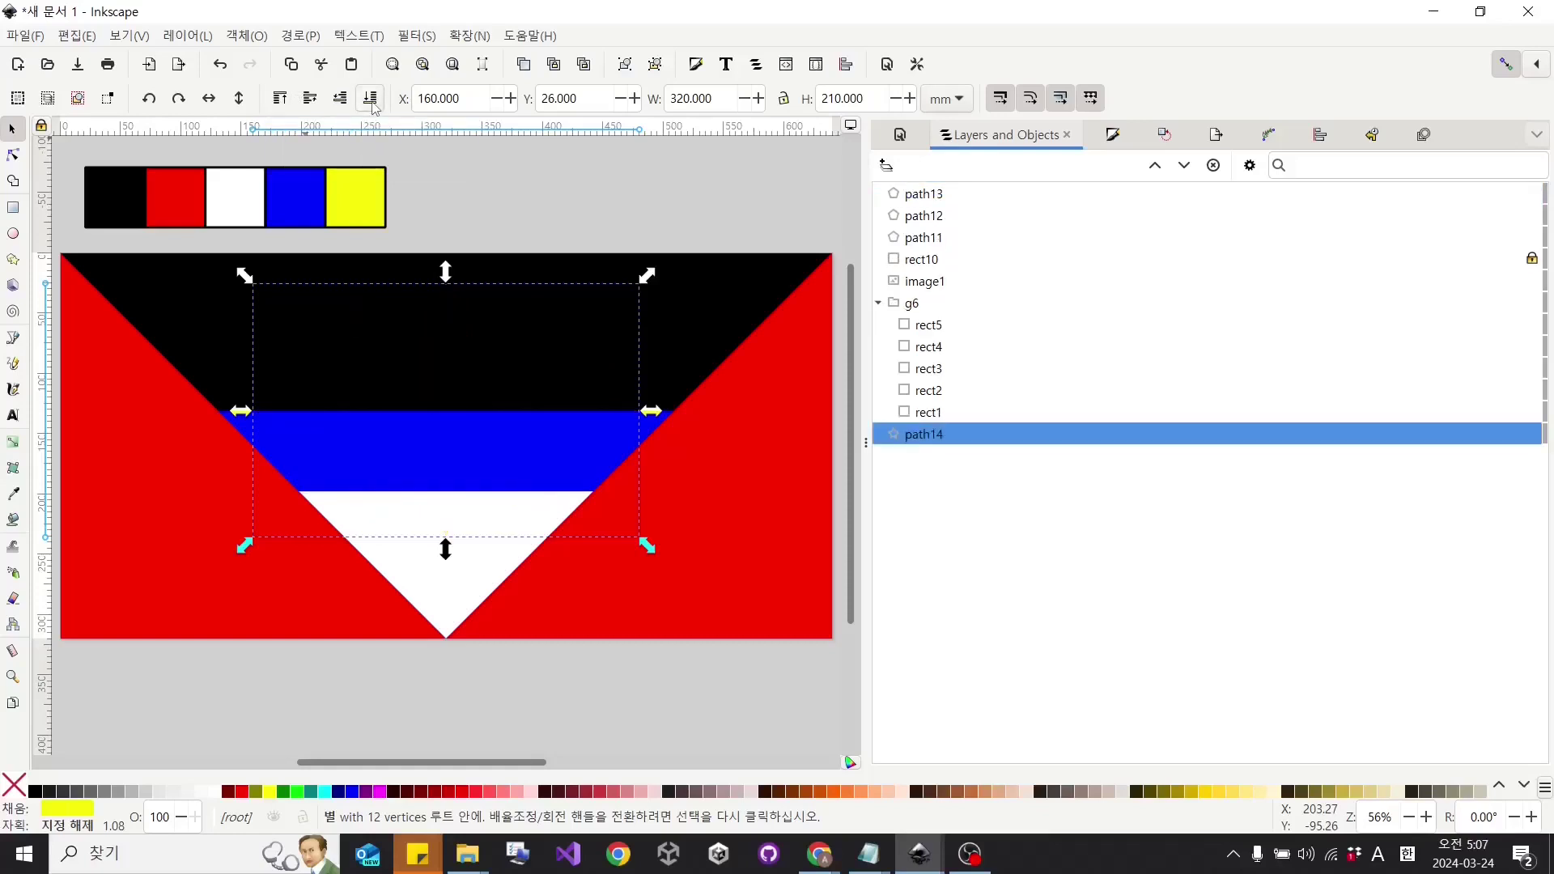
{"action": "left_click", "coordinate": [280, 100]}
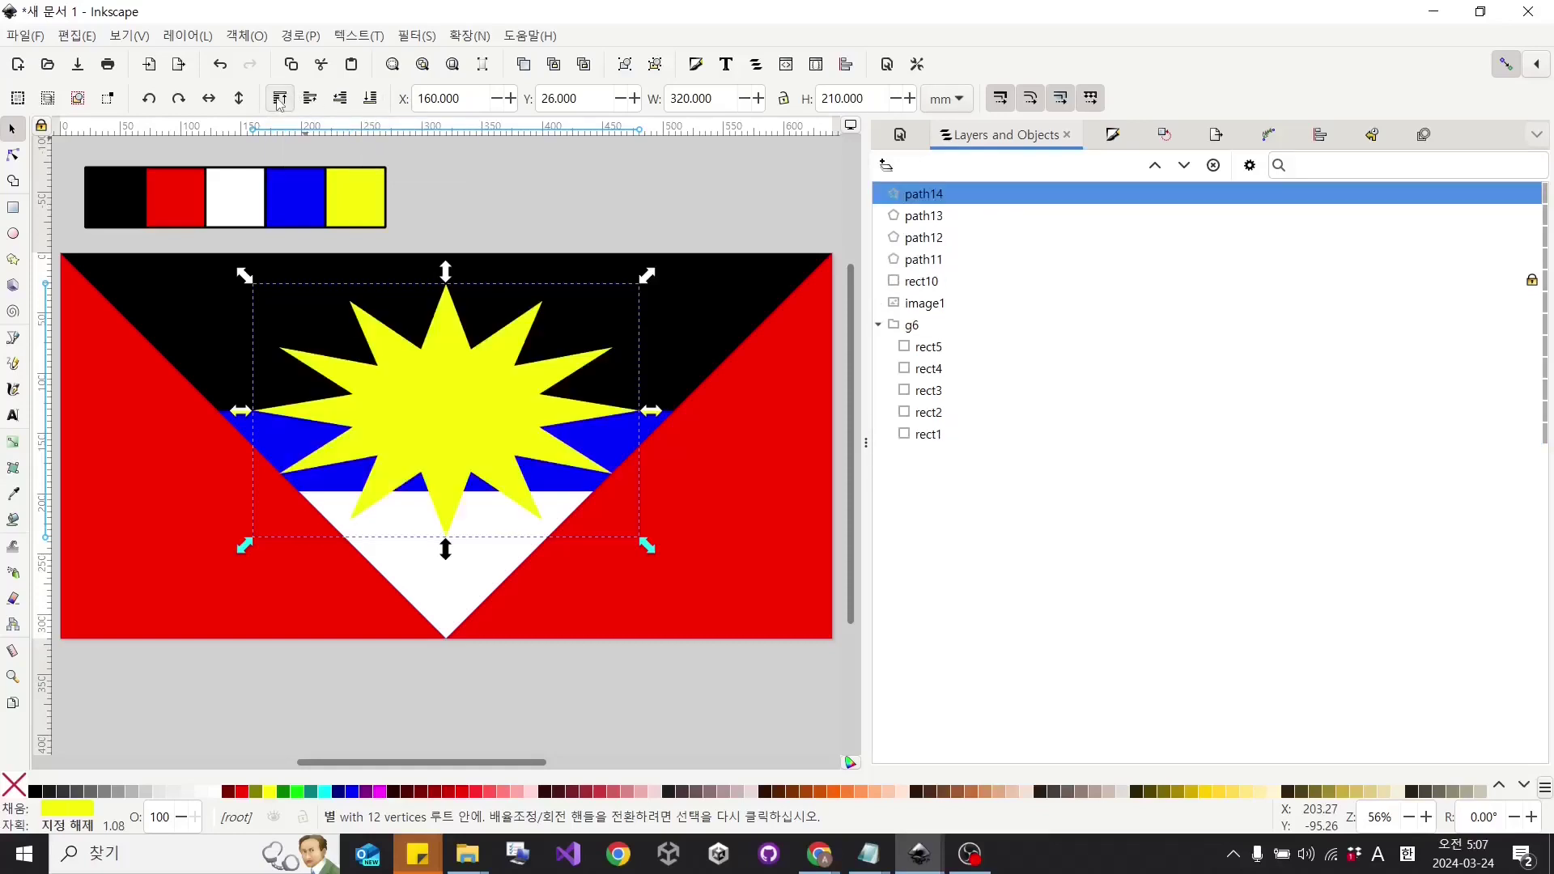
{"action": "left_click", "coordinate": [343, 104]}
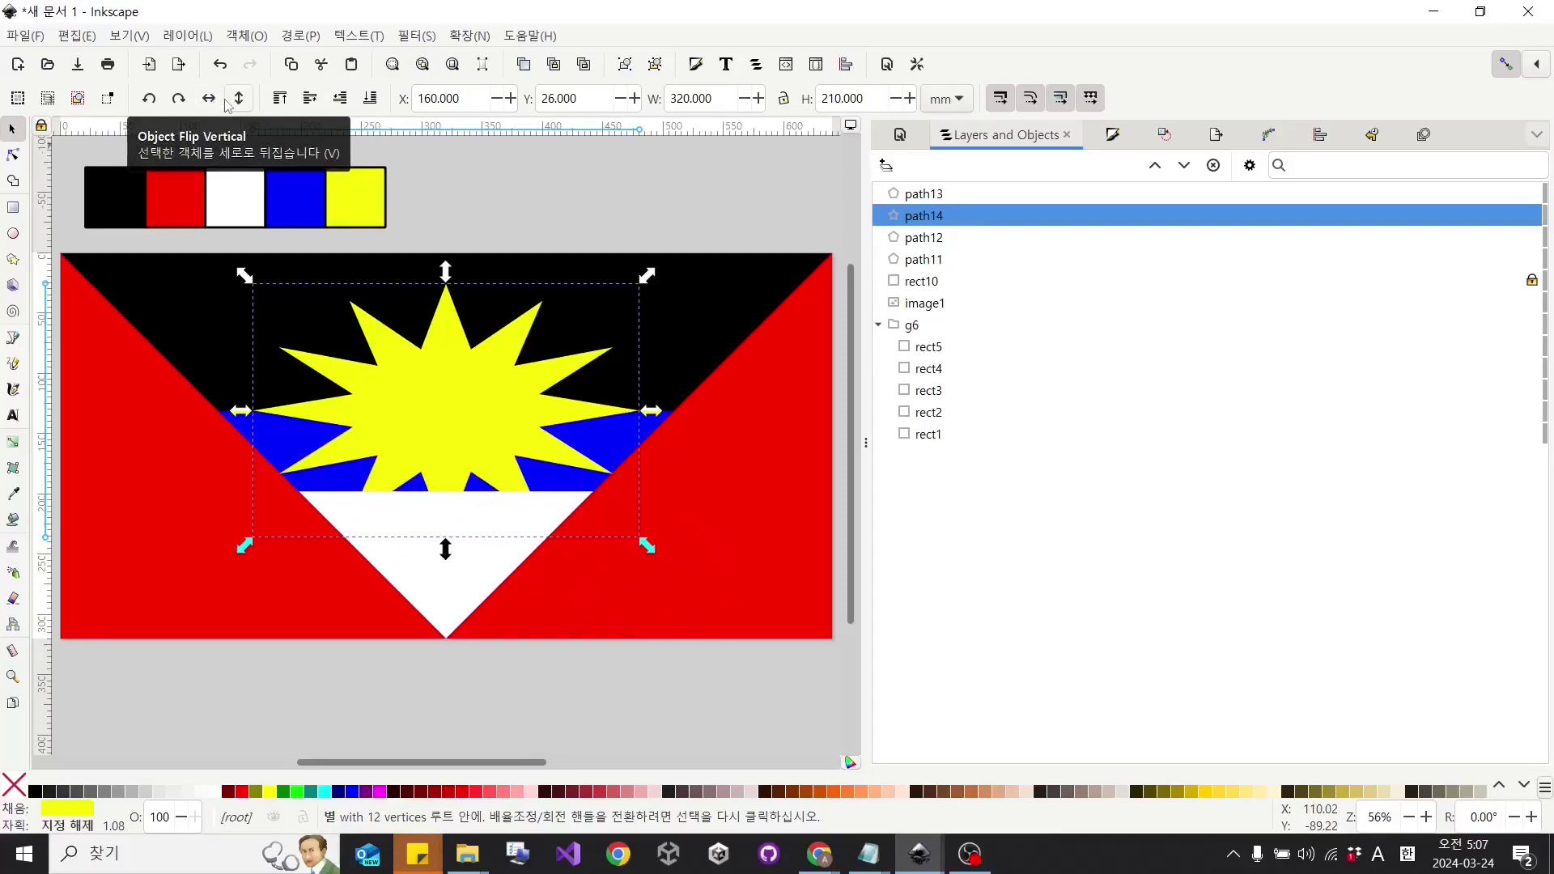
{"action": "left_click", "coordinate": [339, 101]}
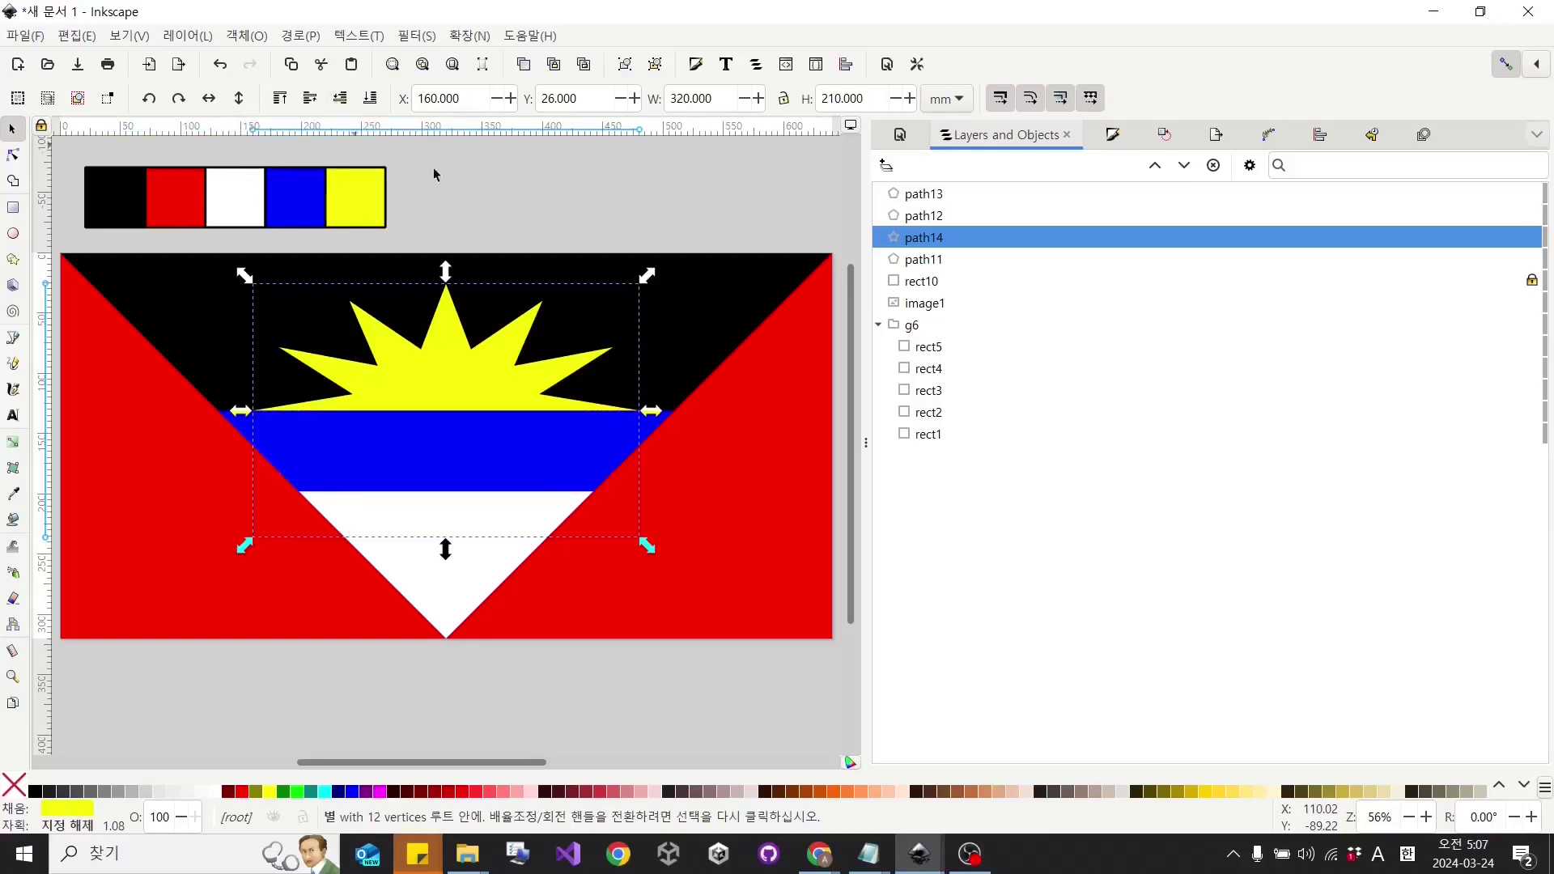
{"action": "left_click", "coordinate": [540, 195]}
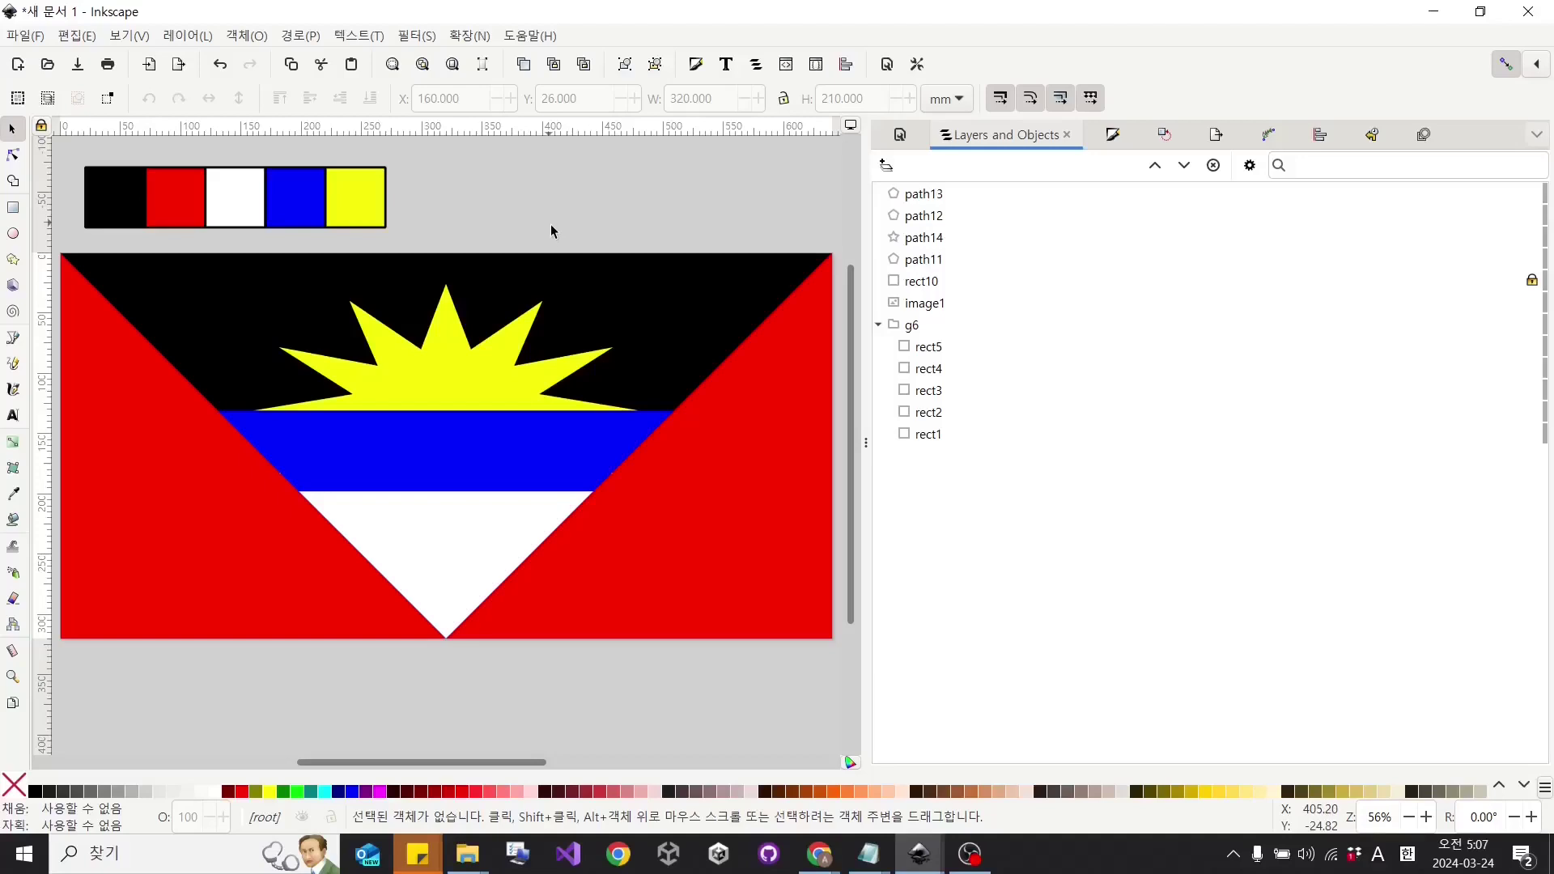
Examine the technical description and proportion diagram of the Canadian flag on the canada.ca page in the browser.
{"action": "key", "text": "ctrl"}
{"action": "key", "text": "4"}
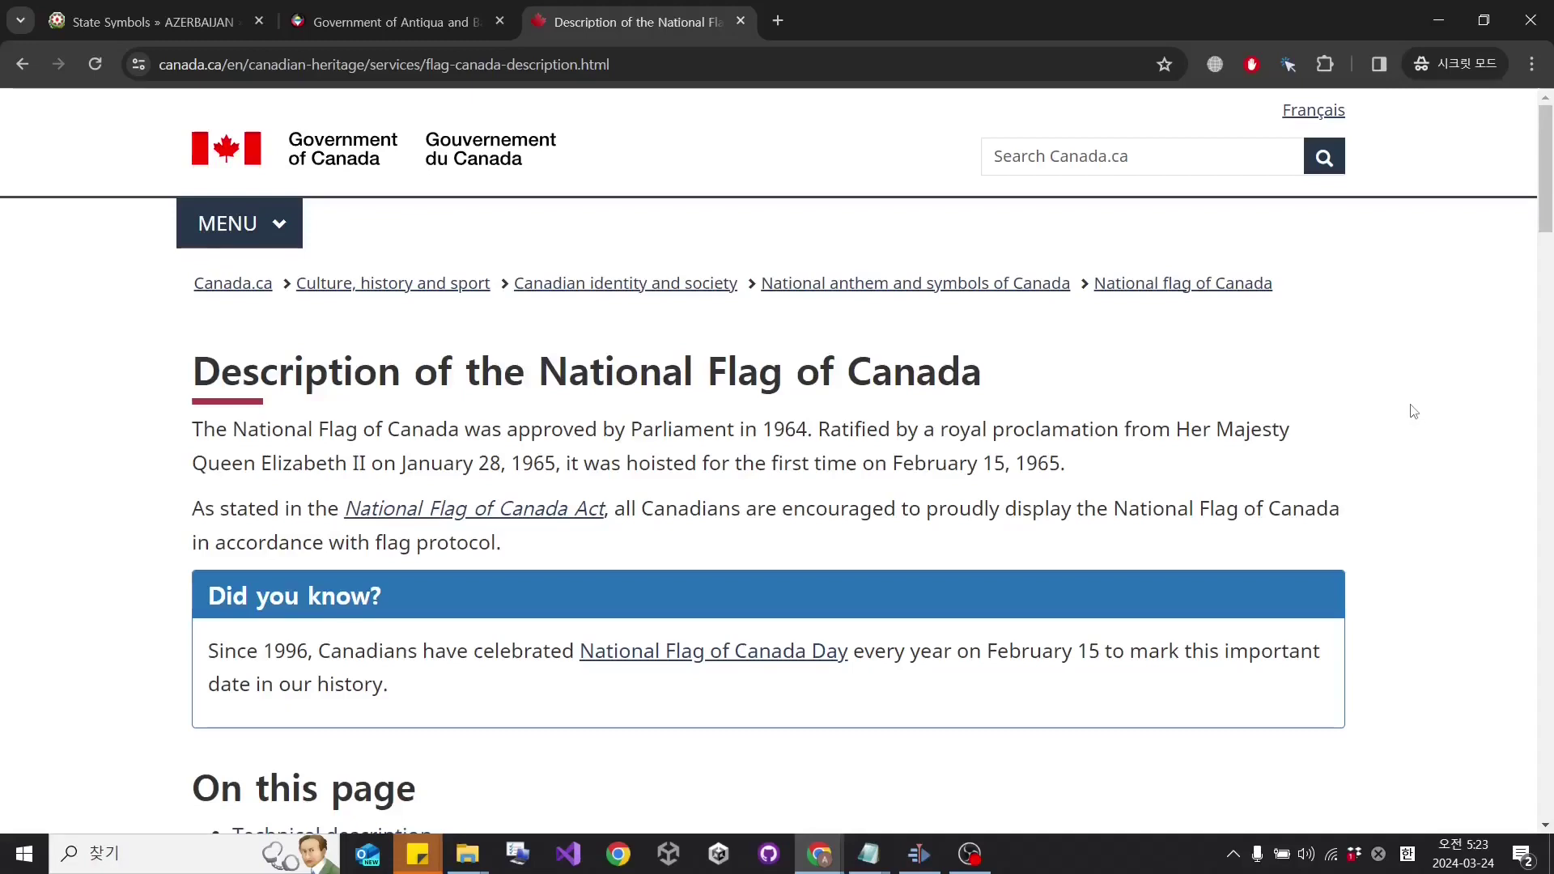
{"action": "scroll", "coordinate": [1413, 410], "scroll_direction": "down", "scroll_amount": 5}
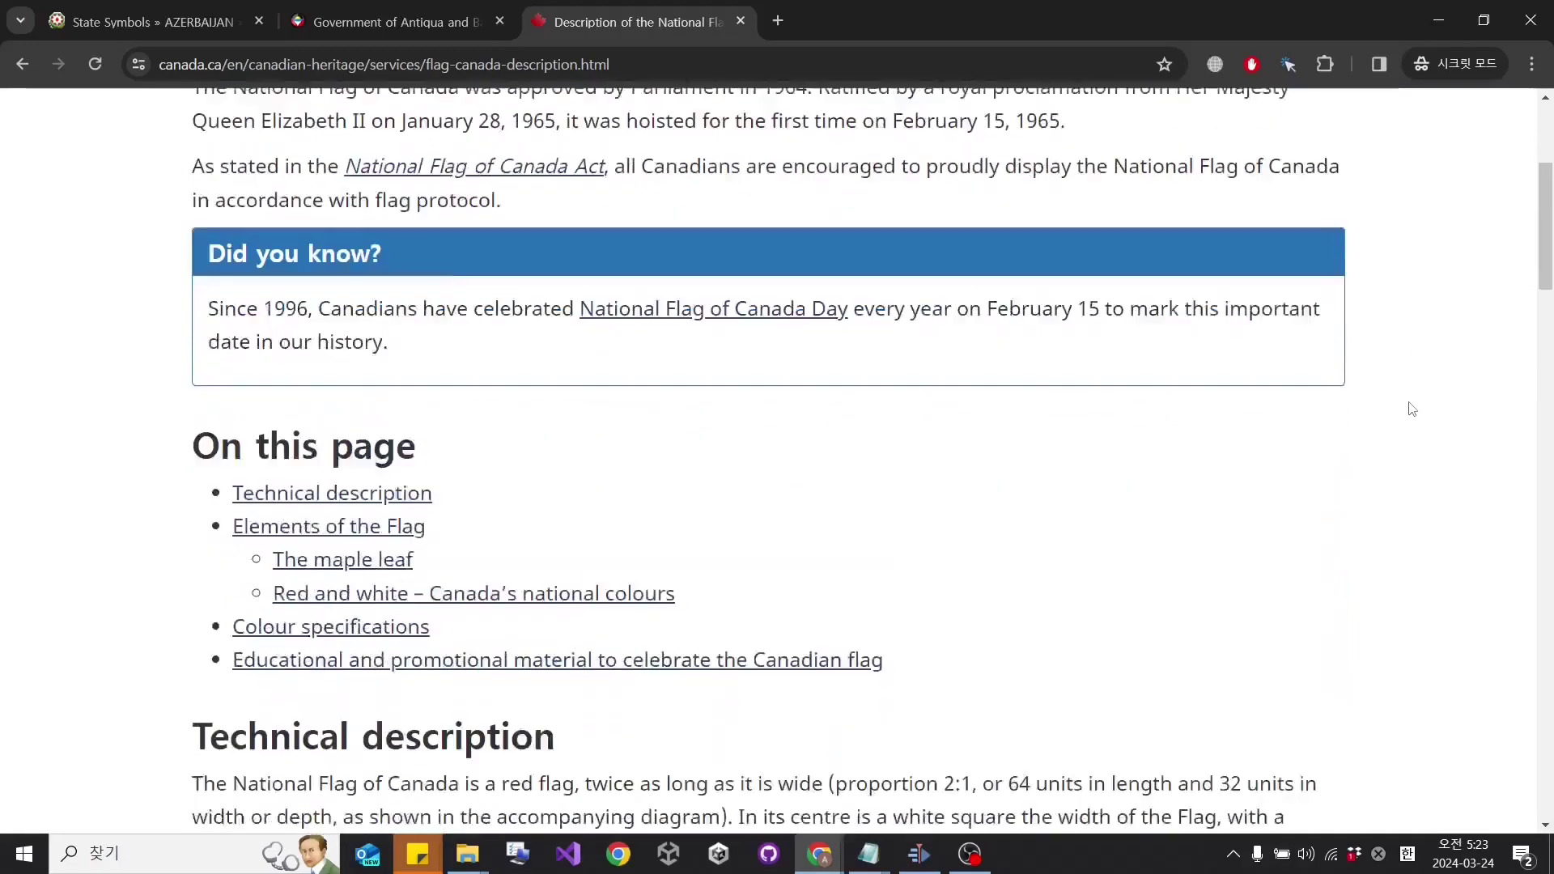
{"action": "scroll", "coordinate": [1411, 410], "scroll_direction": "down", "scroll_amount": 3}
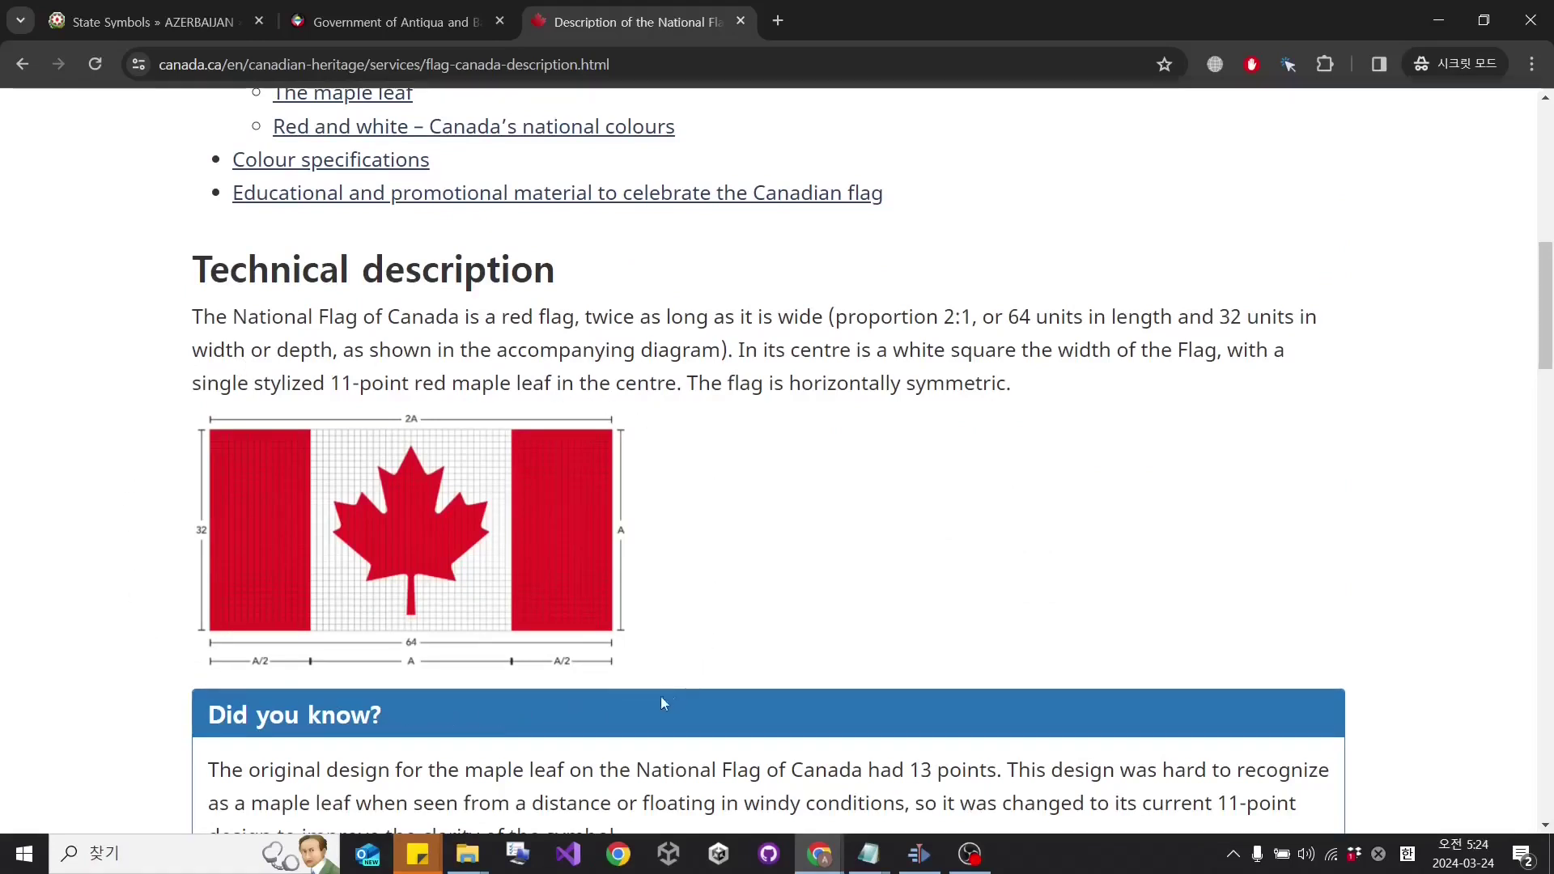
{"action": "scroll", "coordinate": [360, 759], "scroll_direction": "down", "scroll_amount": 2}
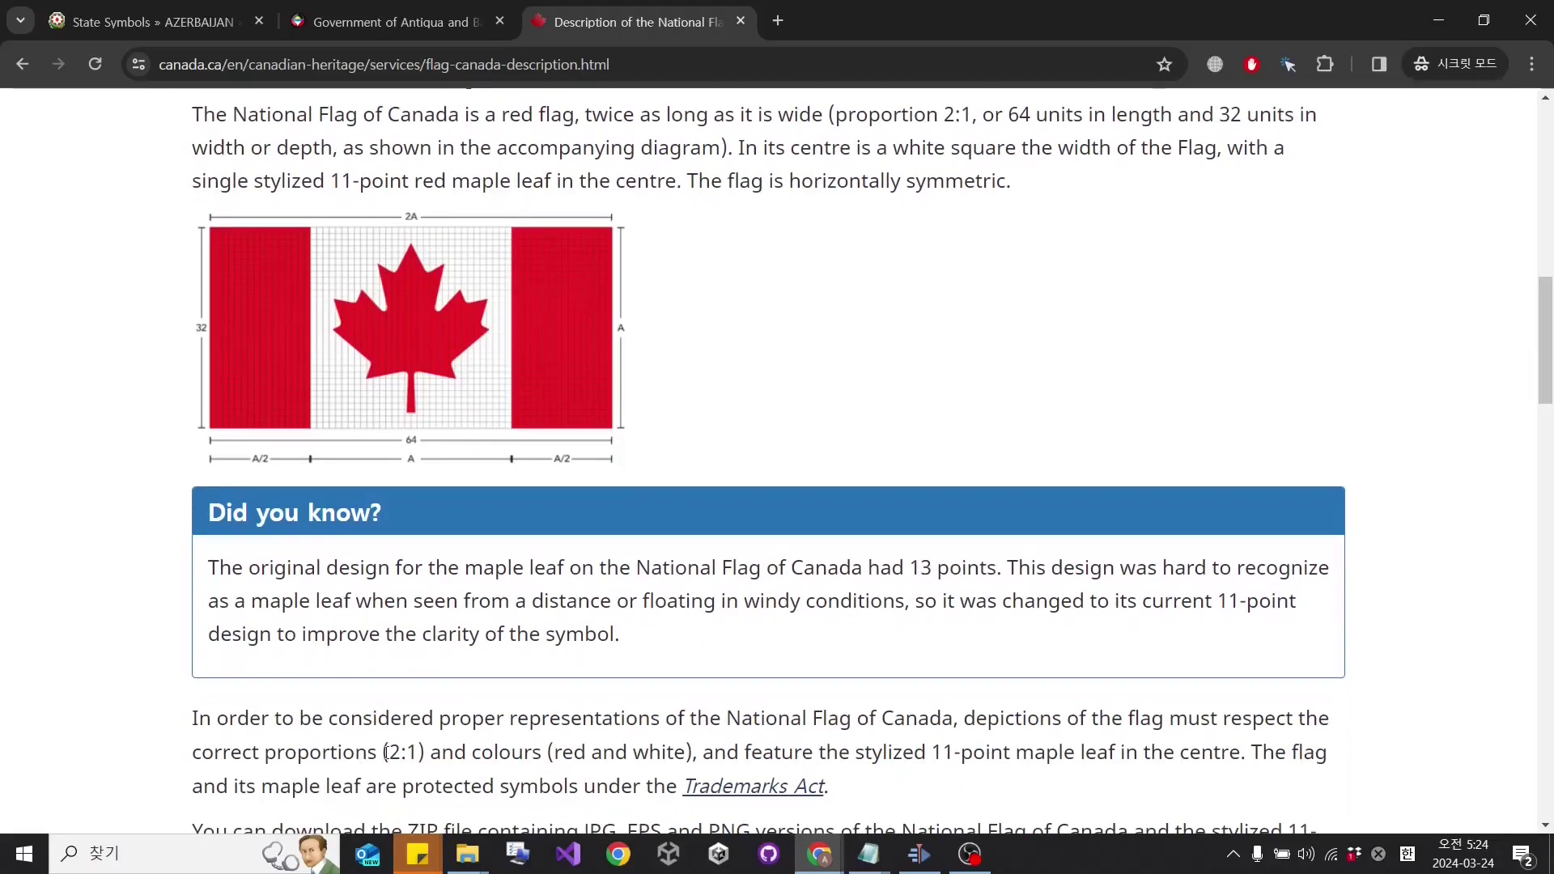
{"action": "scroll", "coordinate": [387, 756], "scroll_direction": "up", "scroll_amount": 1}
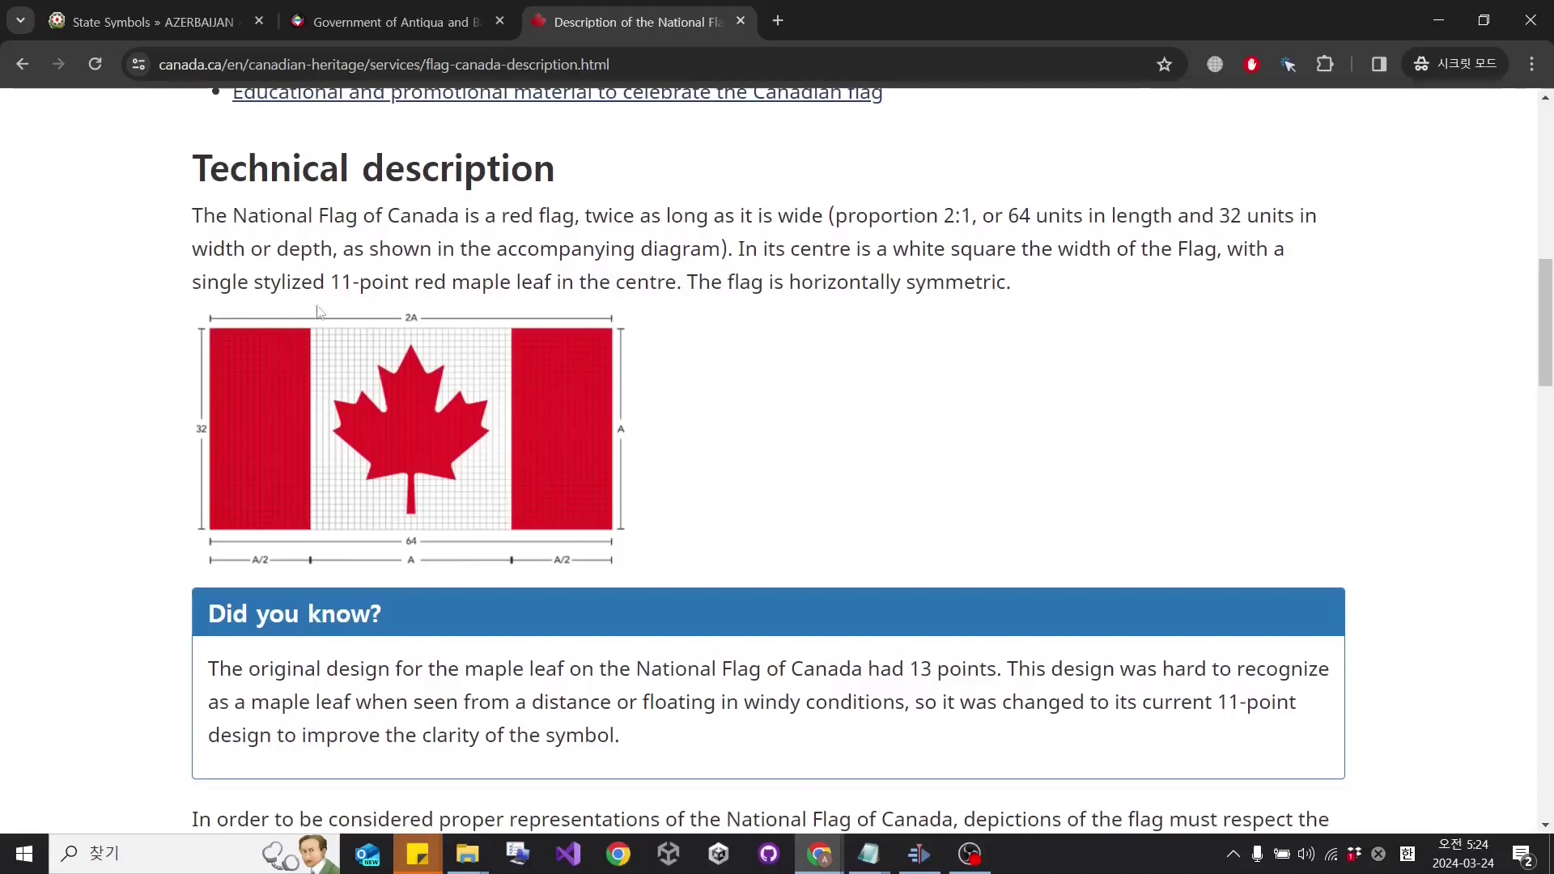
{"action": "left_click_drag", "start_coordinate": [395, 276], "coordinate": [678, 273]}
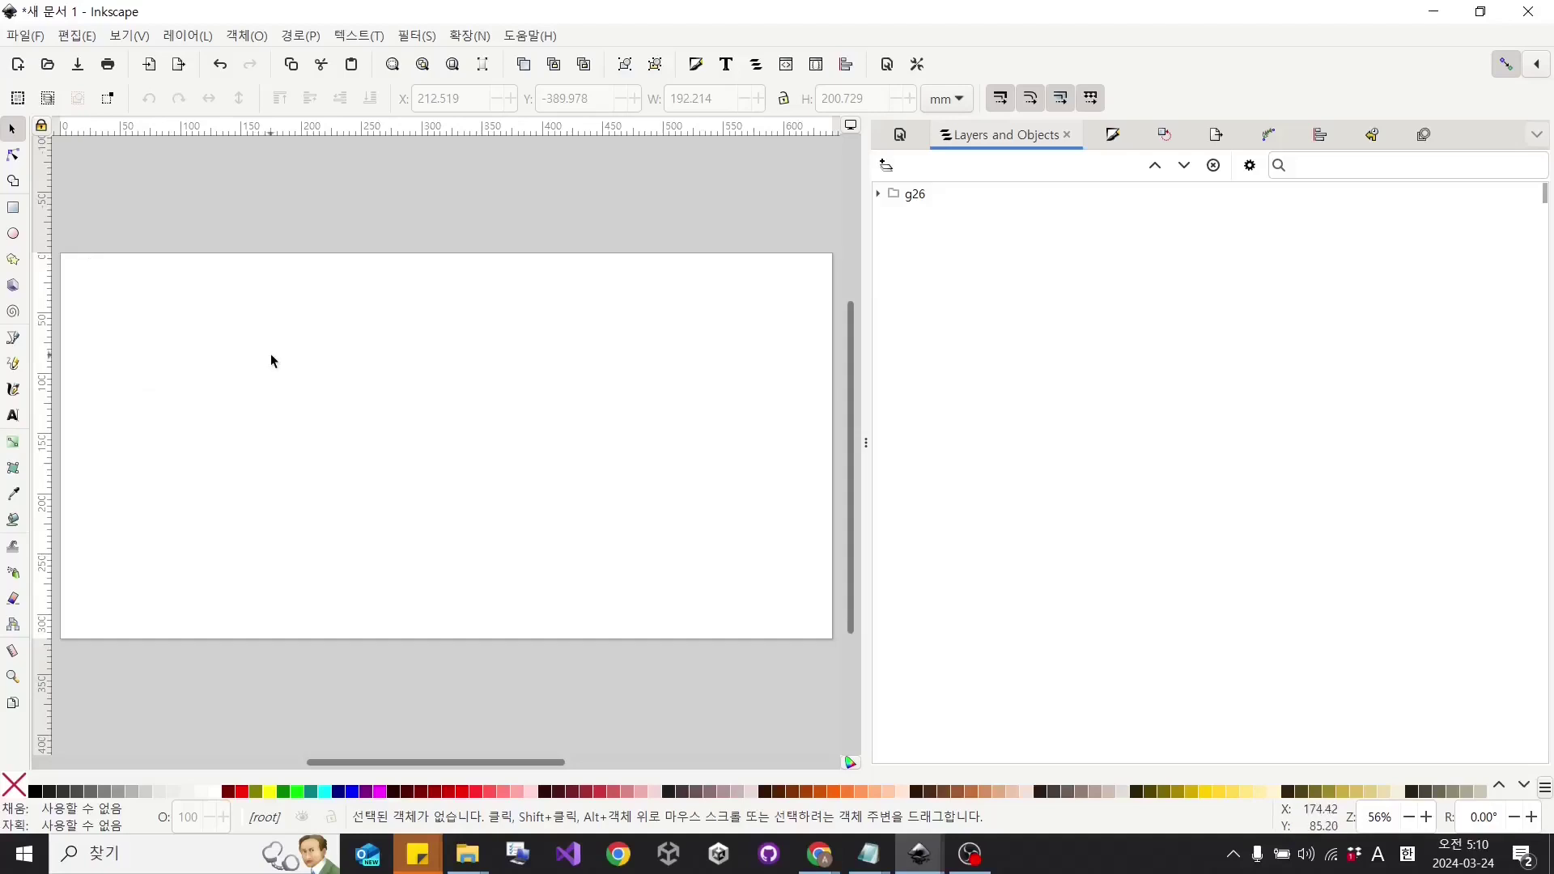
Draw two red rectangles in Inkscape, one in the page's left part and one about 69 by 113 mm in its right part.
{"action": "left_click_drag", "start_coordinate": [276, 255], "coordinate": [652, 638]}
{"action": "left_click", "coordinate": [13, 208]}
{"action": "left_click_drag", "start_coordinate": [221, 447], "coordinate": [227, 466]}
{"action": "left_click_drag", "start_coordinate": [552, 357], "coordinate": [636, 493]}
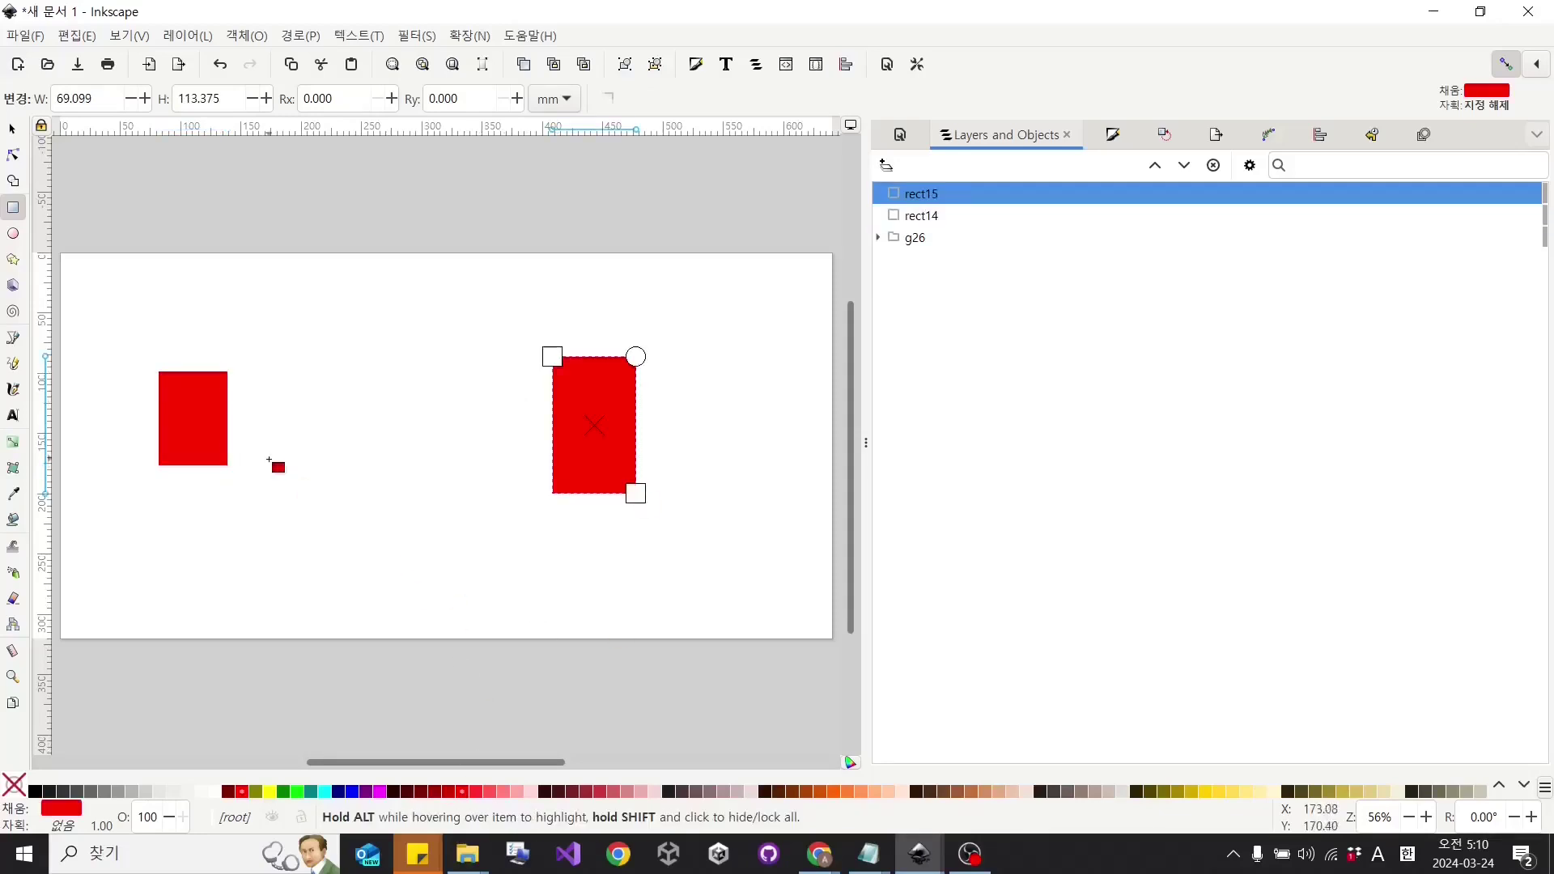
Resize the left red rectangle to 160 mm wide and 320 mm high.
{"action": "key", "text": "s"}
{"action": "left_click", "coordinate": [202, 429]}
{"action": "left_click", "coordinate": [732, 102]}
{"action": "type", "text": "1"}
{"action": "key", "text": "Tab"}
{"action": "type", "text": "3"}
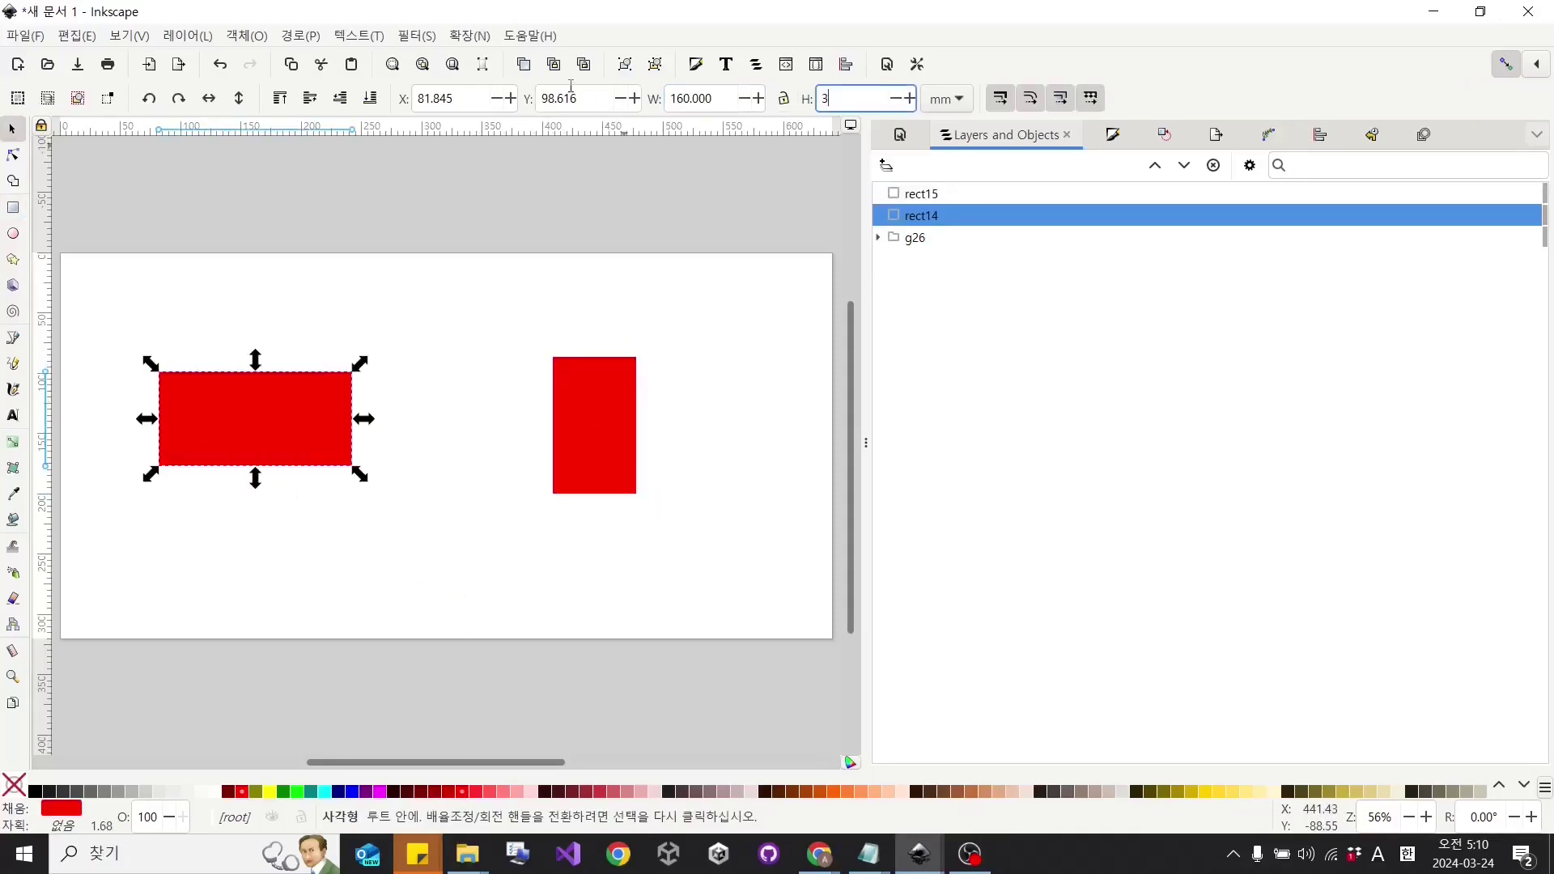
{"action": "key", "text": "Return"}
Resize the right red rectangle to 160 mm wide and 320 mm high.
{"action": "left_click", "coordinate": [623, 428]}
{"action": "left_click", "coordinate": [695, 98]}
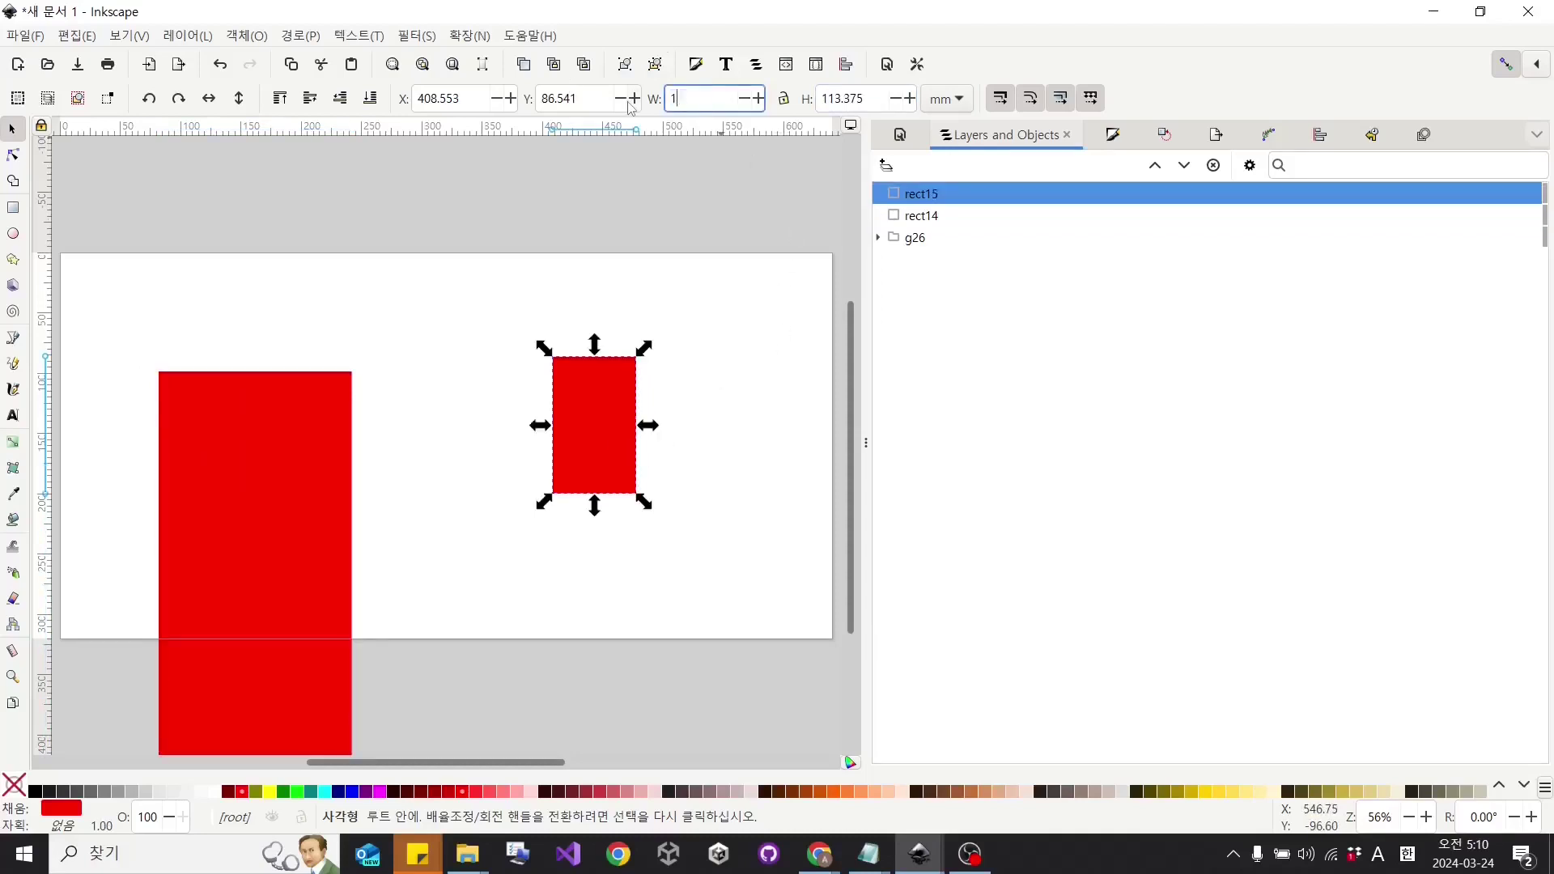
{"action": "type", "text": "160"}
{"action": "key", "text": "Tab"}
{"action": "type", "text": "320"}
{"action": "key", "text": "Return"}
Align both red rectangles with the page's top edge by setting their Y position to 0 mm.
{"action": "key", "text": "ctrl+a"}
{"action": "left_click", "coordinate": [583, 98]}
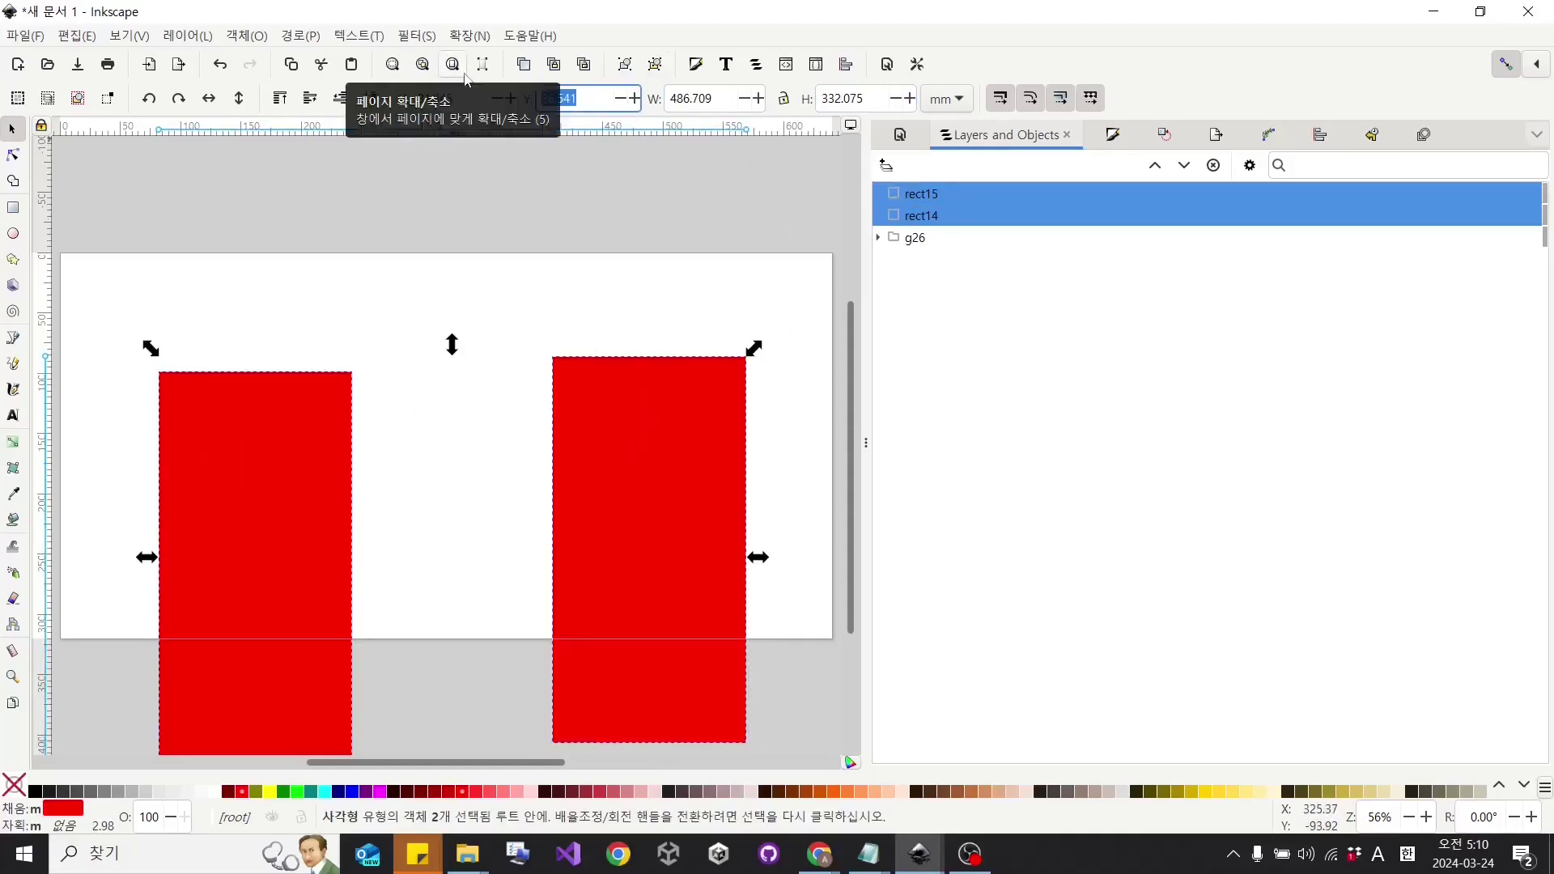
{"action": "key", "text": "Tab"}
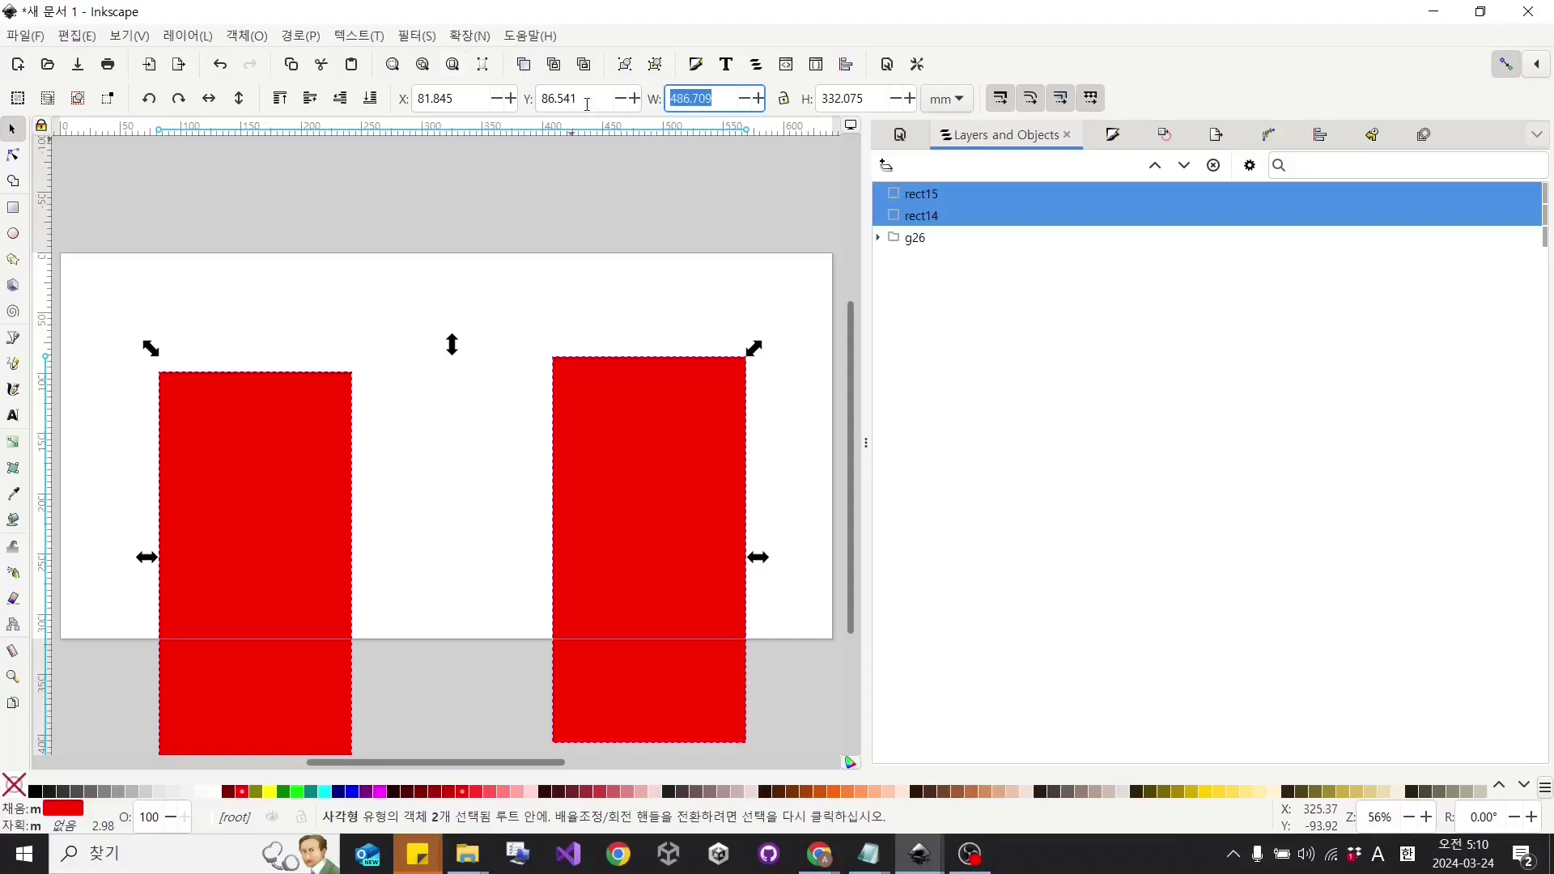
{"action": "key", "text": "shift+Tab"}
{"action": "type", "text": "0"}
{"action": "key", "text": "Return"}
{"action": "left_click", "coordinate": [340, 388]}
{"action": "left_click", "coordinate": [571, 97]}
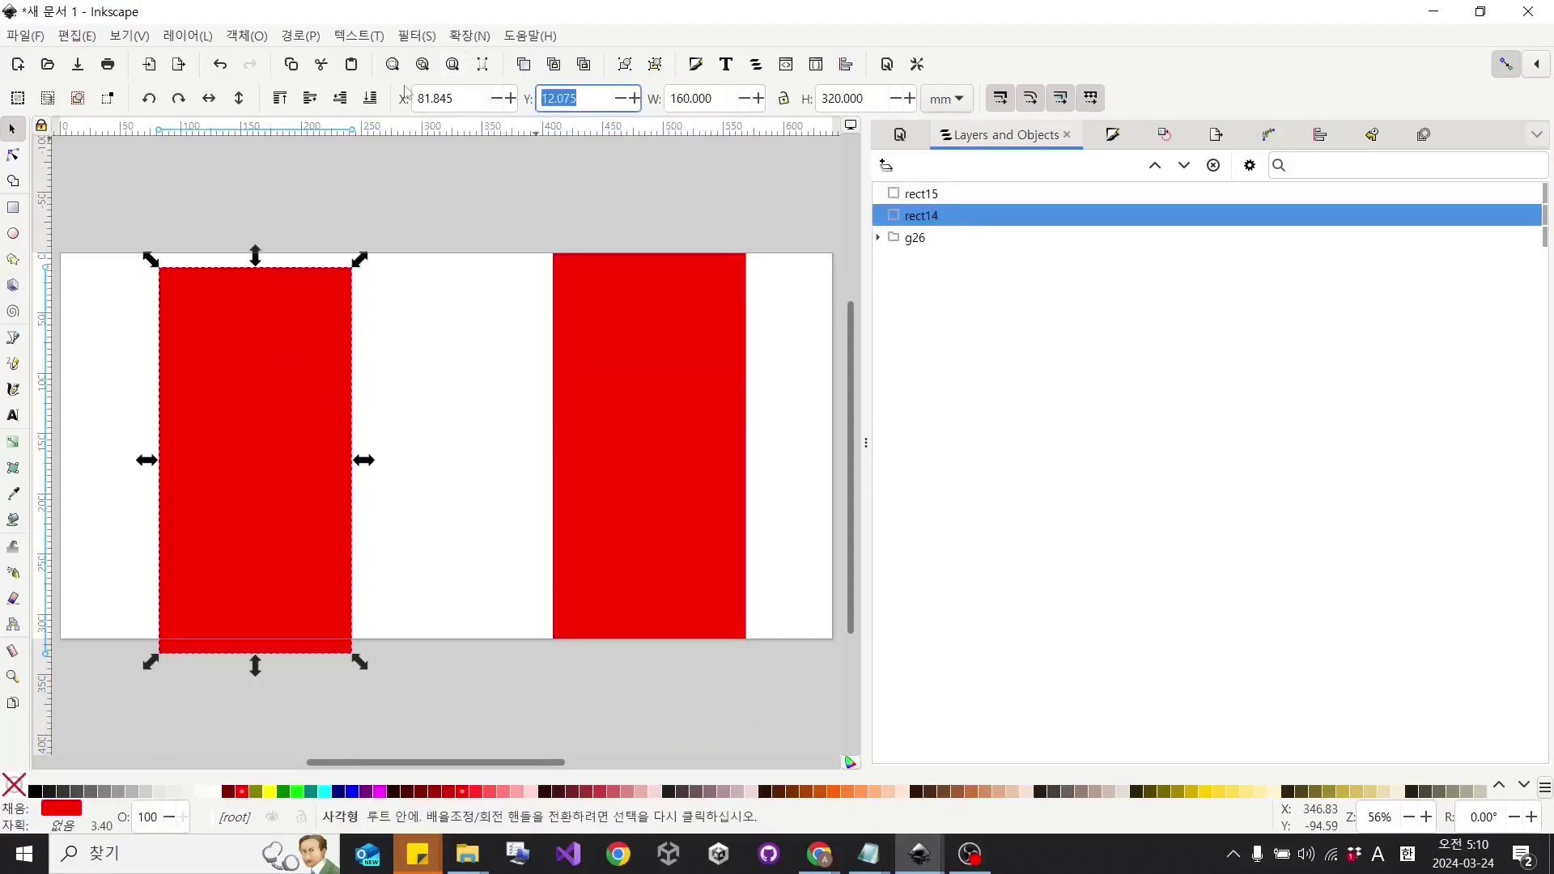
{"action": "type", "text": "0"}
{"action": "key", "text": "Return"}
Place the left red rectangle at X 0 mm and the right one at X 480 mm, and deselect.
{"action": "left_click", "coordinate": [495, 176]}
{"action": "left_click", "coordinate": [312, 333]}
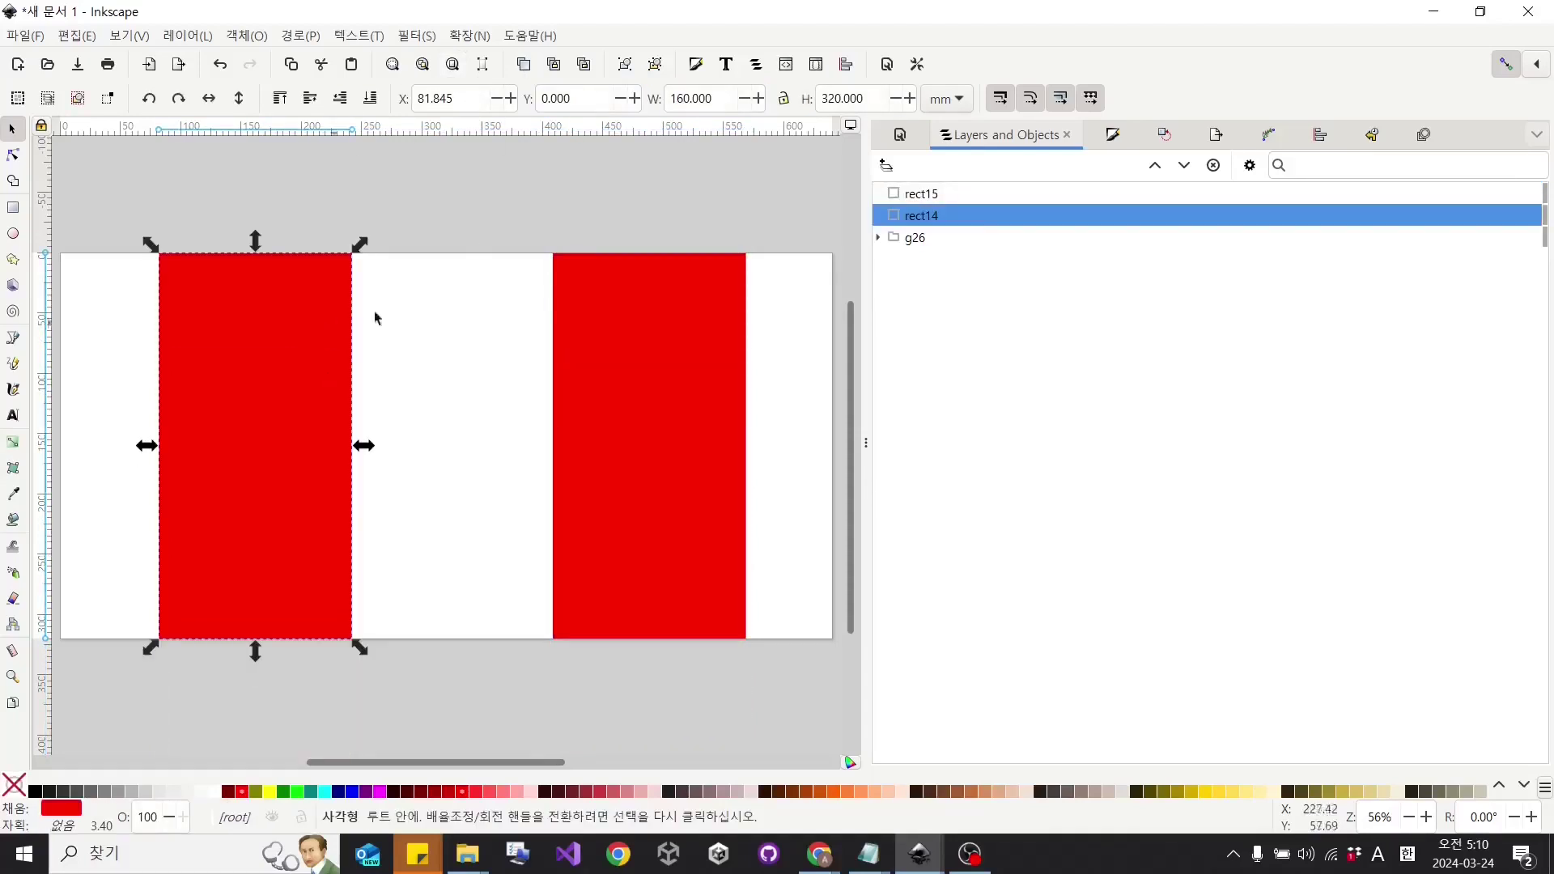
{"action": "left_click", "coordinate": [452, 97]}
{"action": "type", "text": "0"}
{"action": "key", "text": "Return"}
{"action": "left_click", "coordinate": [662, 374]}
{"action": "left_click", "coordinate": [458, 98]}
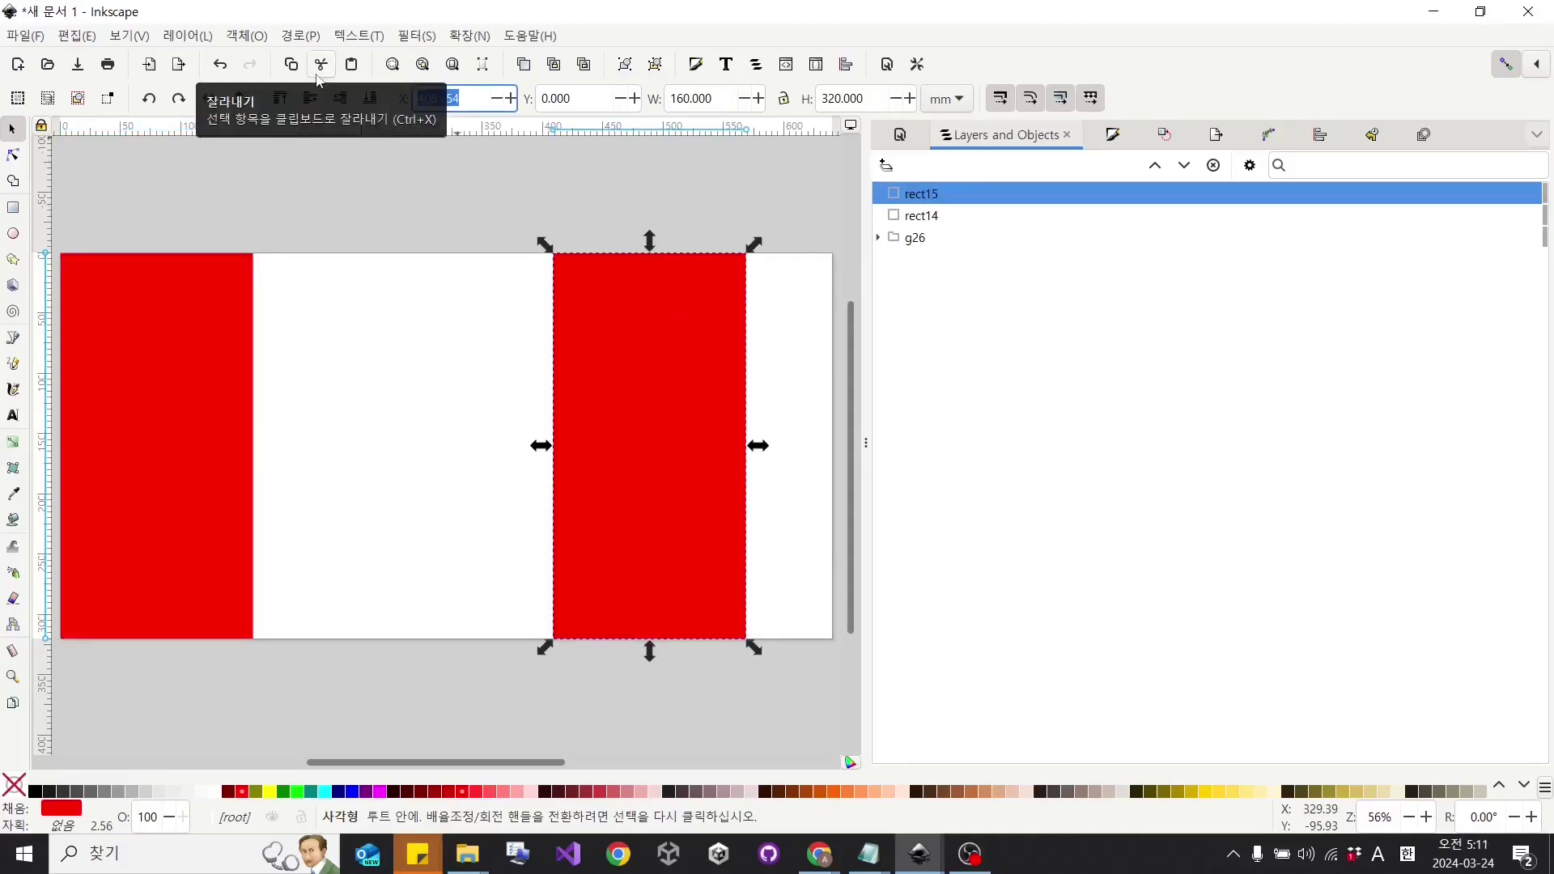
{"action": "type", "text": "4"}
{"action": "key", "text": "Return"}
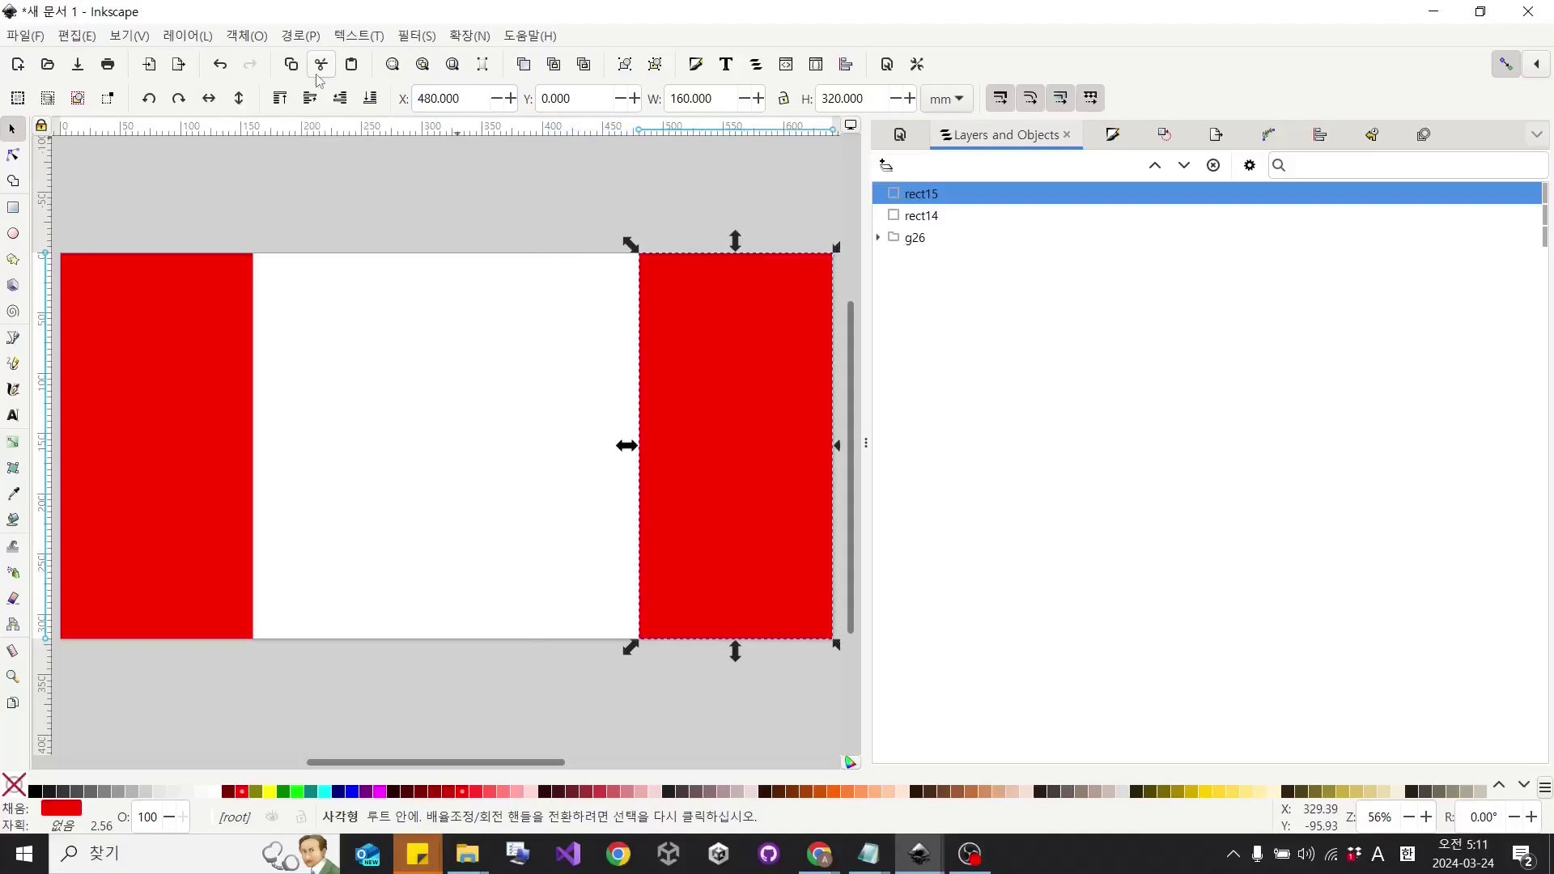
{"action": "left_click", "coordinate": [488, 571]}
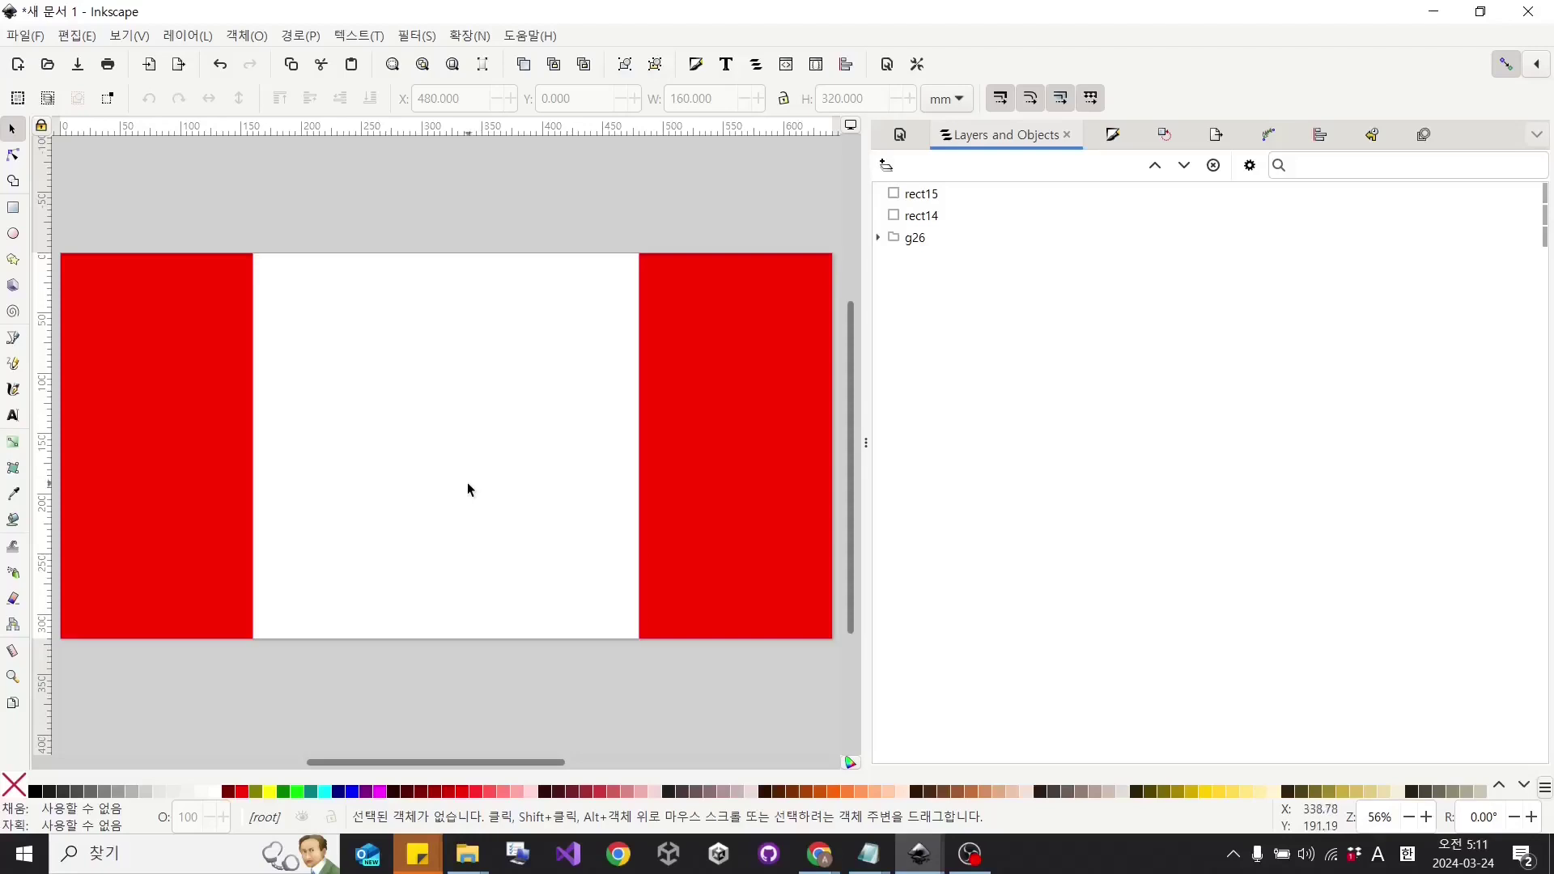
Give the ready-made maple leaf group above the page a black outline to show its component shapes.
{"action": "scroll", "coordinate": [467, 461], "scroll_direction": "up", "scroll_amount": 10}
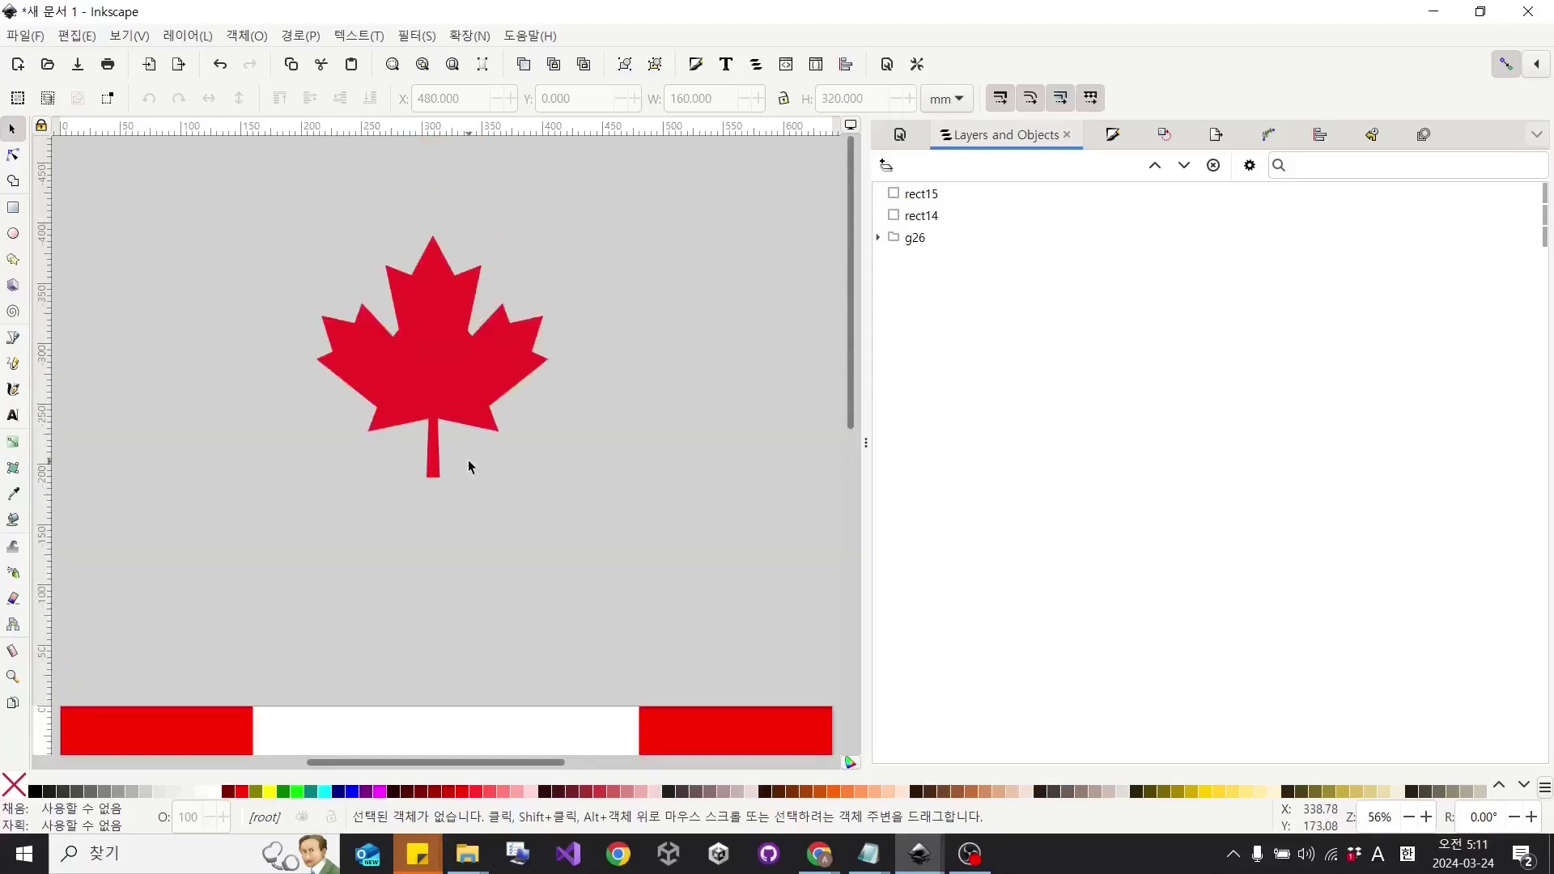
{"action": "left_click", "coordinate": [444, 356]}
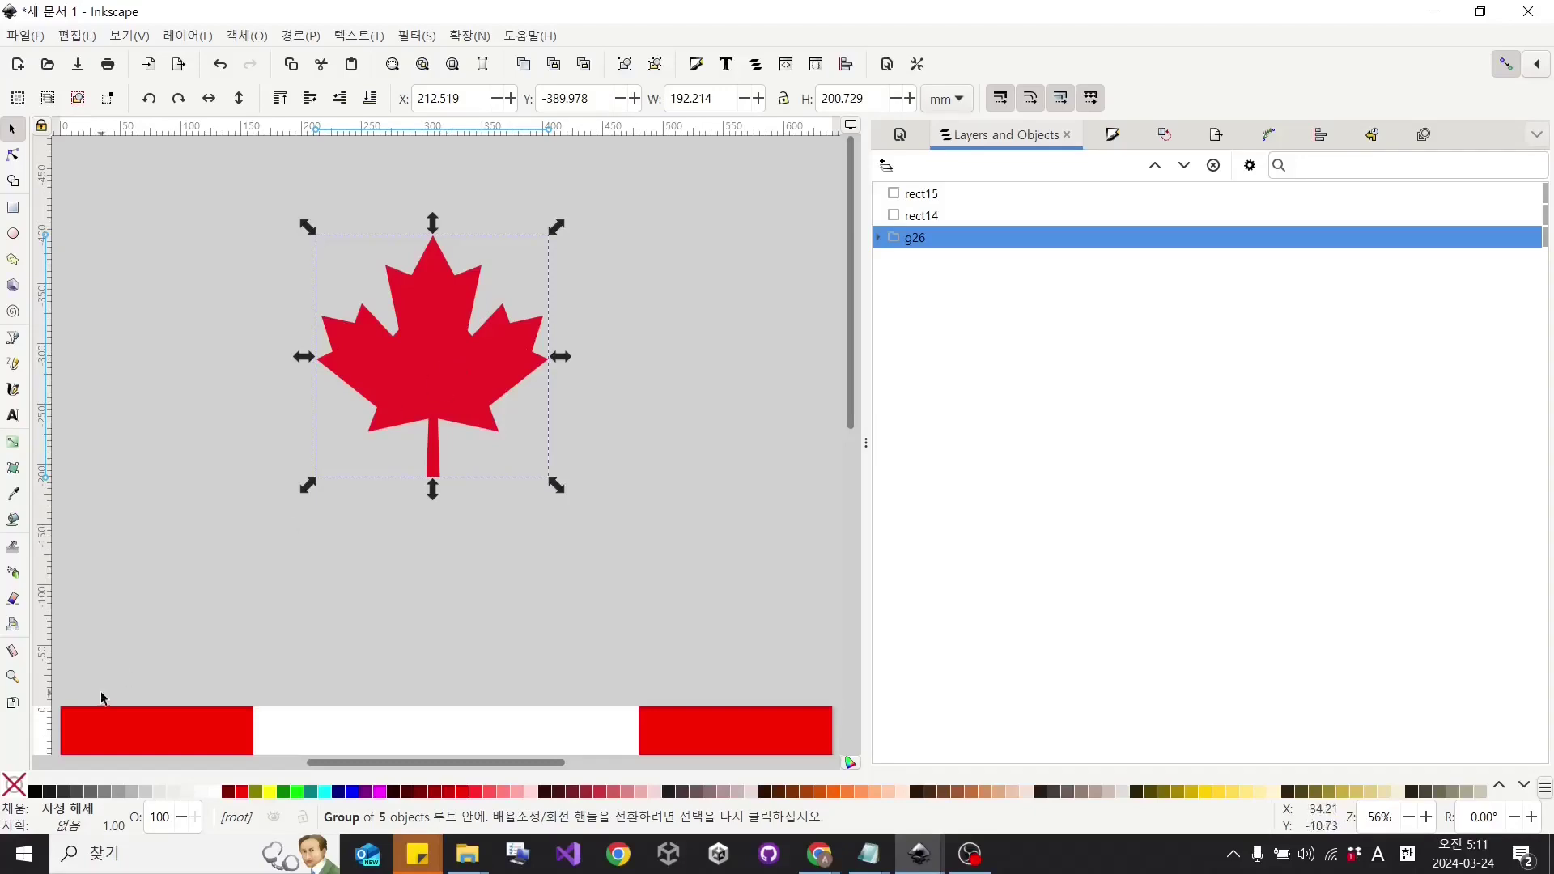
{"action": "left_click", "coordinate": [36, 797], "text": "shift"}
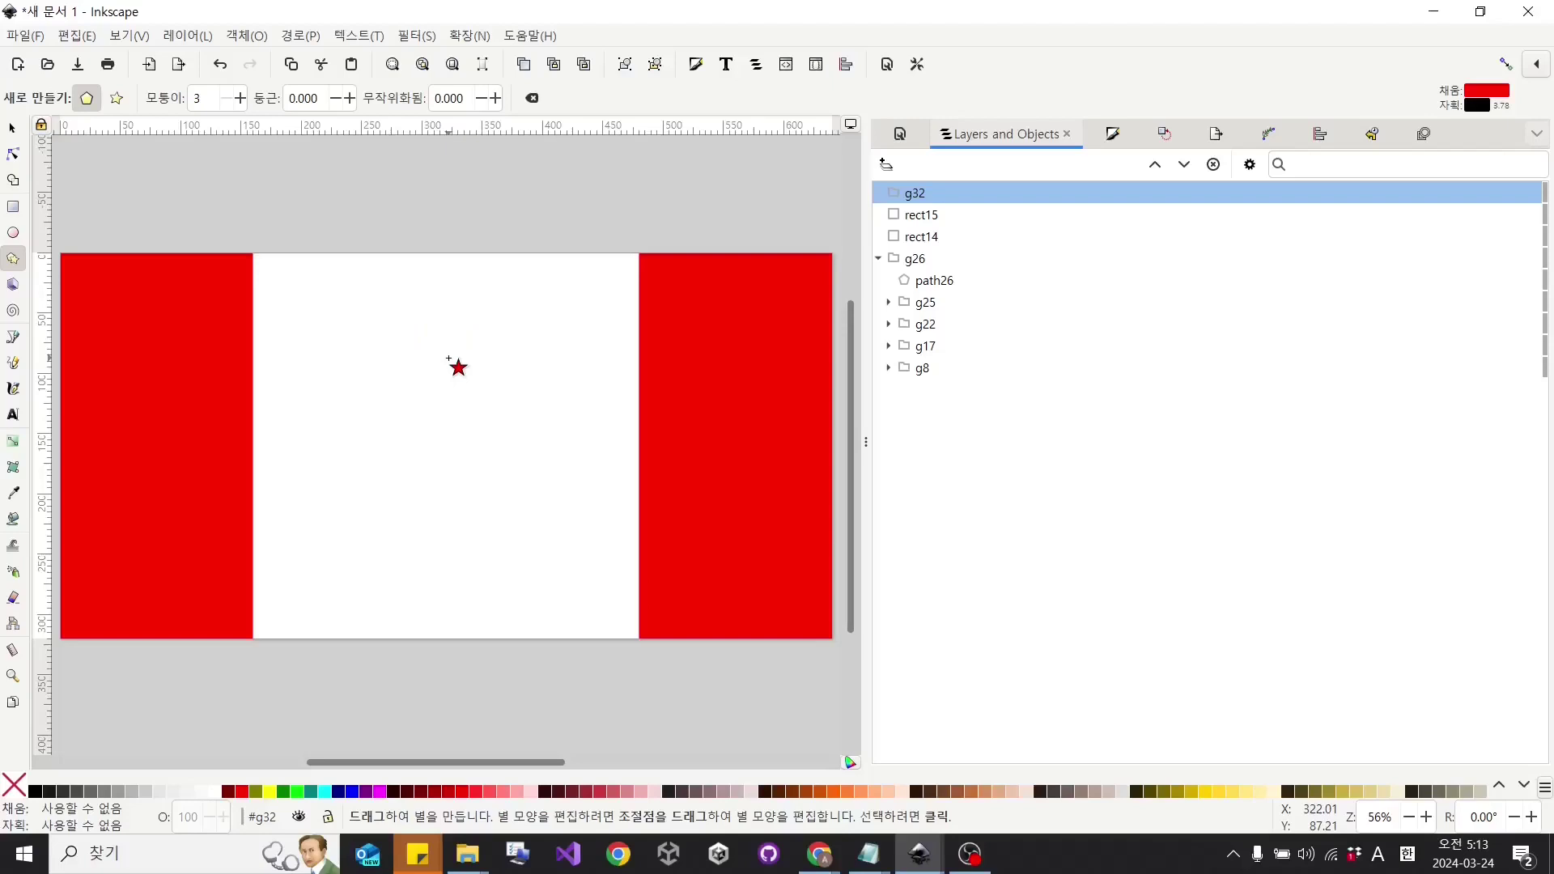
Draw an upright red triangle about 52 by 45 mm in the upper middle of the white area.
{"action": "key", "text": "ctrl"}
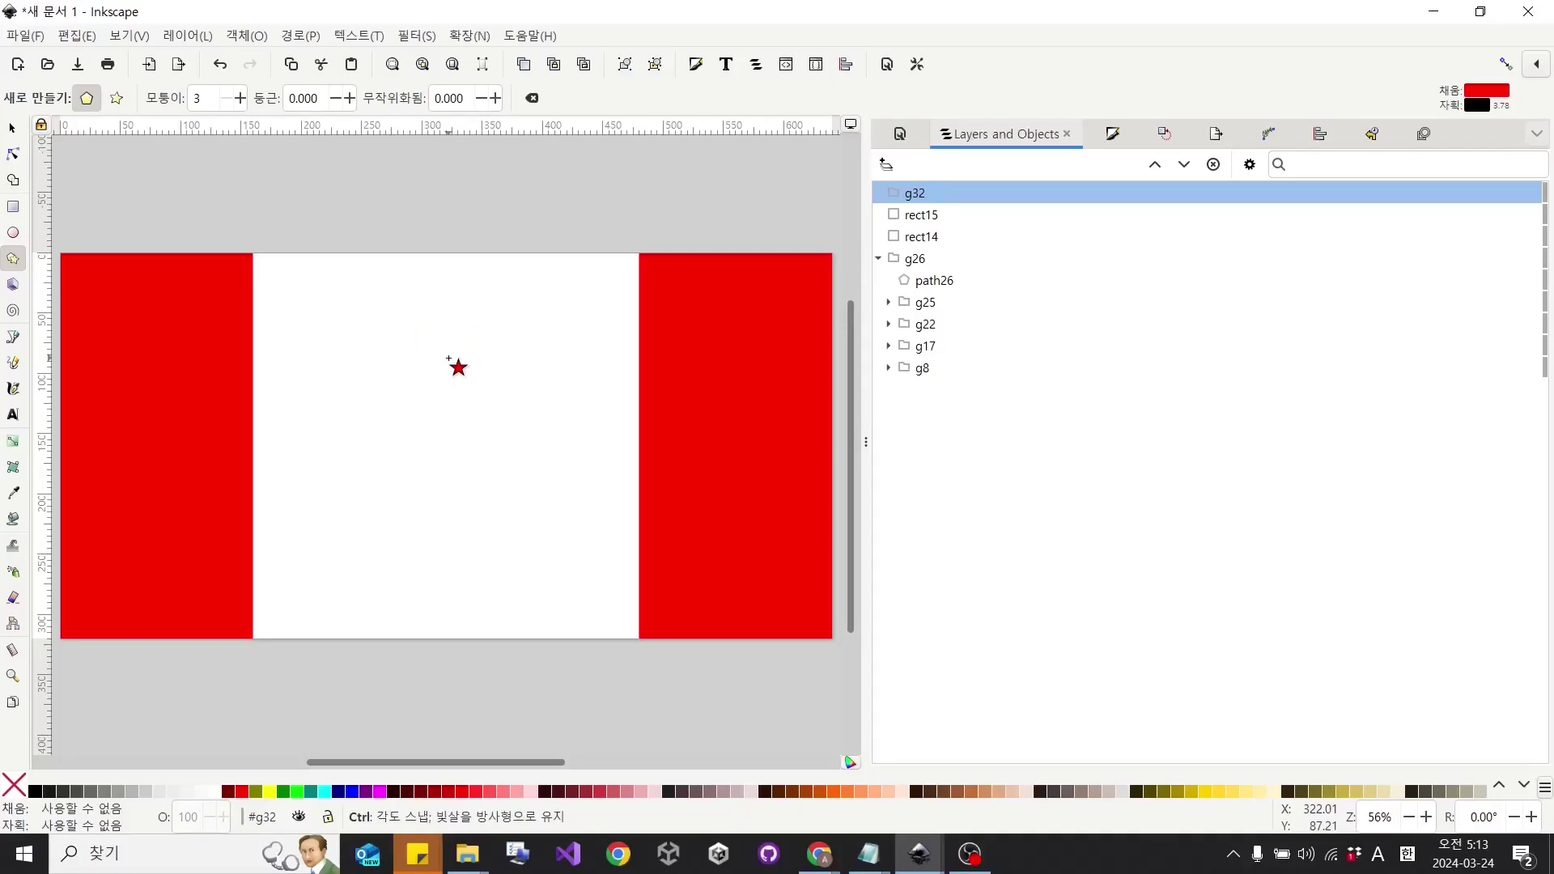
{"action": "left_click_drag", "start_coordinate": [449, 357], "coordinate": [479, 377]}
{"action": "key", "text": "s"}
Duplicate the triangle, rotate the copy into a side point, and mirror a duplicate of it horizontally onto the opposite side.
{"action": "key", "text": "ctrl+d"}
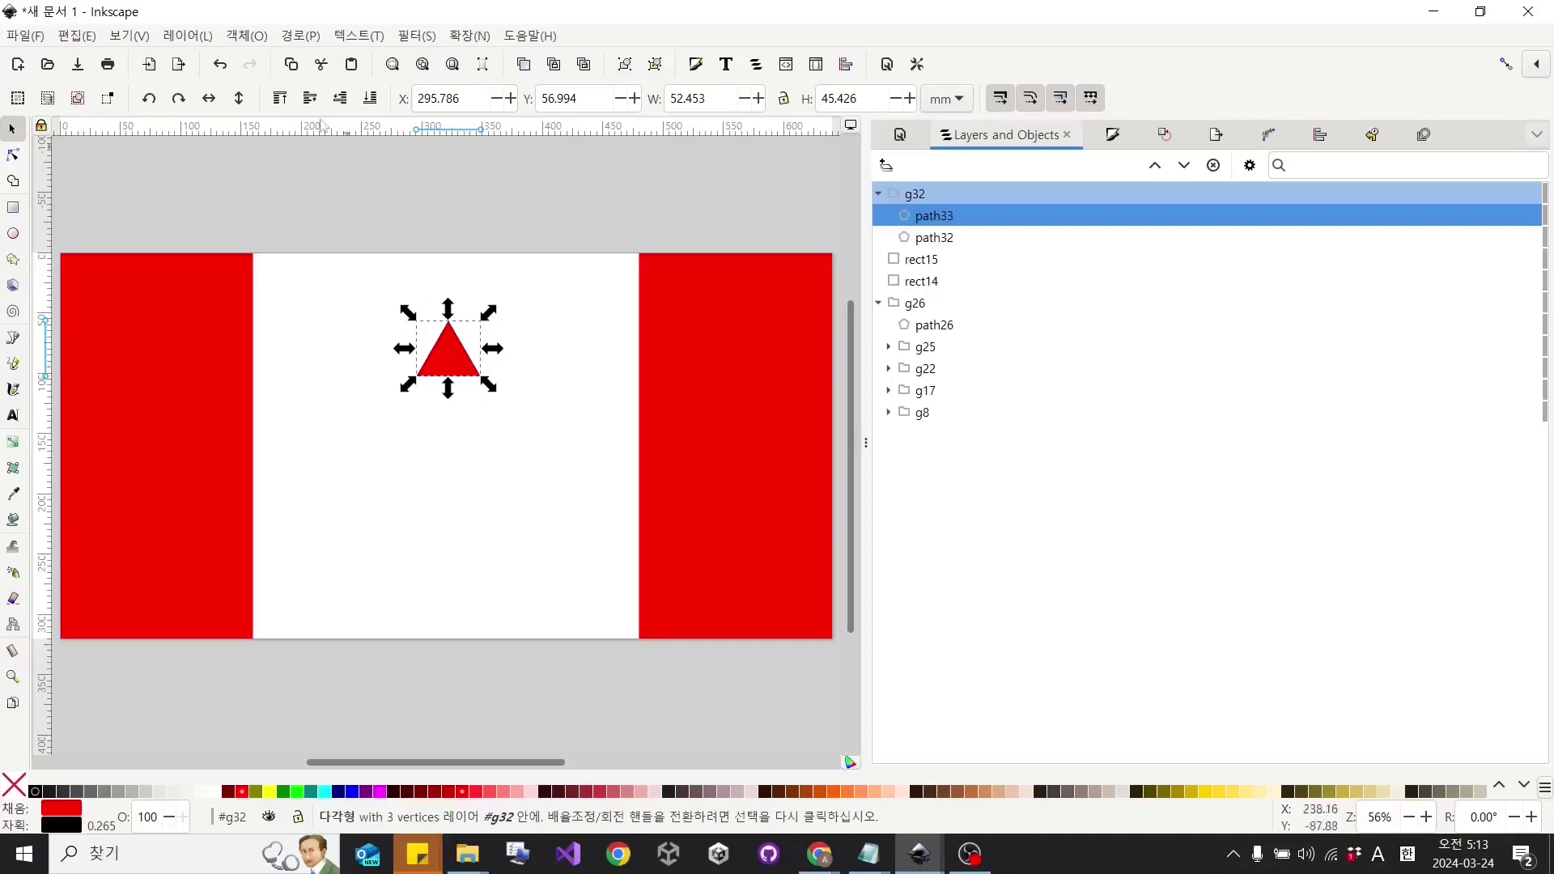
{"action": "left_click", "coordinate": [459, 350]}
{"action": "left_click_drag", "start_coordinate": [495, 316], "coordinate": [439, 371]}
{"action": "key", "text": "ctrl+d"}
{"action": "left_click", "coordinate": [214, 99]}
{"action": "left_click_drag", "start_coordinate": [440, 371], "coordinate": [442, 372]}
{"action": "left_click", "coordinate": [490, 443]}
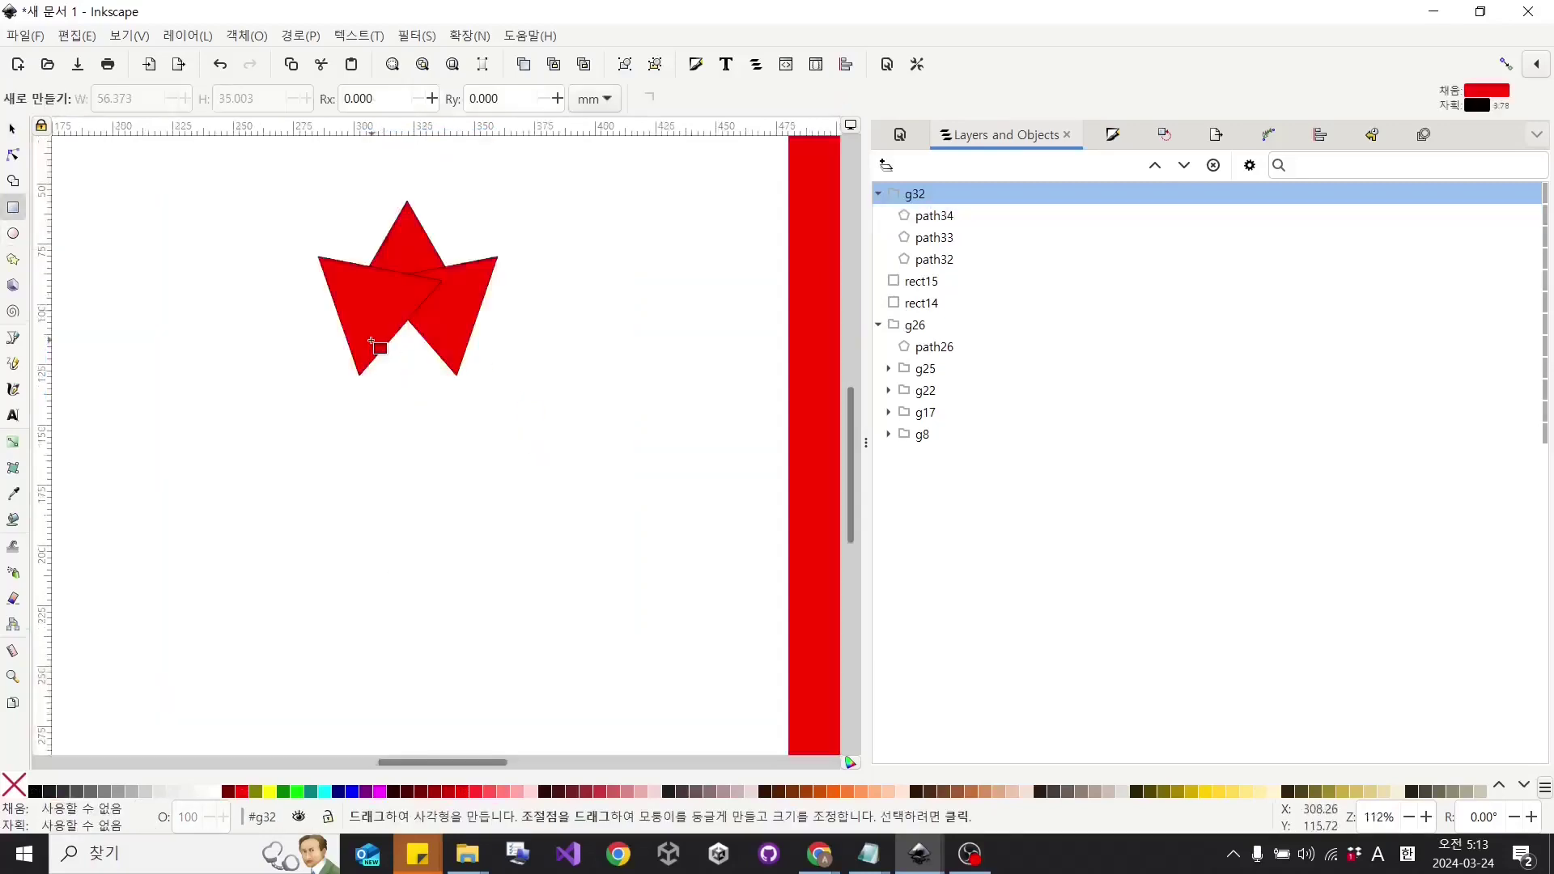
Draw a red rectangle filling the gap between the two side triangles, and select the resulting leaf lobe group.
{"action": "key", "text": "percent"}
{"action": "left_click_drag", "start_coordinate": [364, 377], "coordinate": [454, 290]}
{"action": "key", "text": "s"}
{"action": "key", "text": "5"}
{"action": "left_click", "coordinate": [451, 362]}
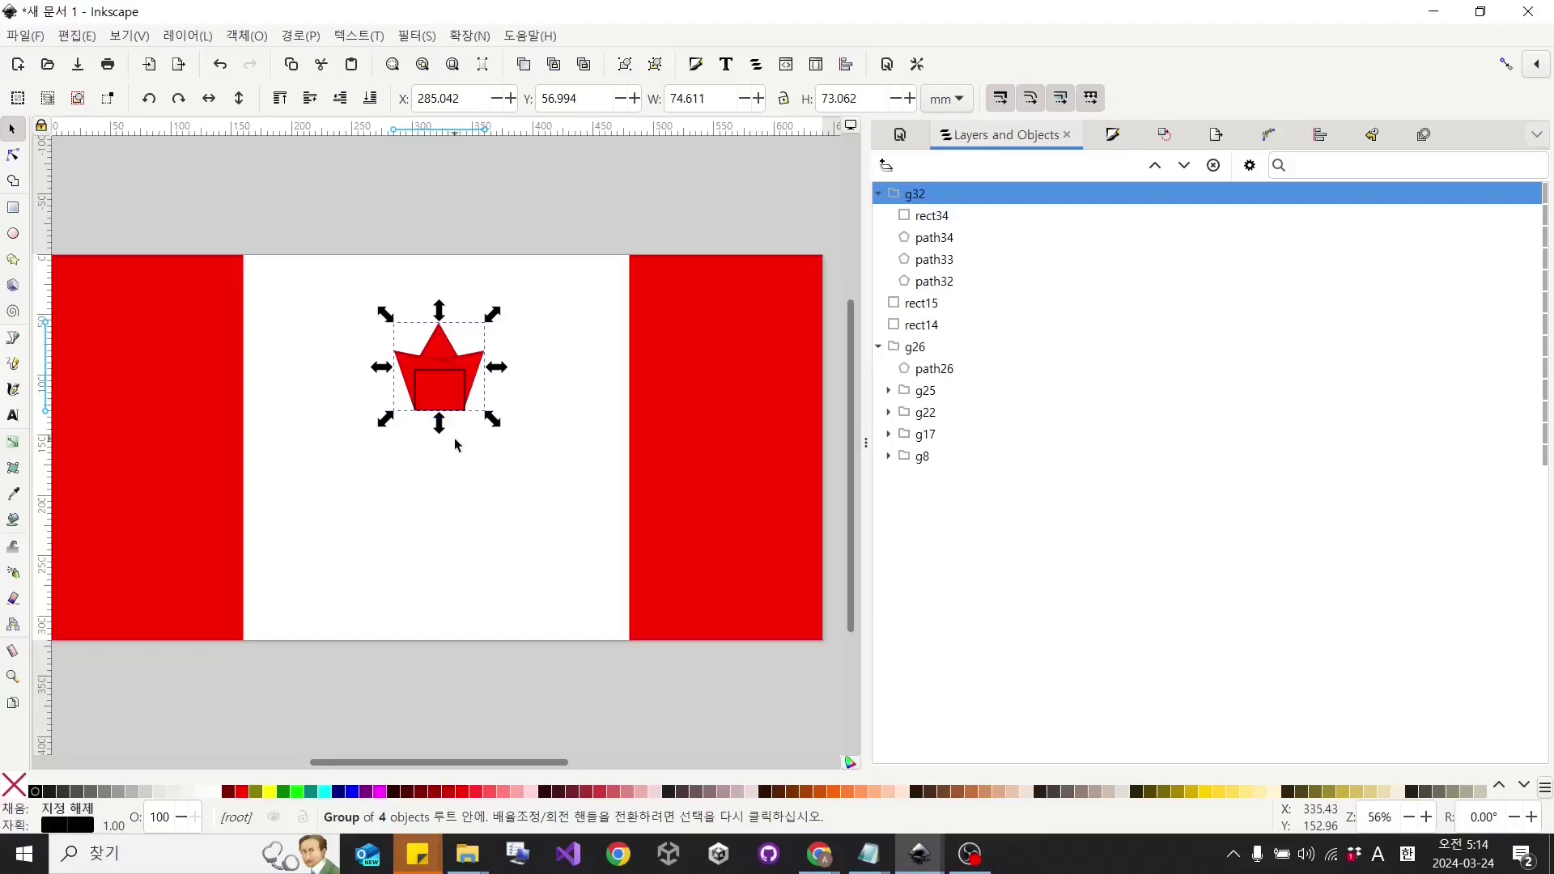
Duplicate the leaf lobe group, shrink the copy, and rotate it outward at the lower left of the original lobe.
{"action": "key", "text": "ctrl+g"}
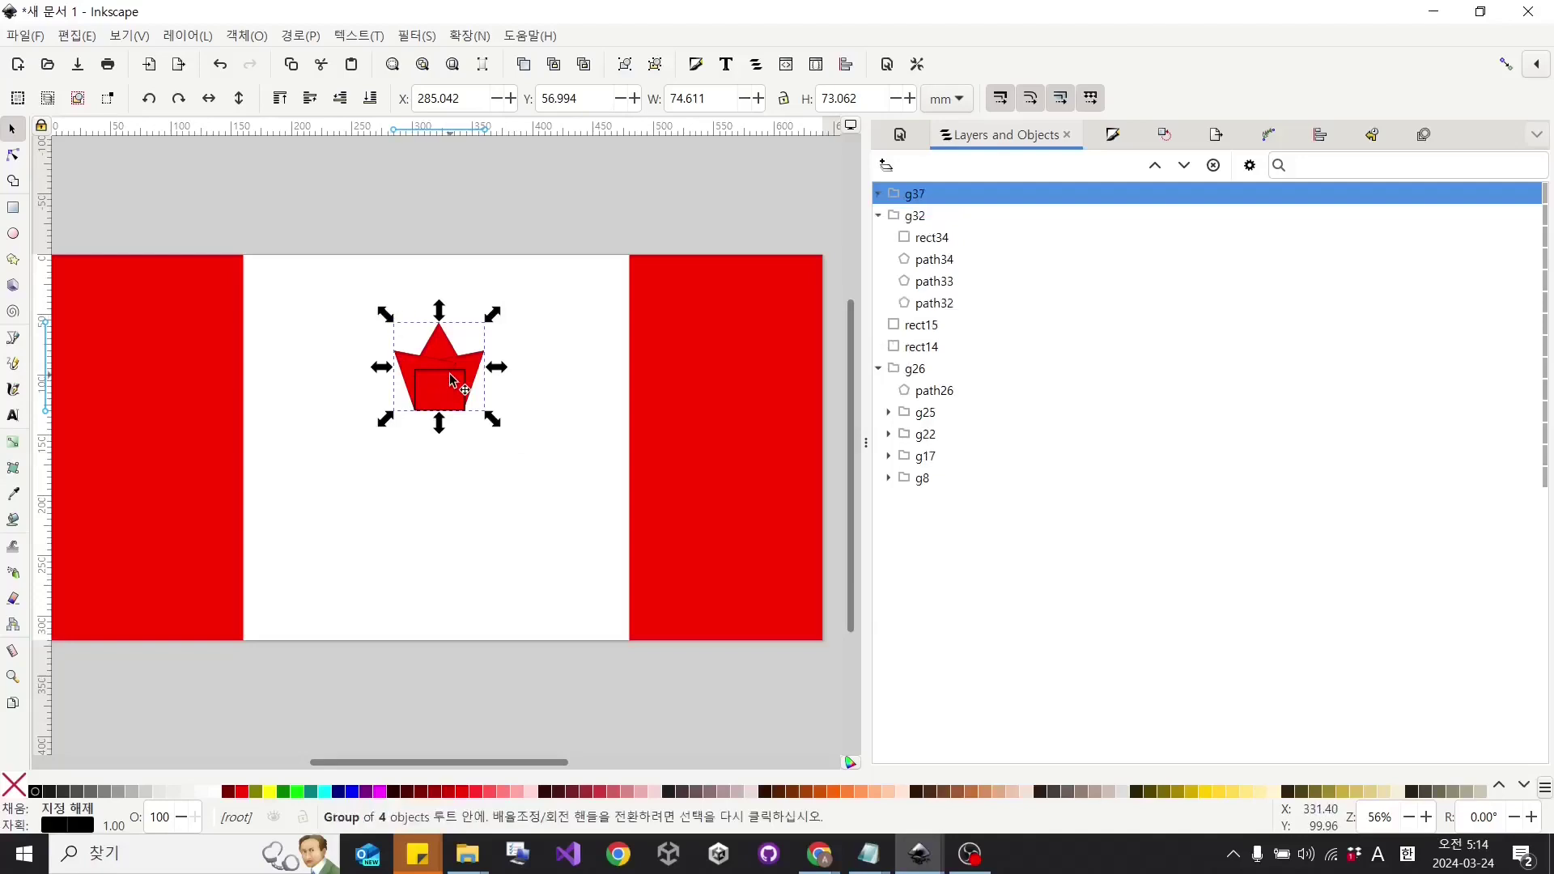
{"action": "left_click_drag", "start_coordinate": [496, 367], "coordinate": [437, 306]}
{"action": "left_click", "coordinate": [482, 374]}
{"action": "left_click_drag", "start_coordinate": [467, 392], "coordinate": [392, 437]}
{"action": "left_click", "coordinate": [391, 437]}
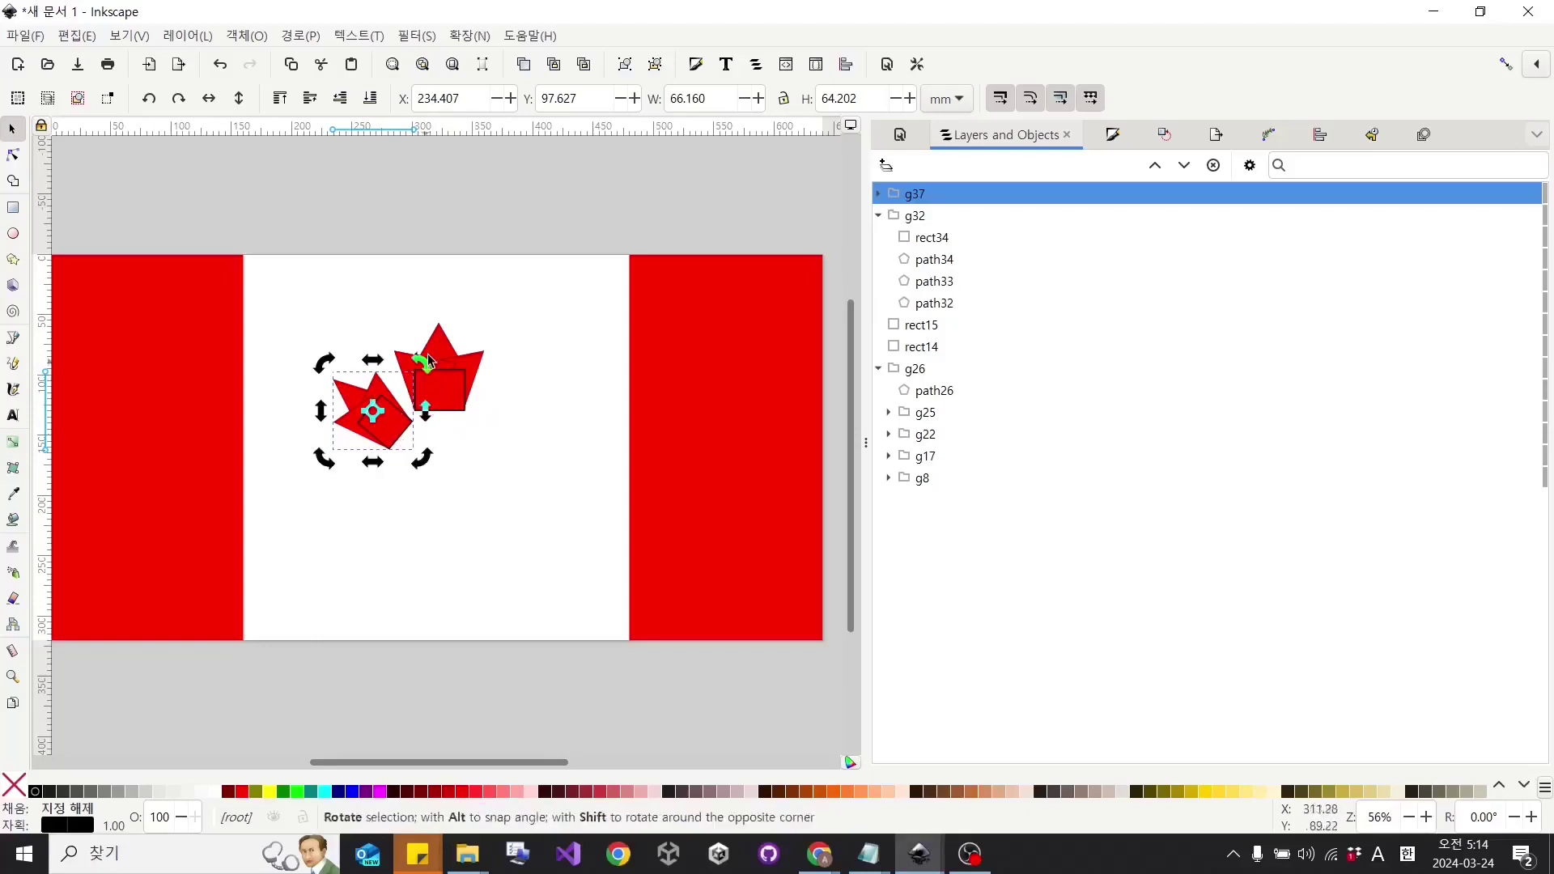
{"action": "left_click_drag", "start_coordinate": [420, 361], "coordinate": [425, 356]}
{"action": "left_click_drag", "start_coordinate": [389, 435], "coordinate": [495, 417]}
Duplicate the left lobe and mirror the copy horizontally to the lower right of the top lobe.
{"action": "key", "text": "ctrl+d"}
{"action": "left_click", "coordinate": [209, 98]}
{"action": "left_click", "coordinate": [558, 306]}
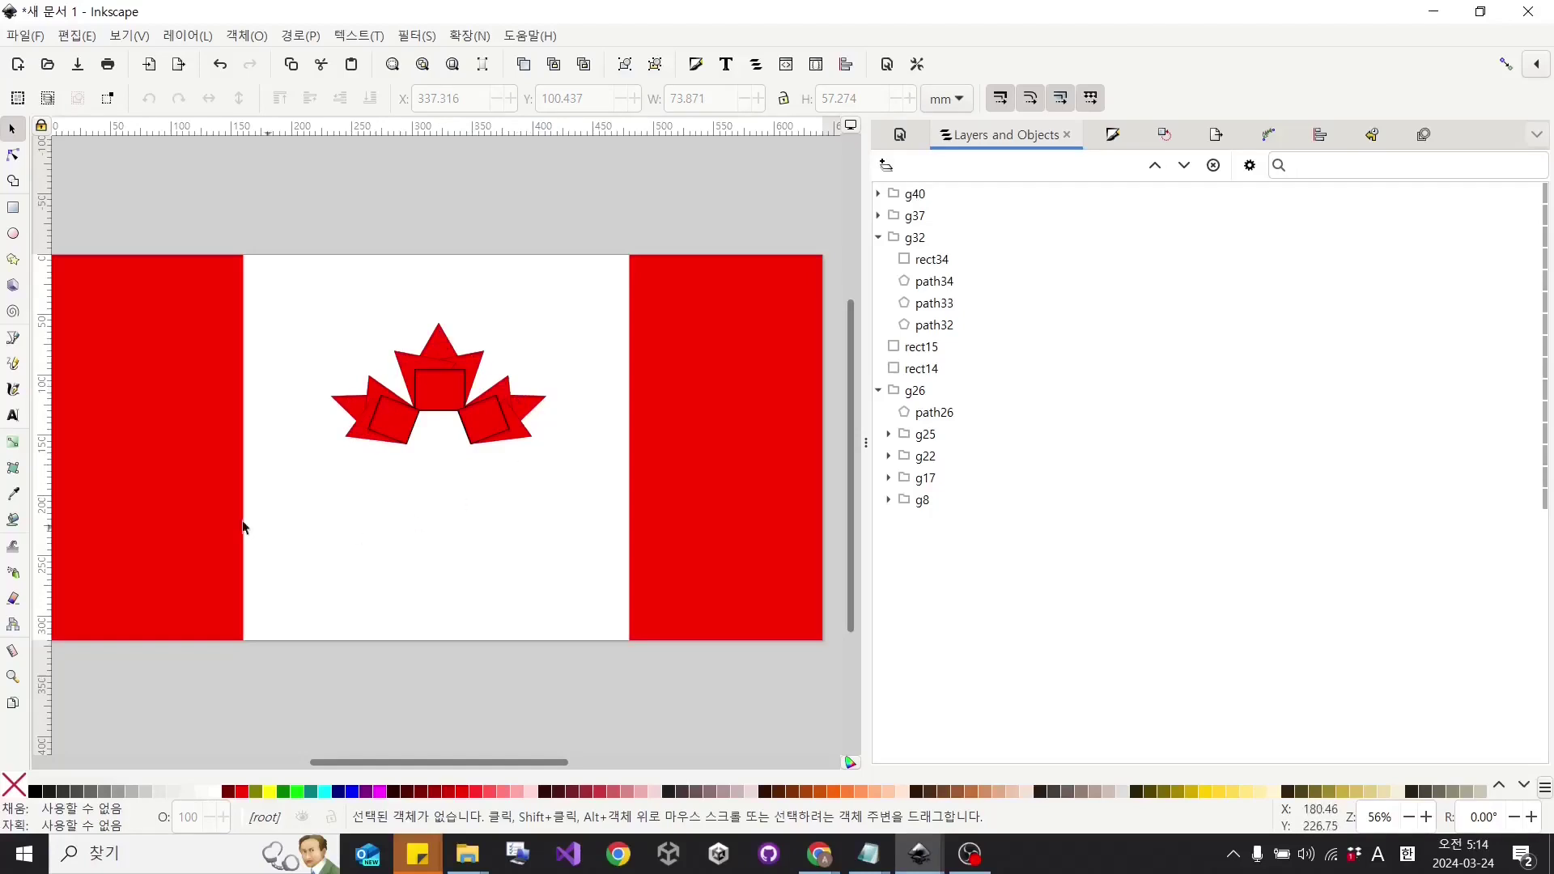
Draw a tilted triangle with a radius of about 37.5 mm below the lobes and mirror a duplicate to form both lower leaf points.
{"action": "left_click", "coordinate": [12, 259]}
{"action": "left_click_drag", "start_coordinate": [439, 441], "coordinate": [479, 455]}
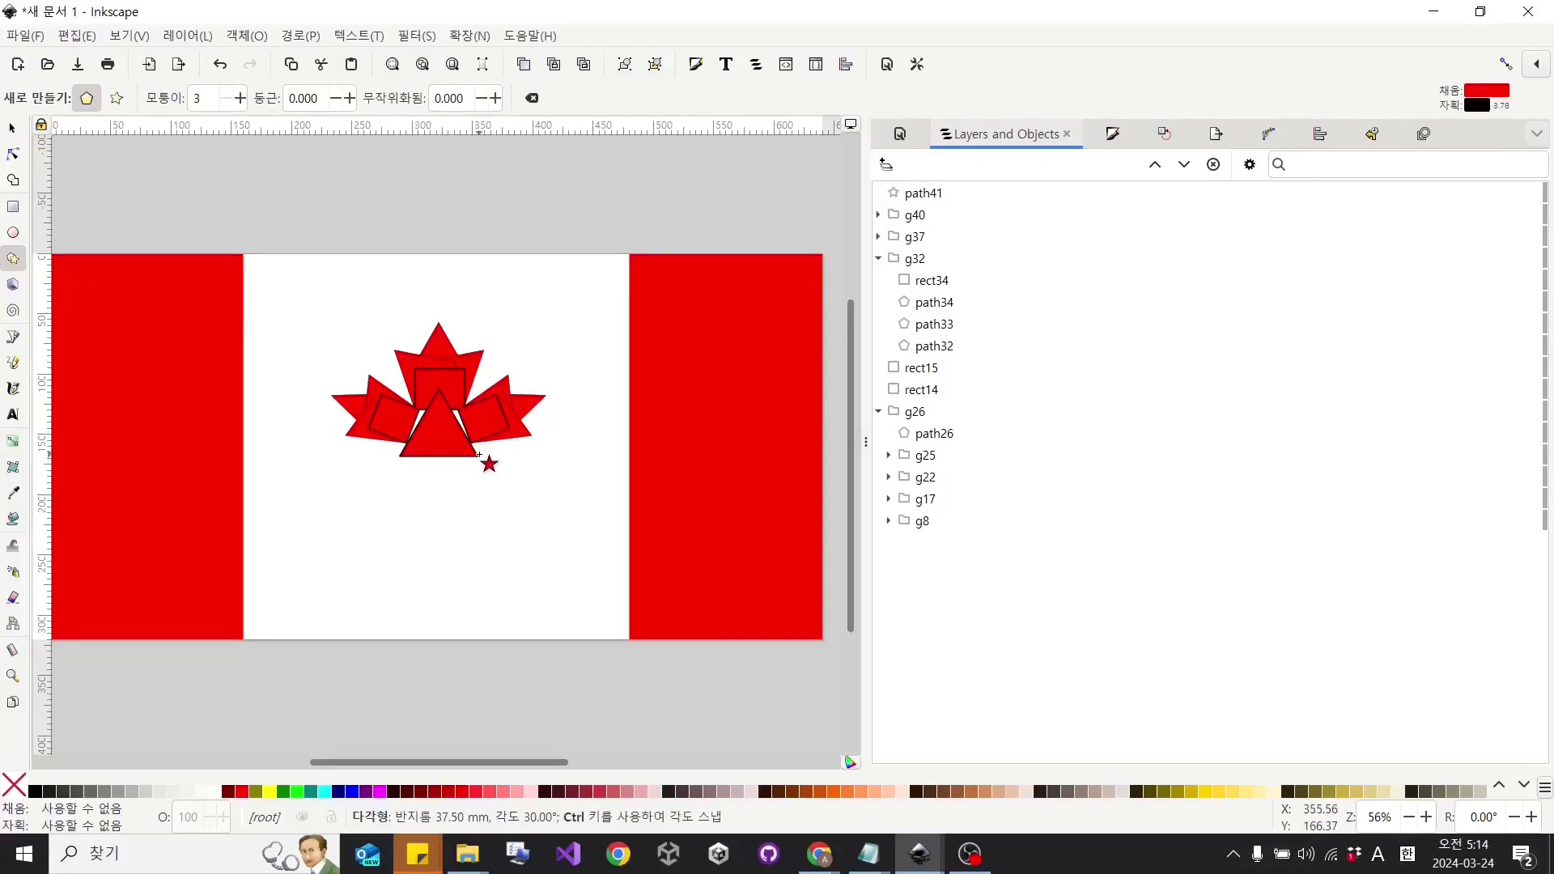
{"action": "mouse_move", "coordinate": [479, 454]}
{"action": "left_mouse_down"}
{"action": "mouse_move", "coordinate": [434, 434]}
{"action": "mouse_move", "coordinate": [495, 450]}
{"action": "left_mouse_up"}
{"action": "key", "text": "s"}
{"action": "key", "text": "ctrl+d"}
{"action": "left_click", "coordinate": [209, 98]}
{"action": "left_click", "coordinate": [472, 438]}
Draw an upright triangle about 97 by 84 mm over the leaf's centre to cover the gaps between the lobes.
{"action": "key", "text": "shift+8"}
{"action": "key", "text": "s"}
{"action": "left_click_drag", "start_coordinate": [446, 422], "coordinate": [447, 408]}
{"action": "left_click", "coordinate": [450, 530]}
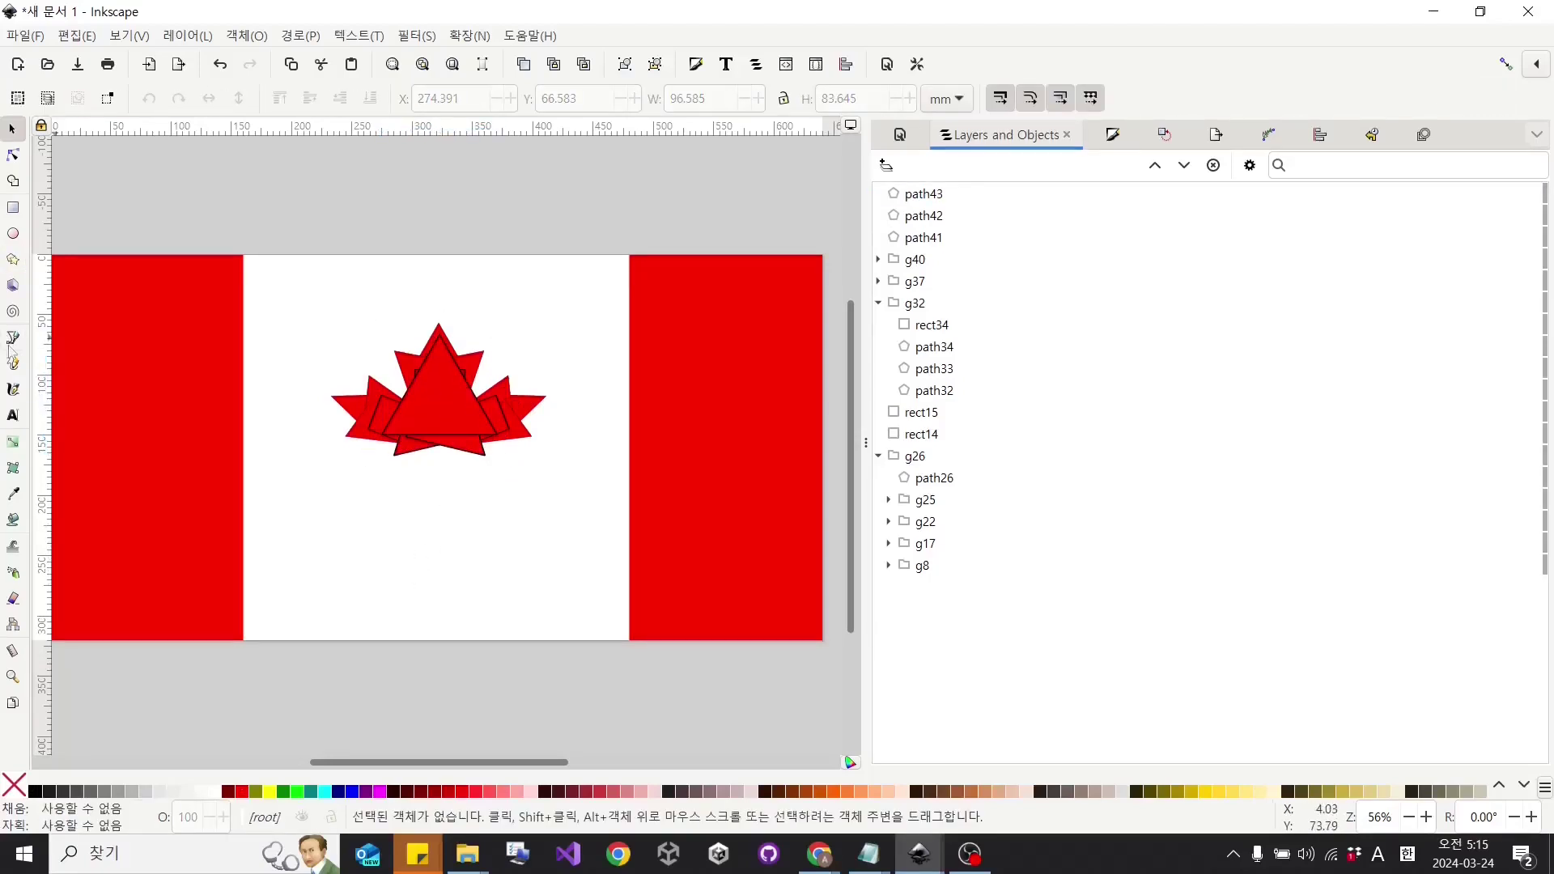
Draw a small triangle below the leaf and stretch it upward into a stem about 15 by 151 mm.
{"action": "key", "text": "shift+8"}
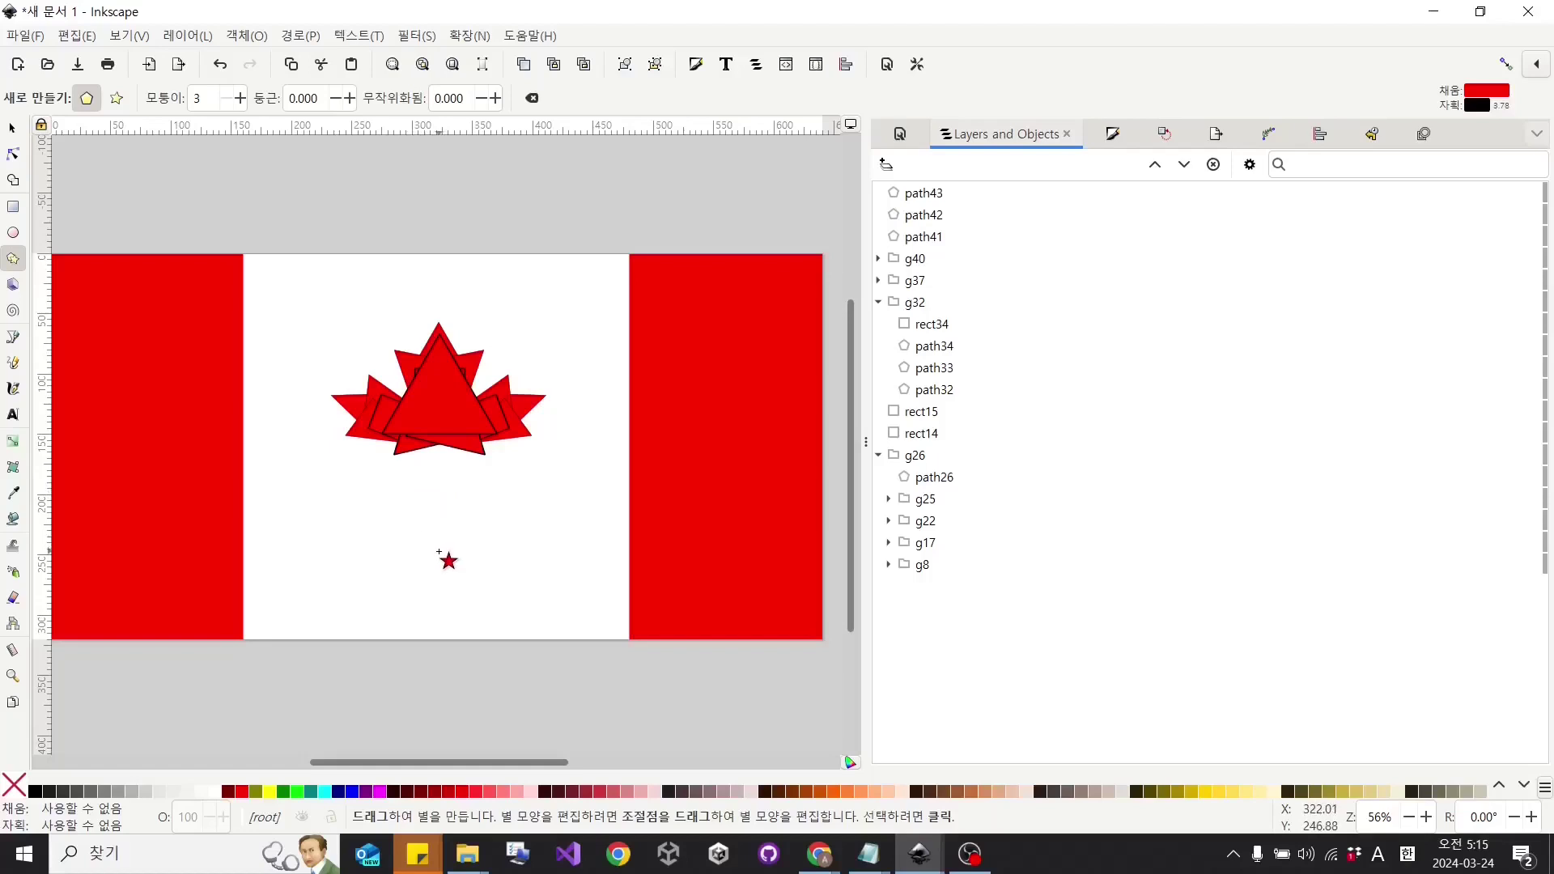
{"action": "left_click_drag", "start_coordinate": [432, 531], "coordinate": [445, 530]}
{"action": "key", "text": "s"}
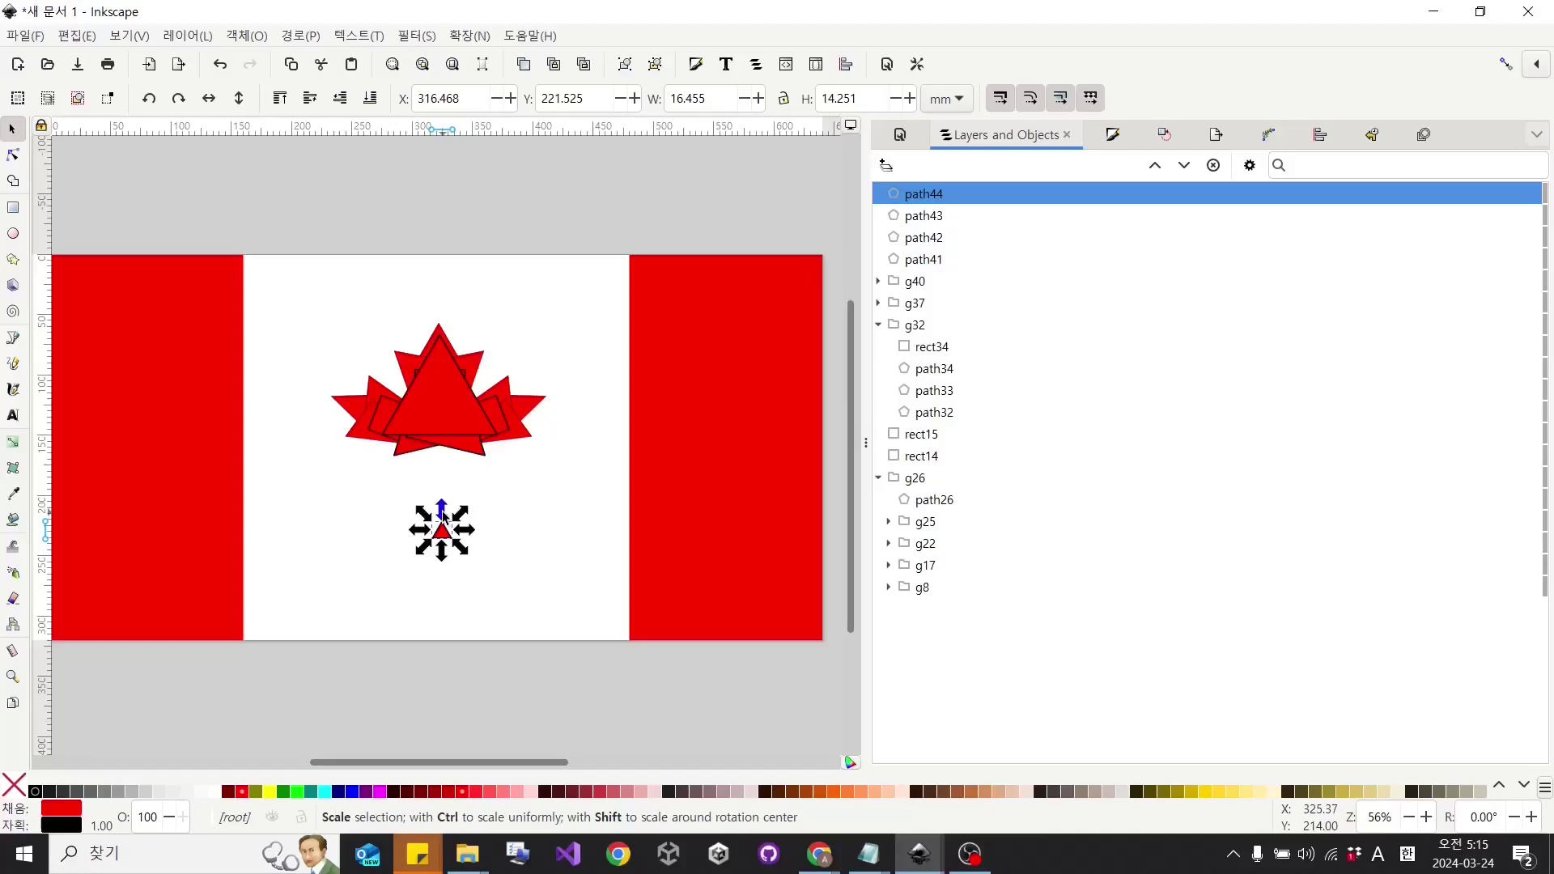
{"action": "left_click_drag", "start_coordinate": [440, 514], "coordinate": [440, 356]}
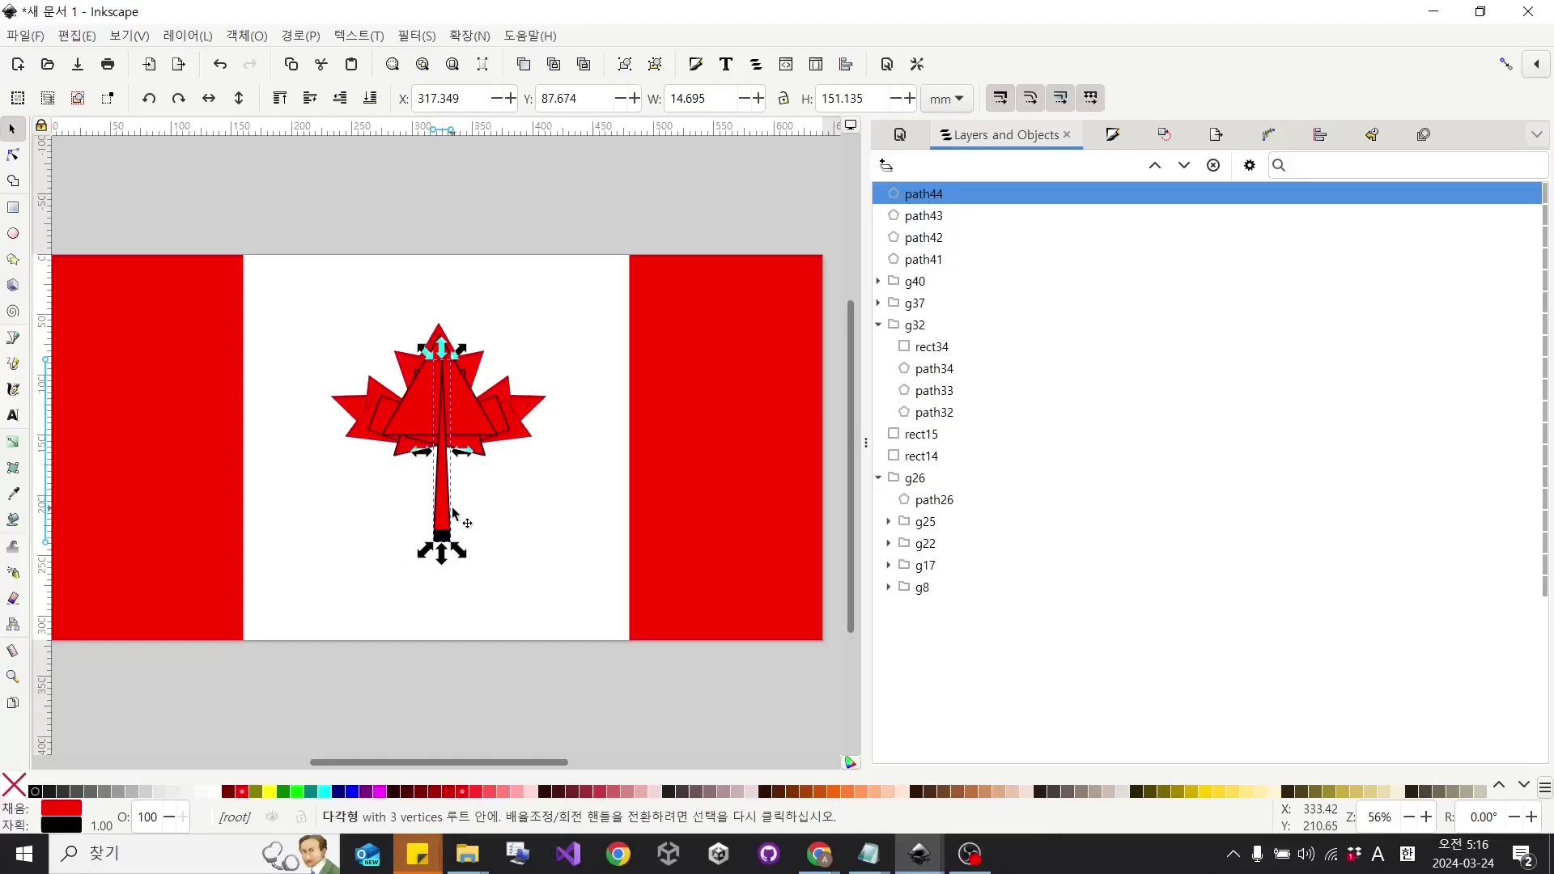
{"action": "key", "text": "Escape"}
Enlarge the leaf shapes without the stem to about 227 by 141 mm, and deselect them.
{"action": "left_click_drag", "start_coordinate": [313, 304], "coordinate": [560, 482]}
{"action": "left_click_drag", "start_coordinate": [560, 483], "coordinate": [583, 512]}
{"action": "left_click", "coordinate": [275, 281]}
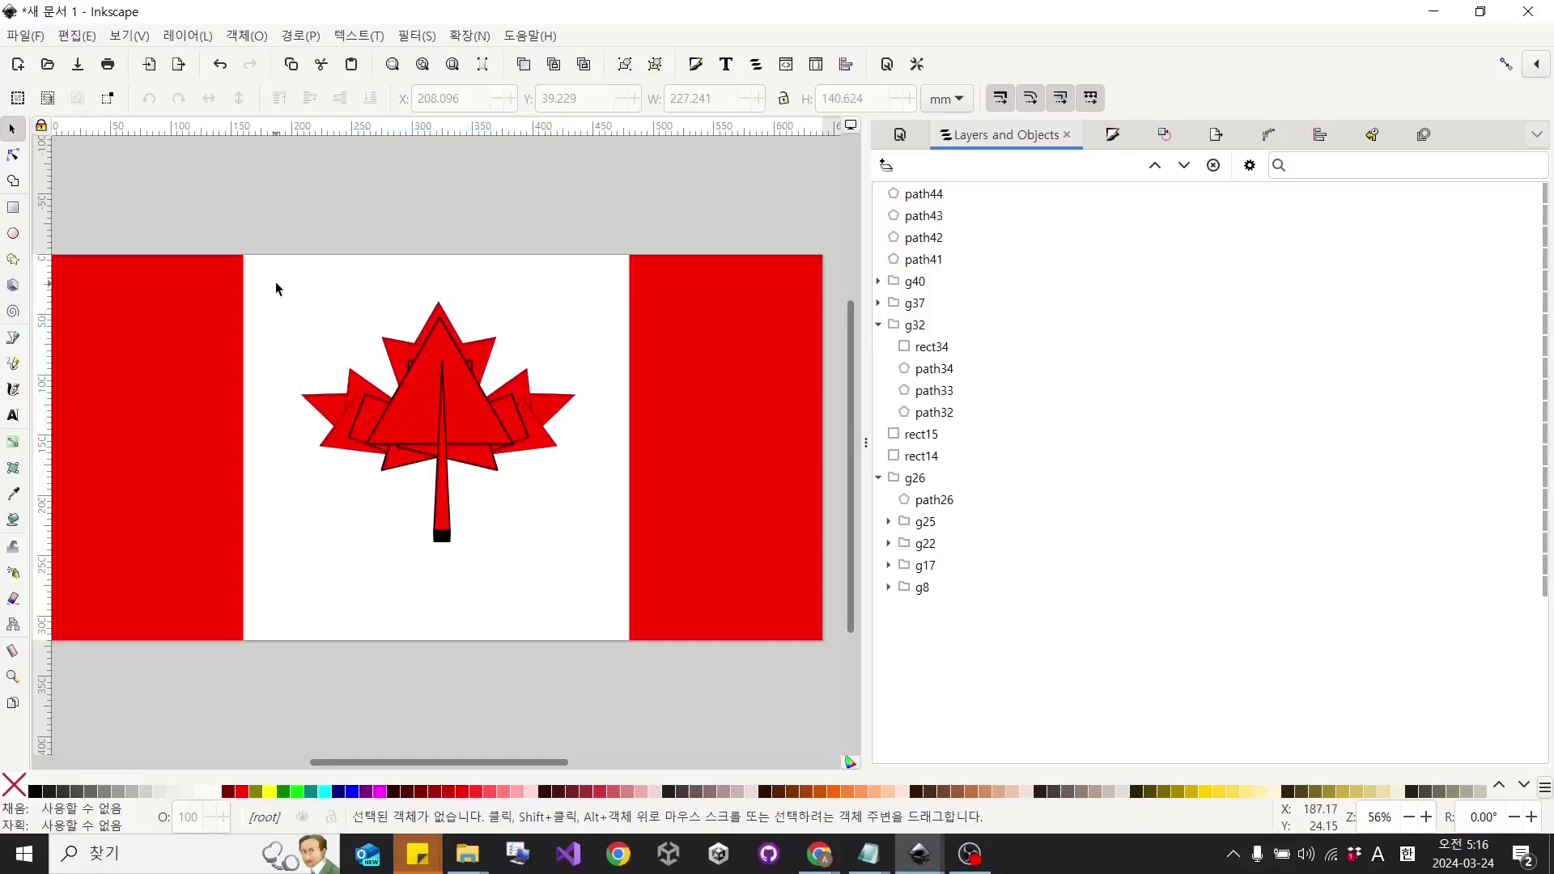
Group all the leaf and stem shapes, and remove the group's black outline.
{"action": "left_click_drag", "start_coordinate": [276, 286], "coordinate": [591, 610]}
{"action": "right_click", "coordinate": [485, 427]}
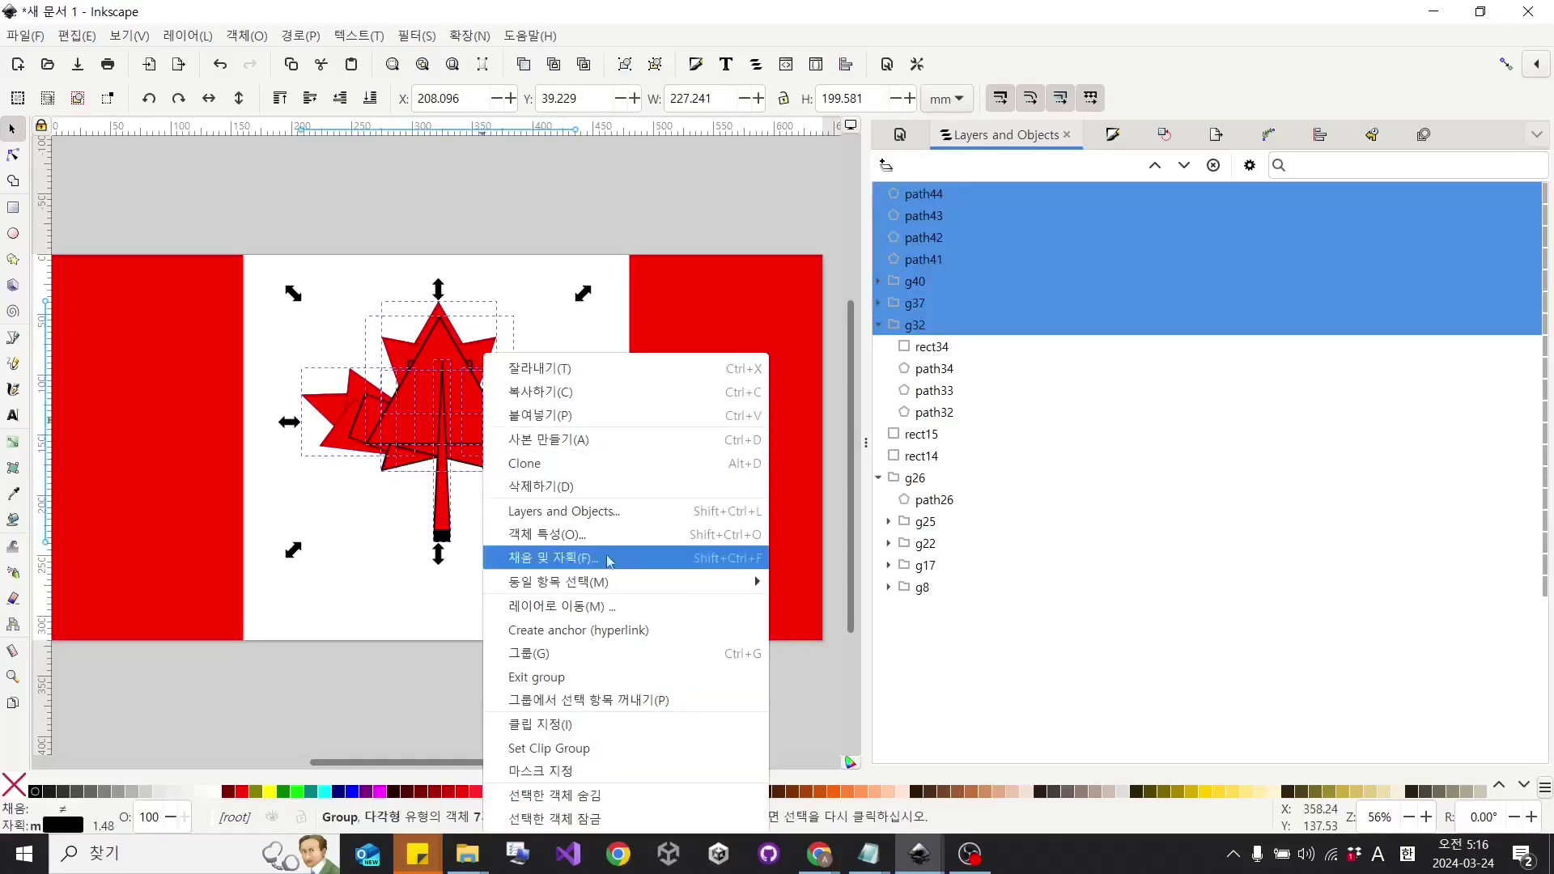
{"action": "left_click", "coordinate": [566, 653]}
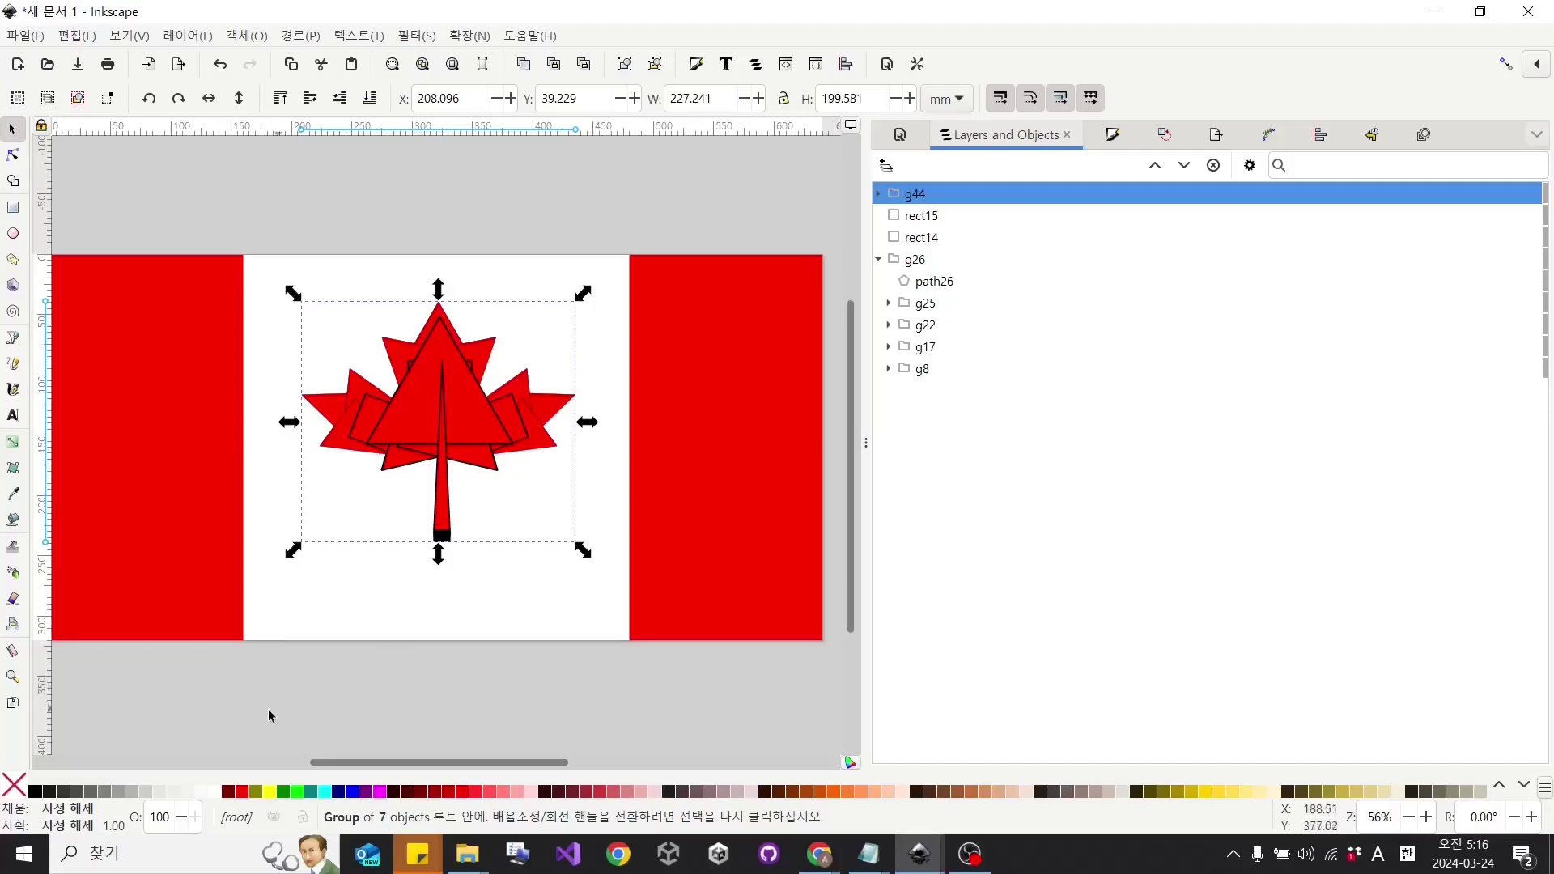
{"action": "left_click", "coordinate": [12, 791], "text": "shift"}
{"action": "left_click", "coordinate": [496, 198]}
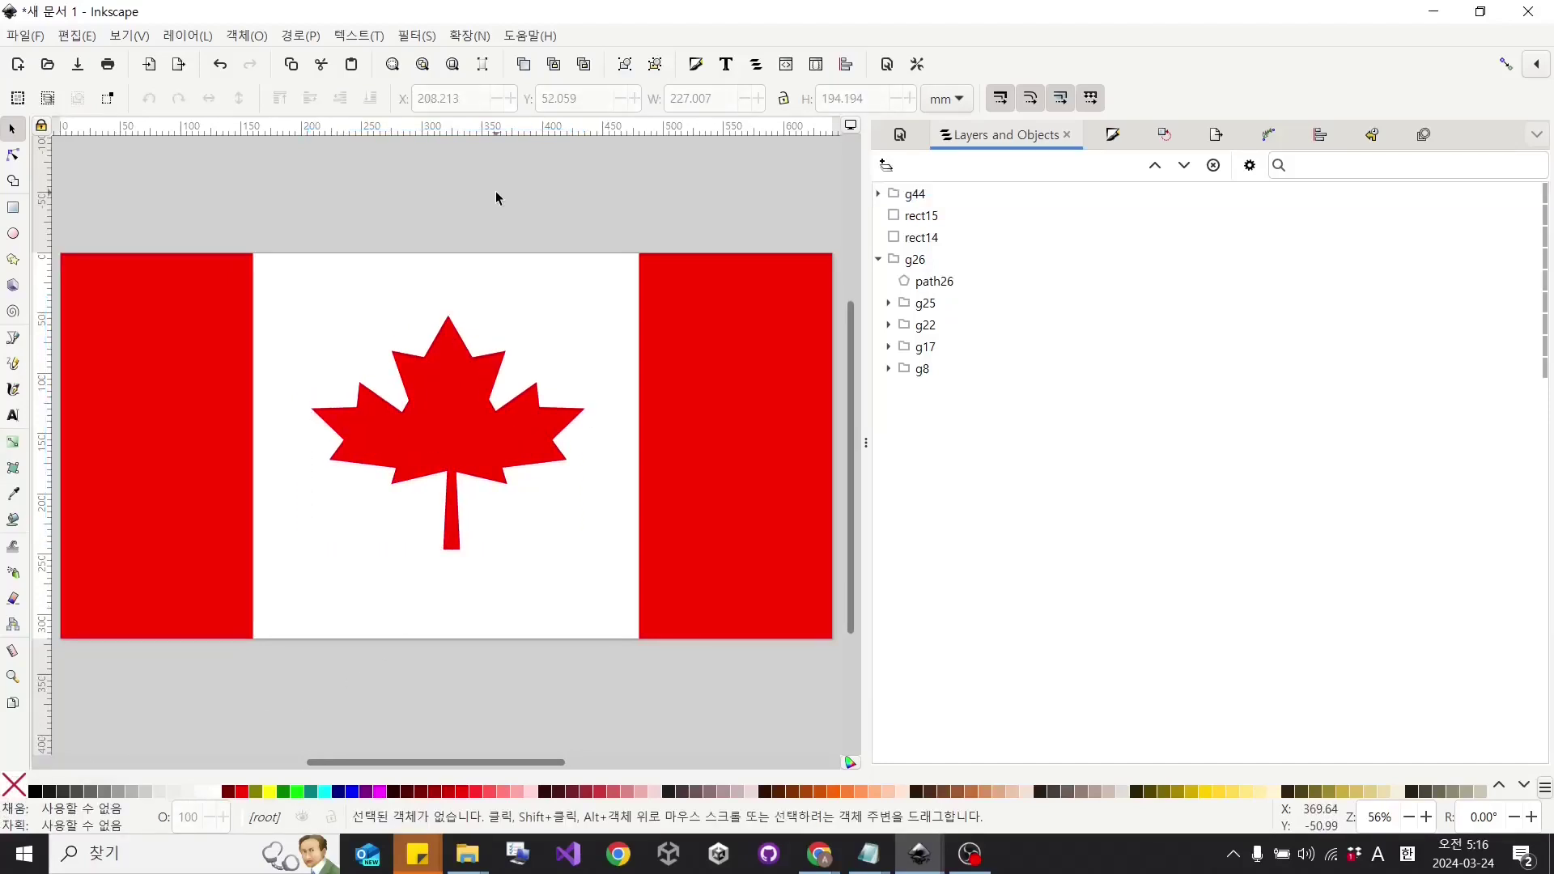